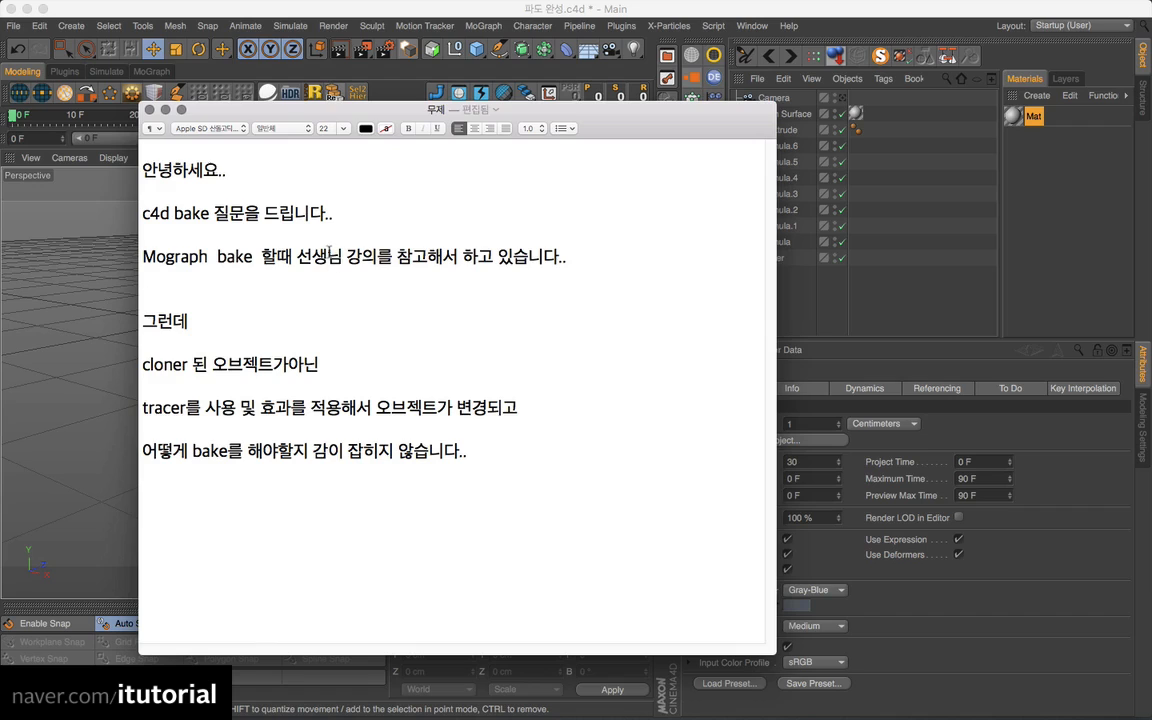
Read through the note asking how to bake an object driven by a Tracer and effects instead of a Cloner
left_click_drag(329, 254, 392, 256)
left_click(327, 428)
left_click(316, 366)
left_click_drag(187, 408, 155, 408)
left_click(383, 420)
left_click_drag(481, 453, 121, 212)
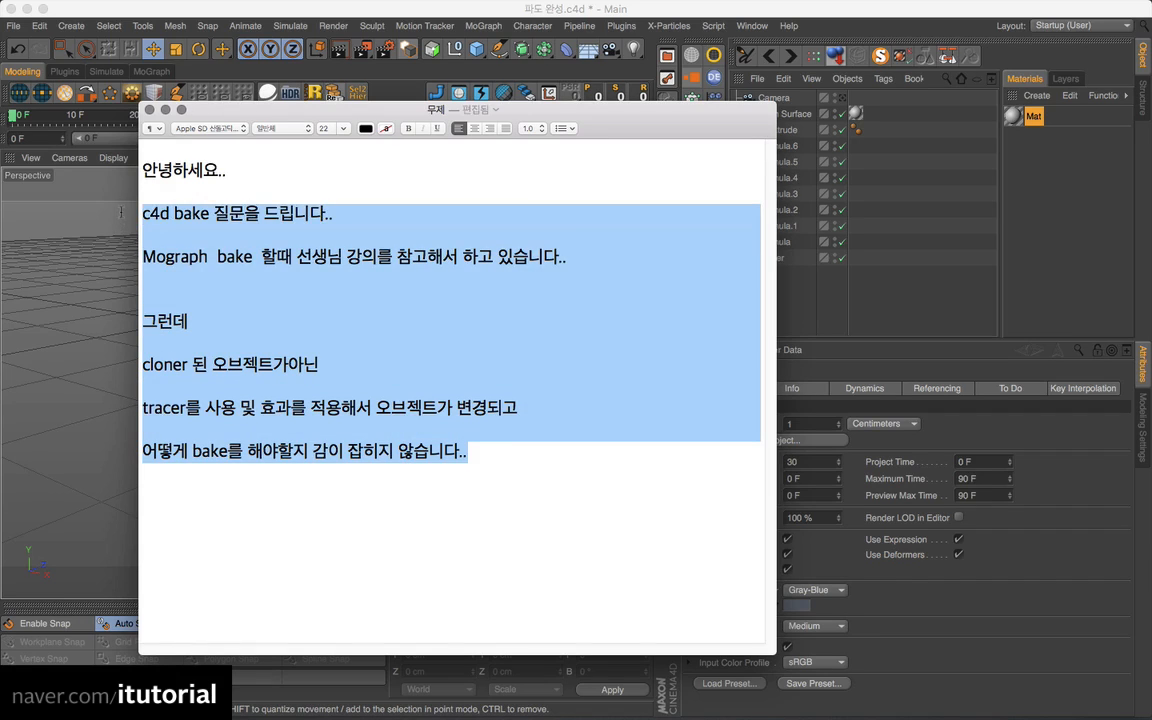
left_click(300, 320)
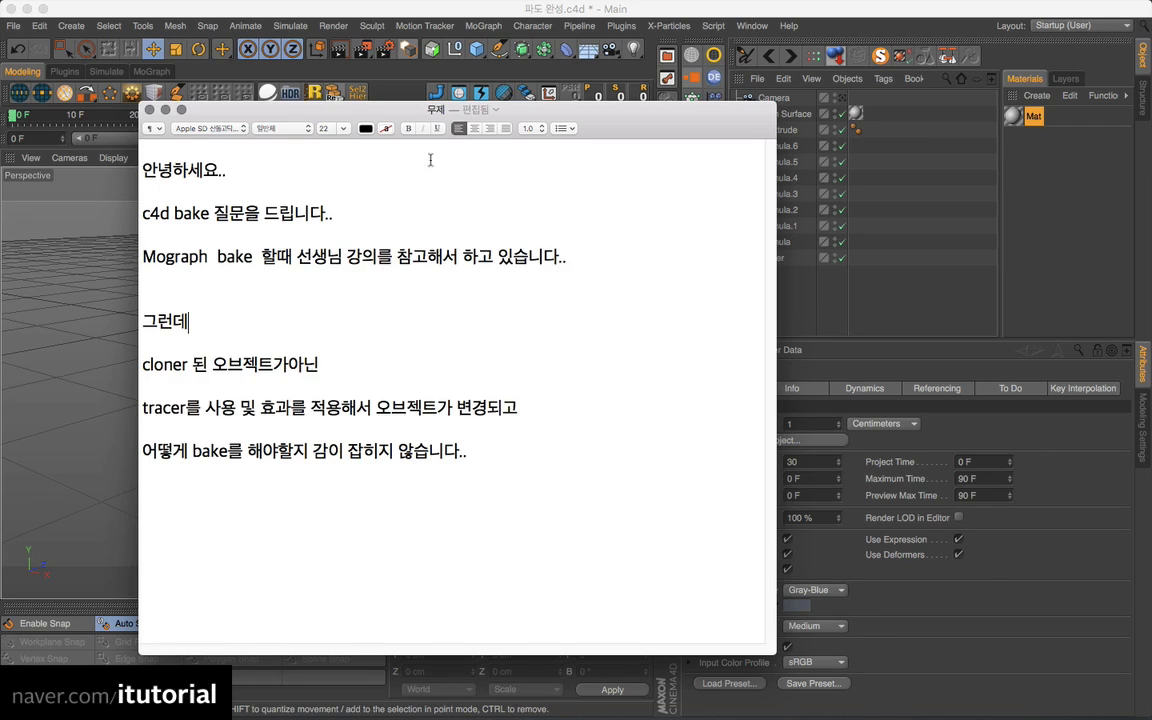
Switch to Cinema 4D, play the wave block's animation and return to the first frame
left_click_drag(402, 115, 400, 131)
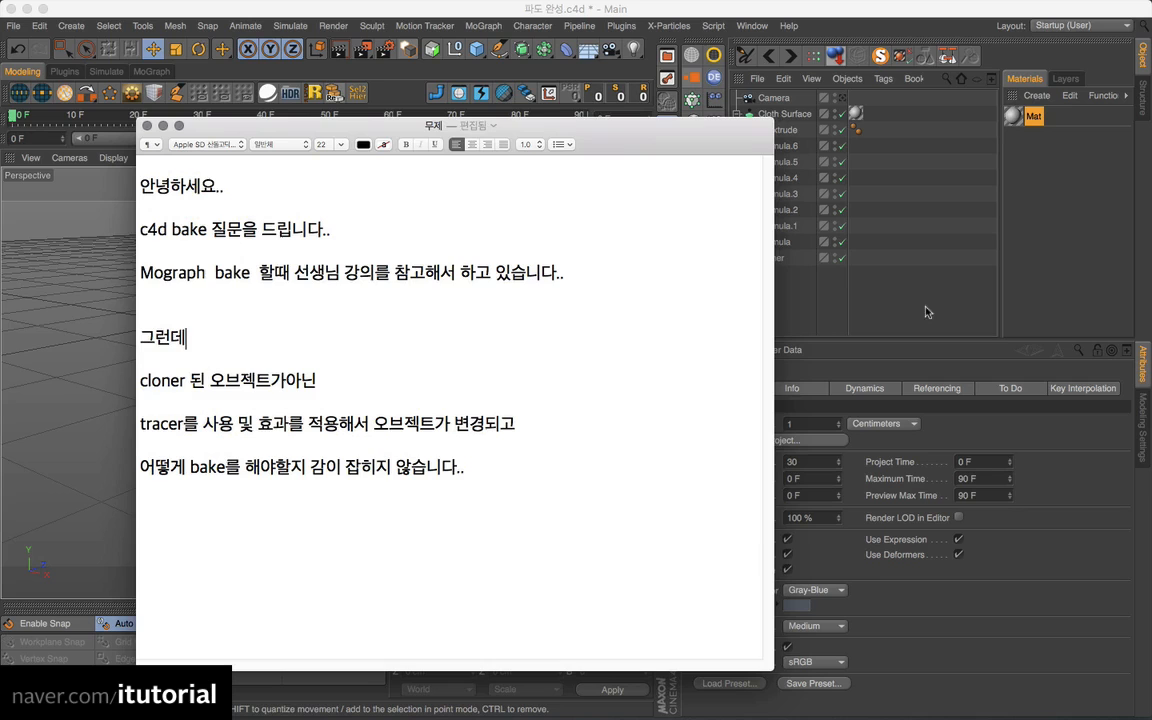
left_click(898, 297)
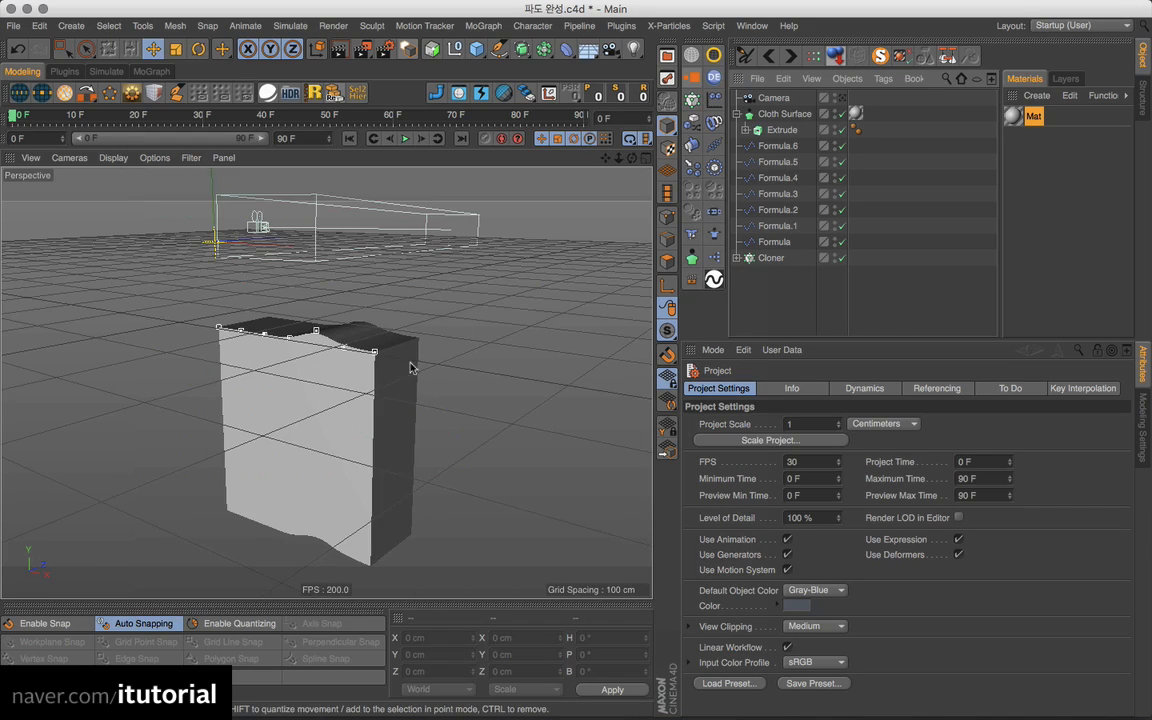
mouse_move(413, 320)
left_mouse_down("alt")
mouse_move(405, 330)
mouse_move(450, 357)
mouse_move(430, 335)
left_mouse_up("alt")
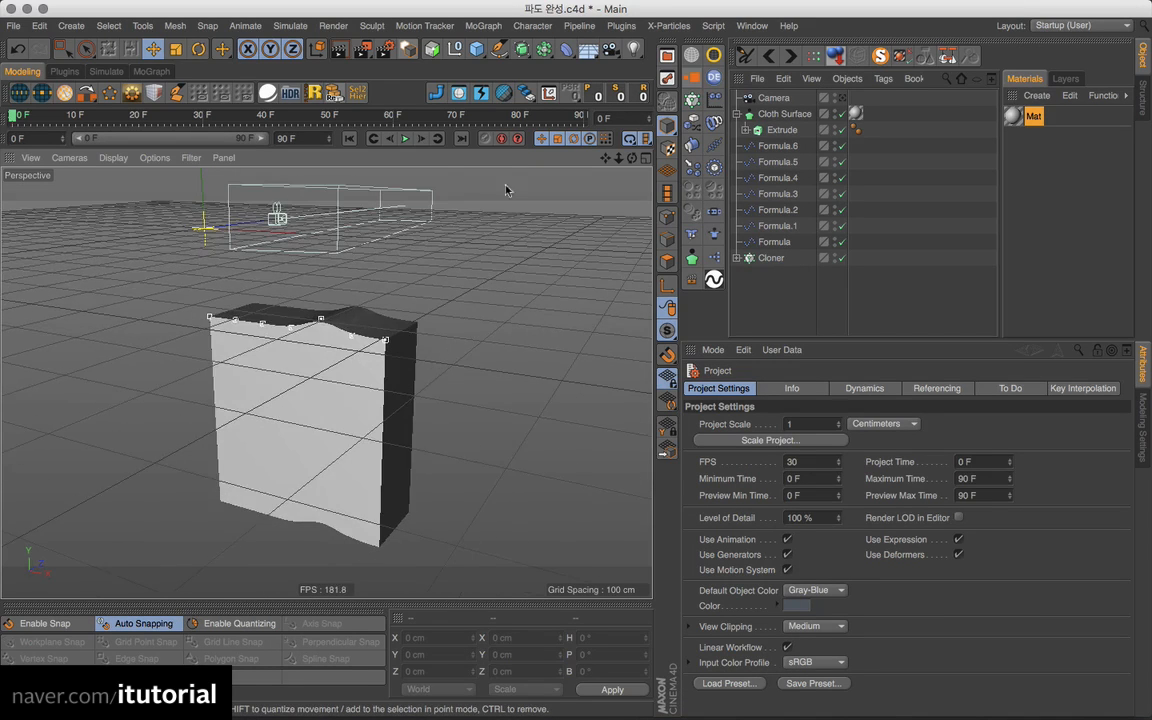
left_click(394, 139)
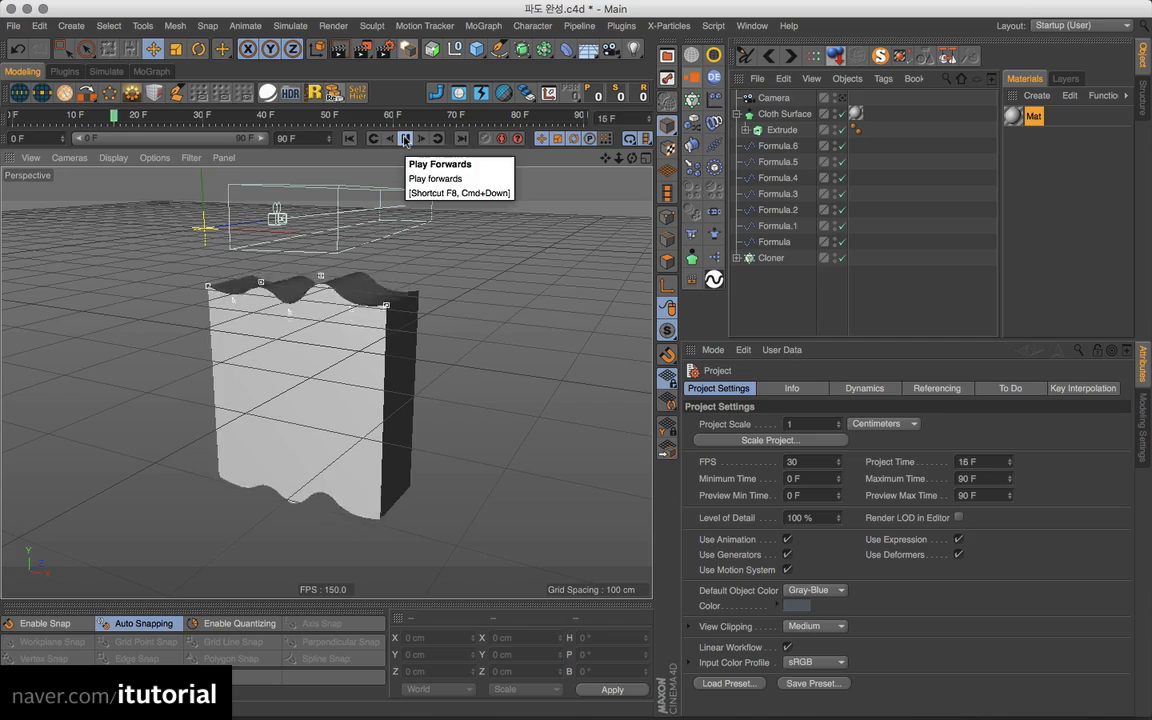
left_click(349, 139)
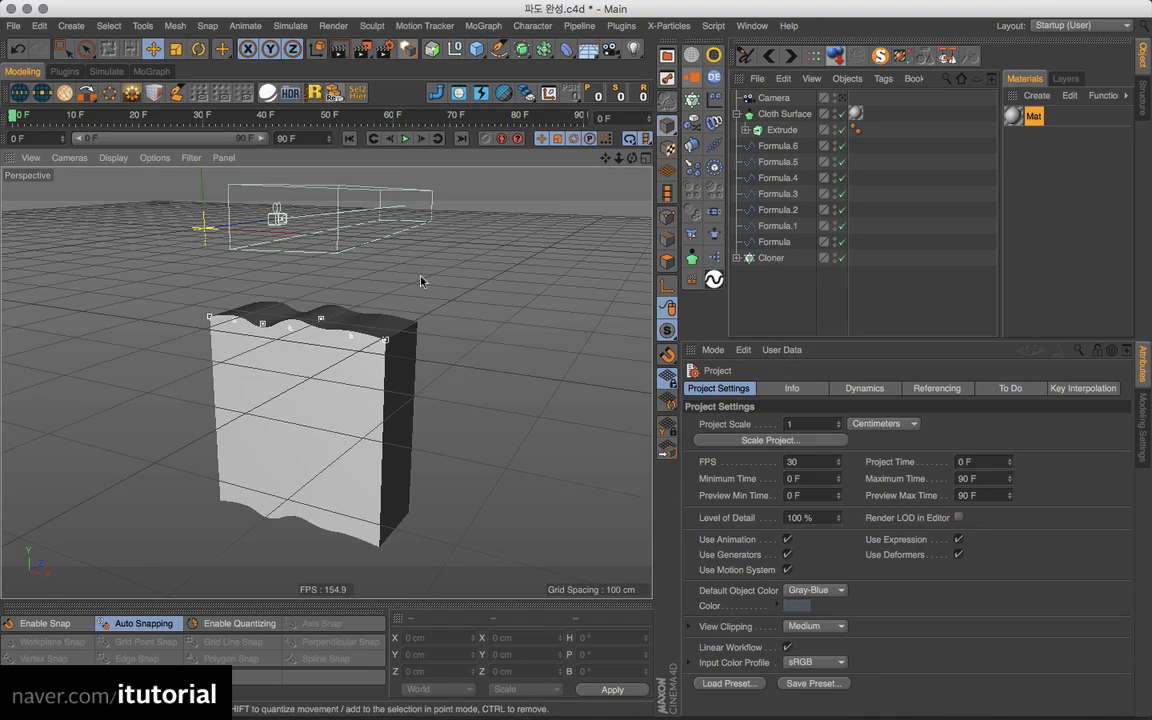
Isolate the Cloner with its Null, preview its animation on its own and restore the full scene
left_click(666, 239)
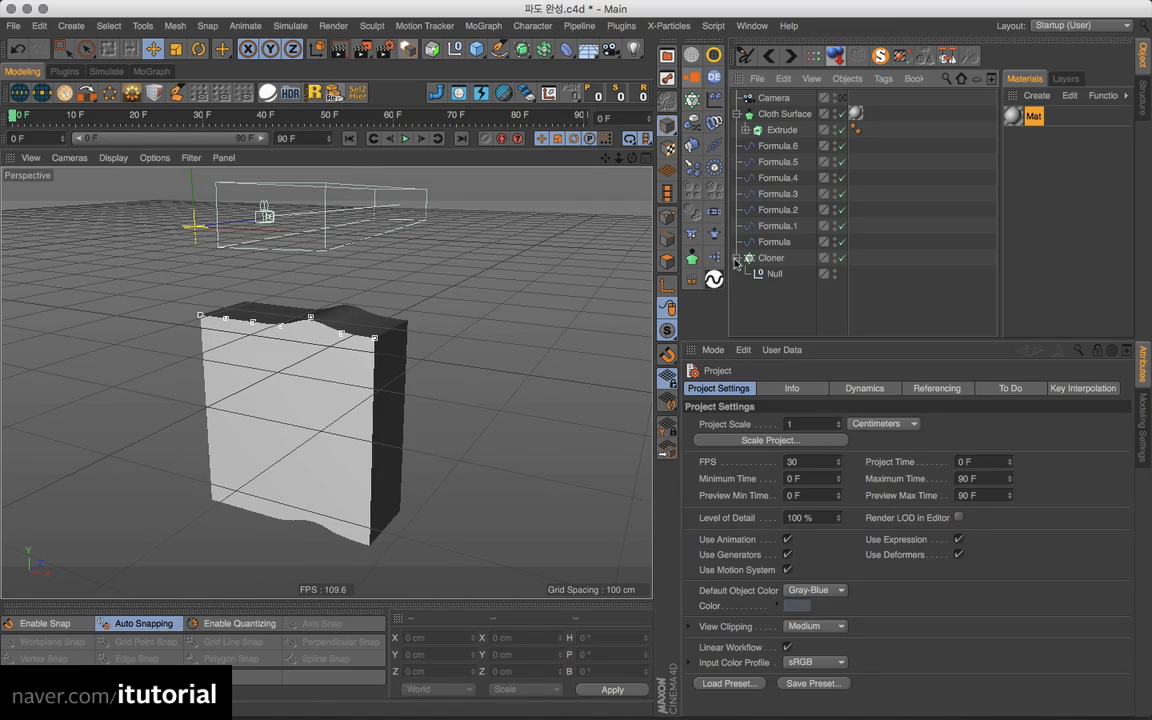
left_click(772, 260)
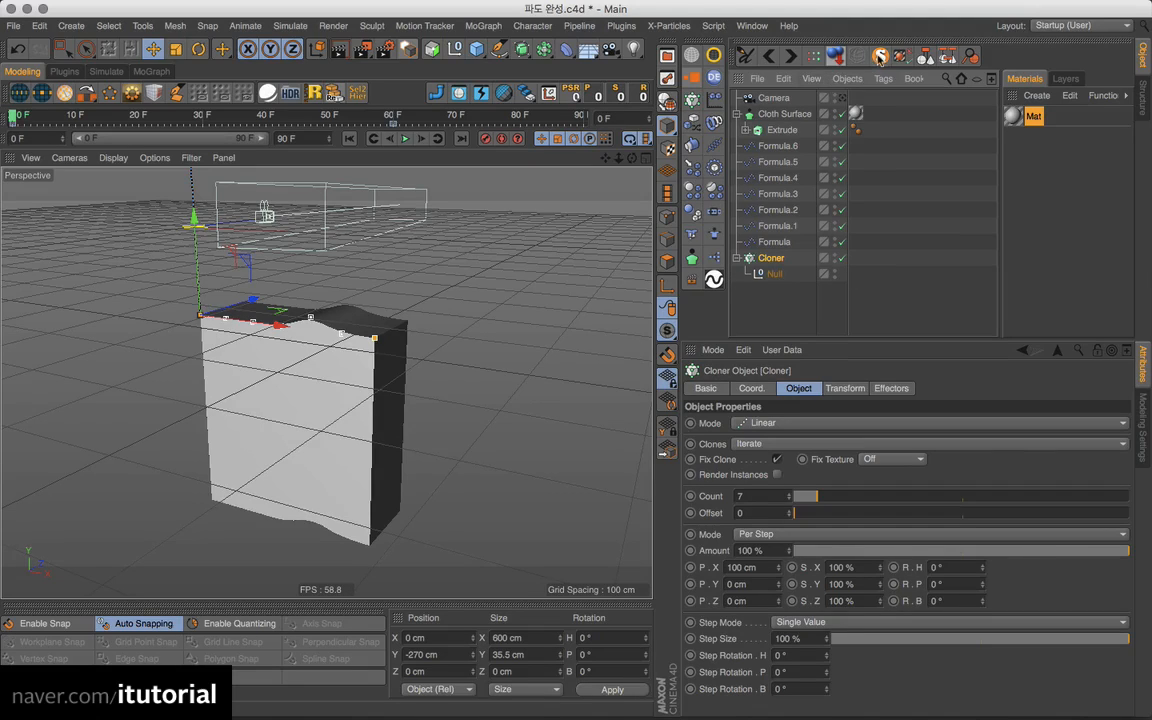
left_click(791, 56)
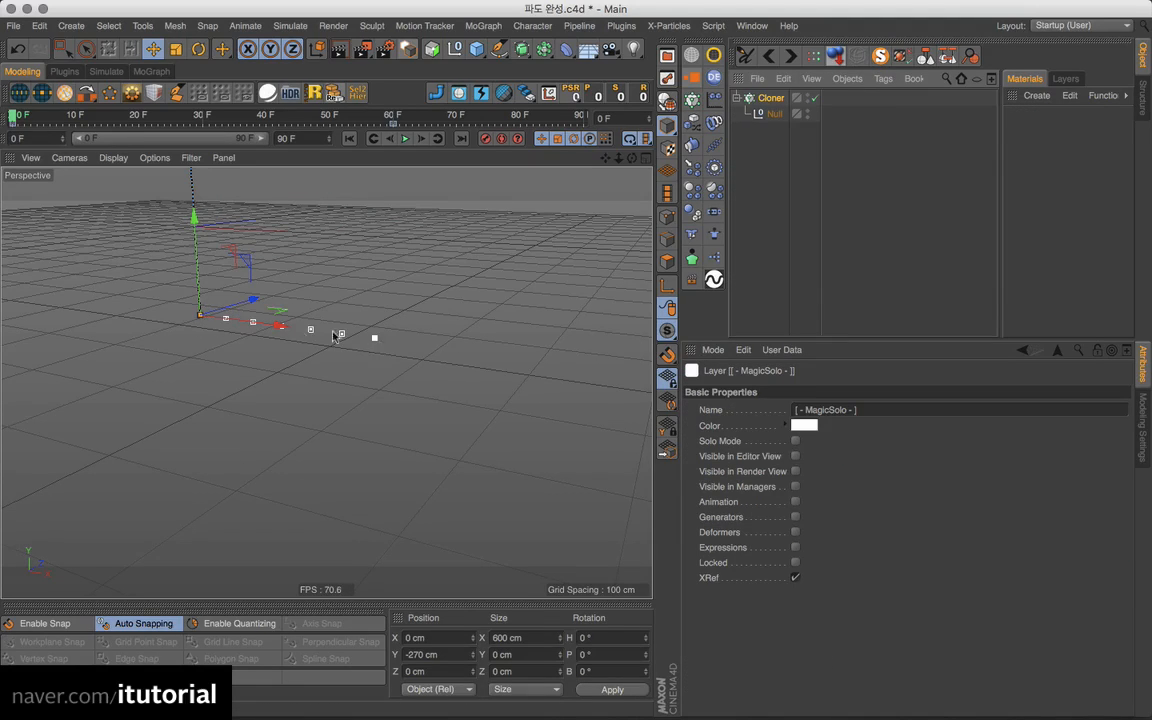
left_click(405, 139)
left_click(406, 139)
left_click(350, 139)
left_click(880, 57)
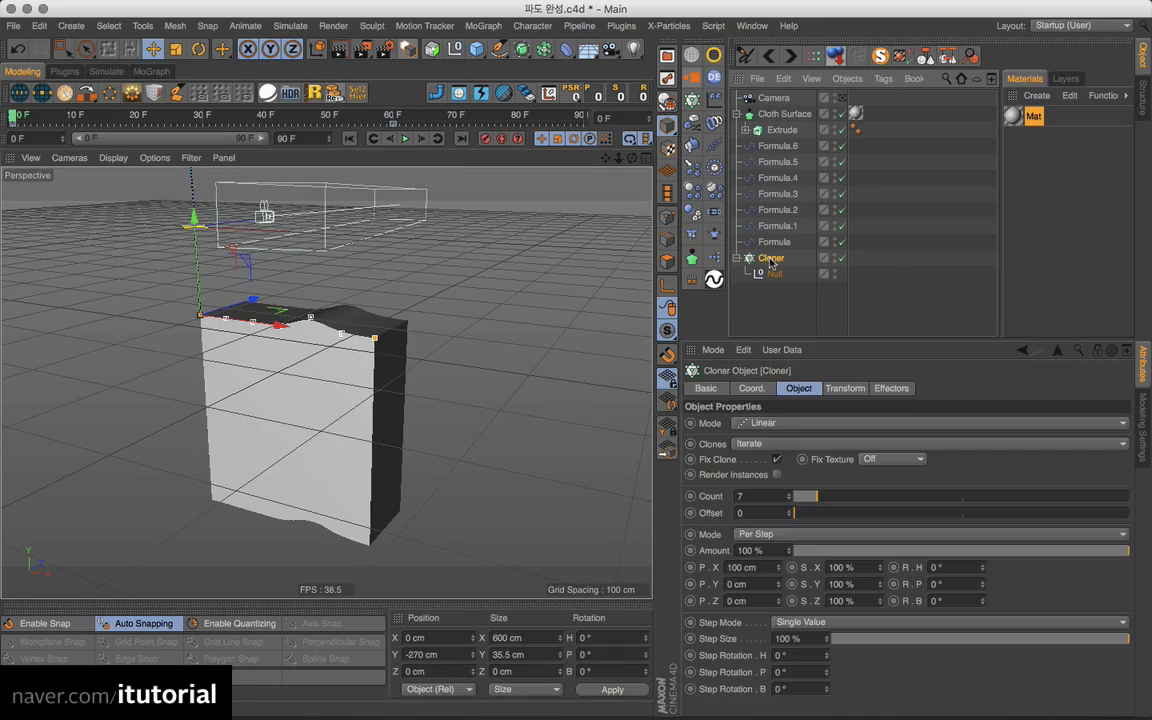
Temporarily disable Extrude and Cloth Surface to inspect the Tracer's spline, re-enable both and clear the selection
left_click(745, 131)
left_click(788, 146)
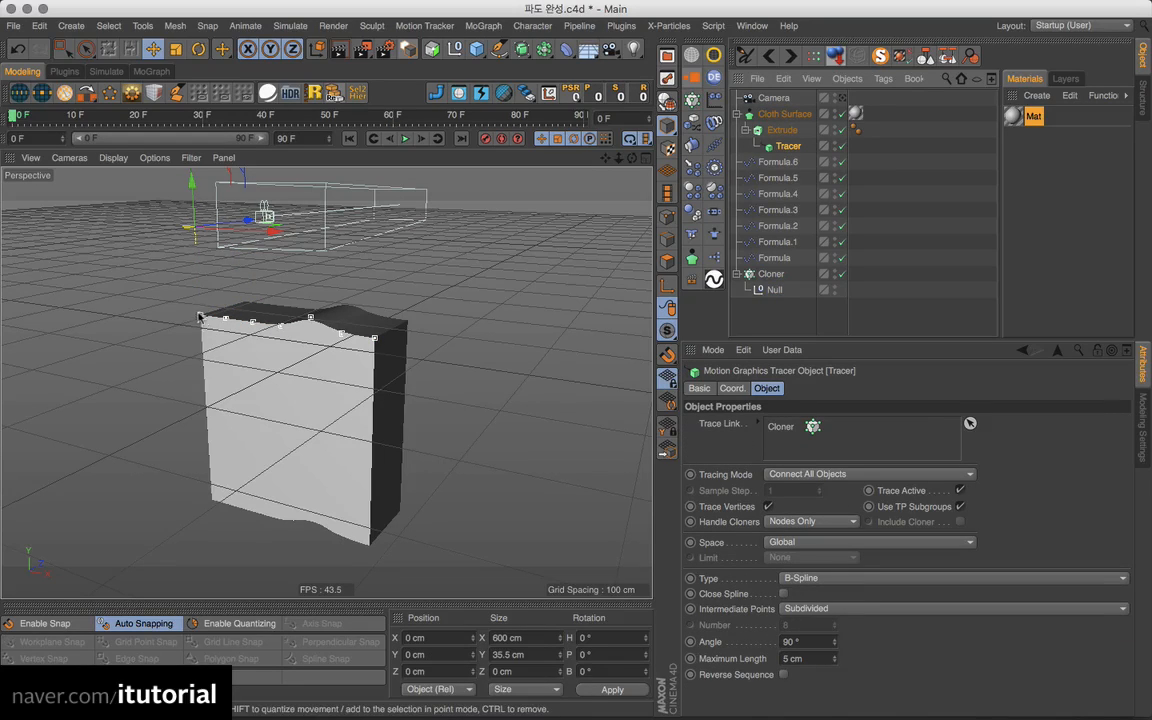
left_click(842, 130)
left_click(842, 114)
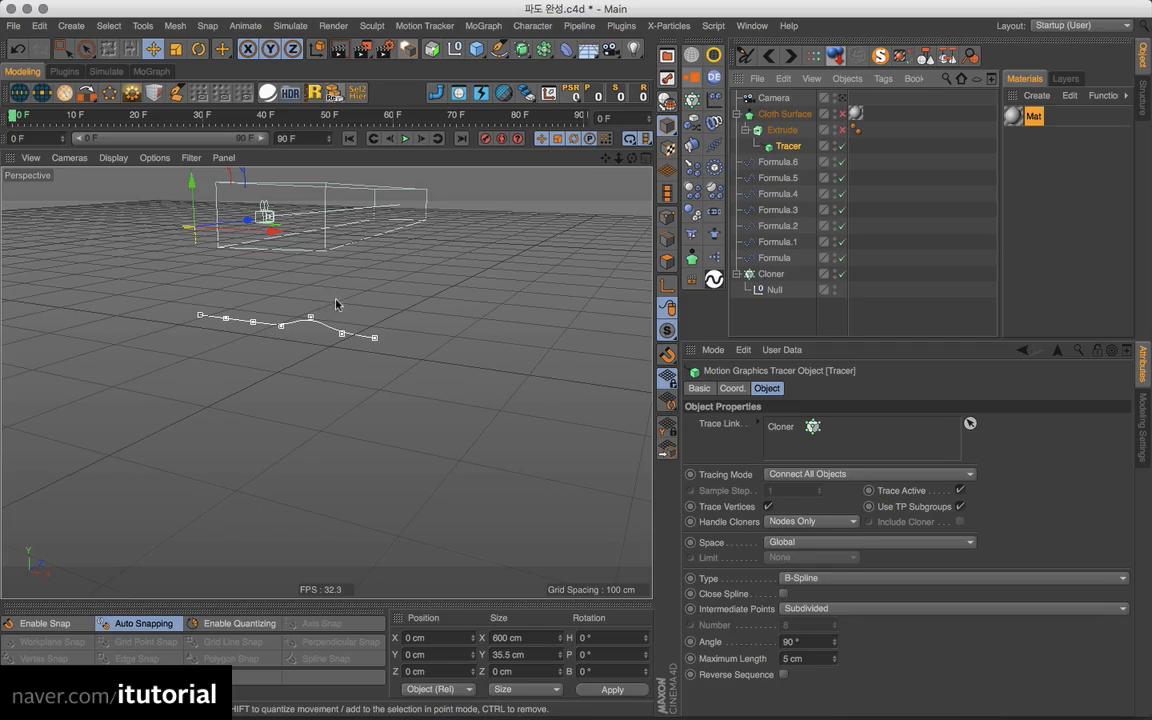
left_click(842, 130)
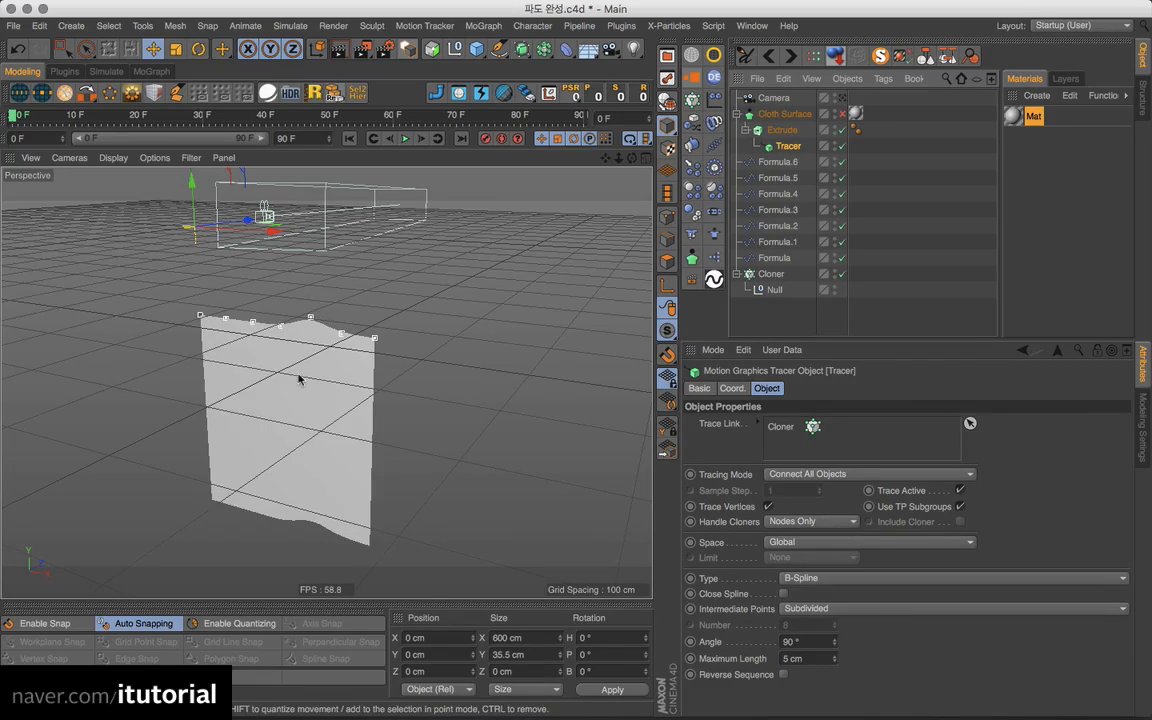
left_click(842, 115)
left_click_drag(404, 325, 370, 342, "alt")
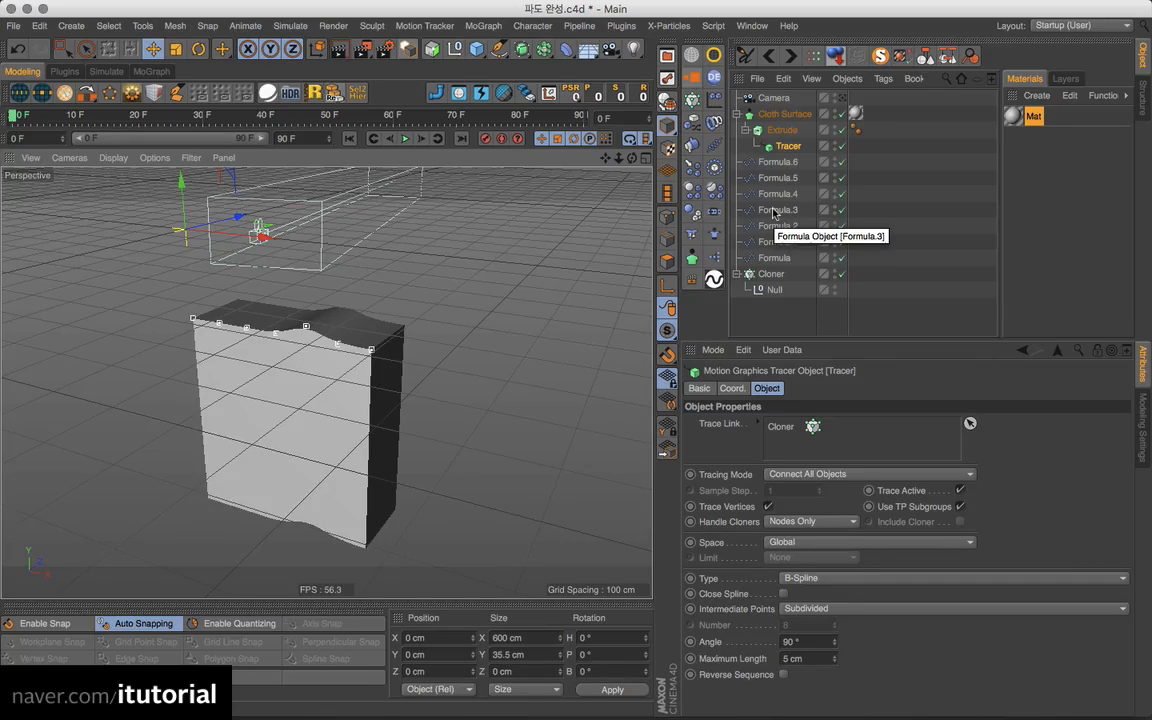
left_click(771, 305)
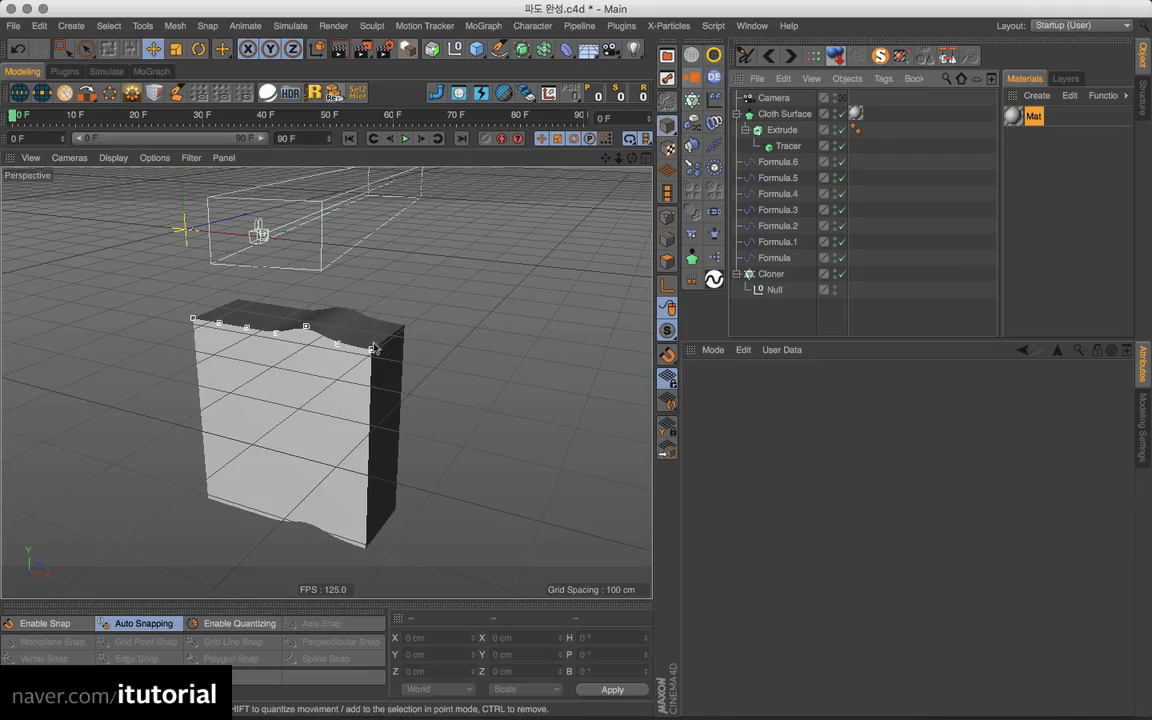
Set the perspective view to Quick Shading (Lines) to examine the wave block's mesh up close
middle_click_drag(367, 350, 371, 344, "alt")
mouse_move(371, 344)
left_mouse_down("alt")
mouse_move(385, 340)
mouse_move(360, 337)
left_mouse_up("alt")
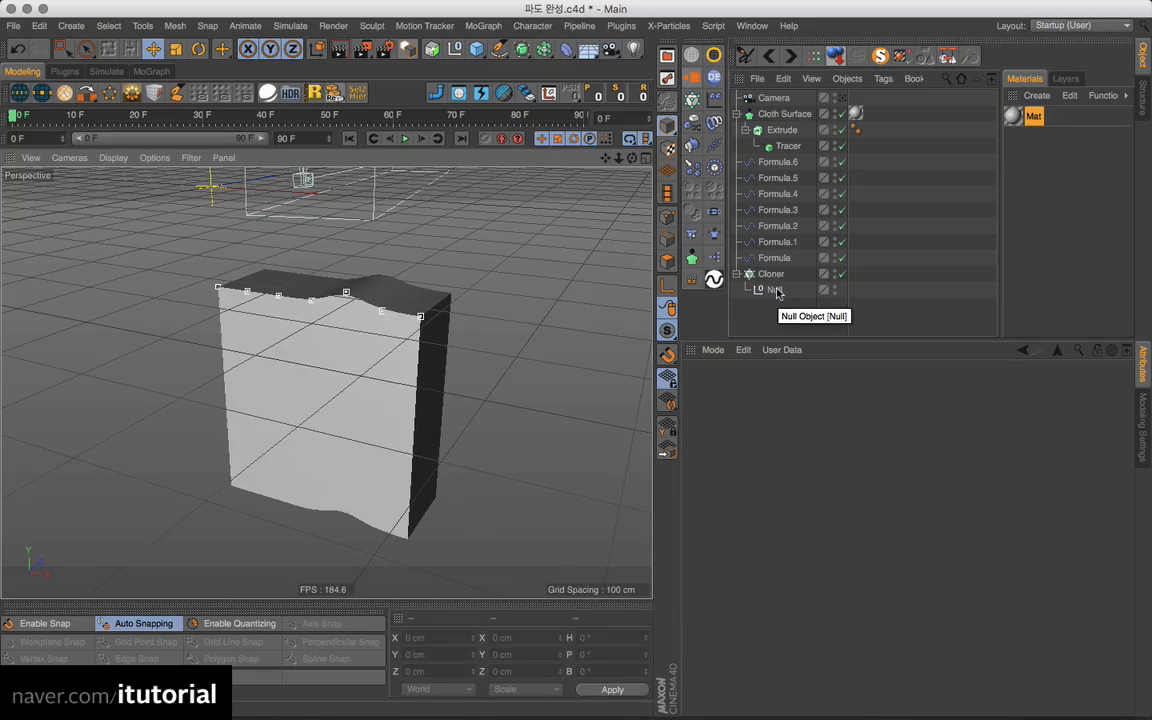
left_click(110, 157)
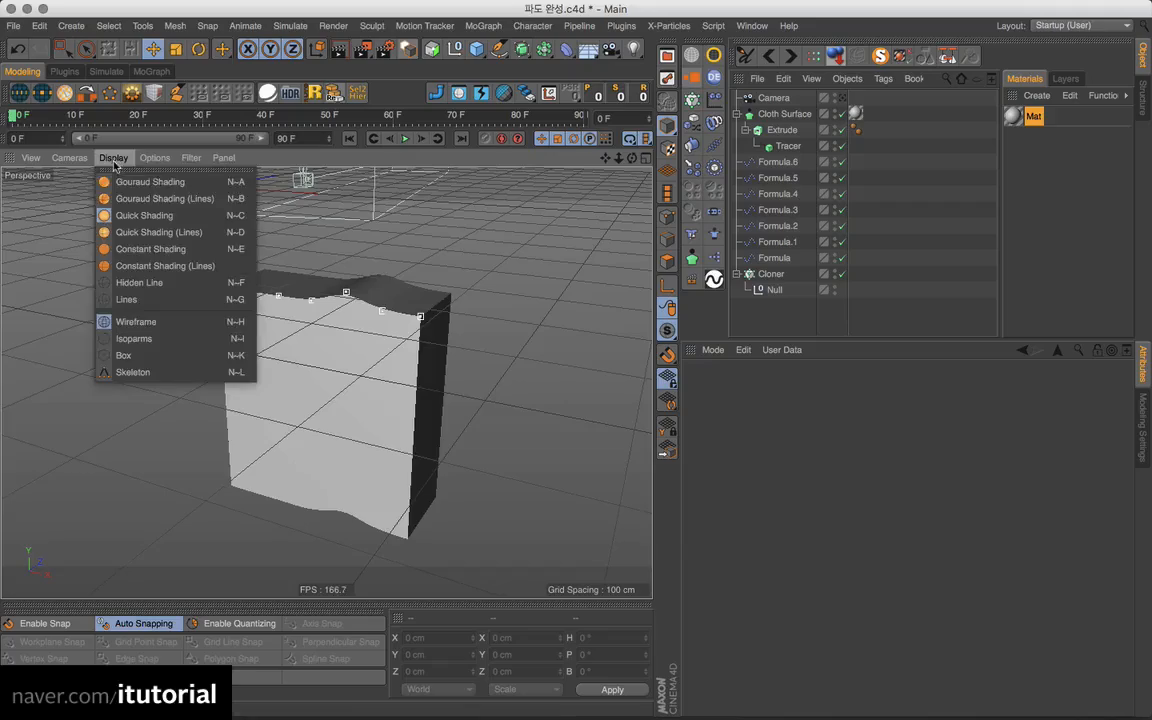
left_click(113, 229)
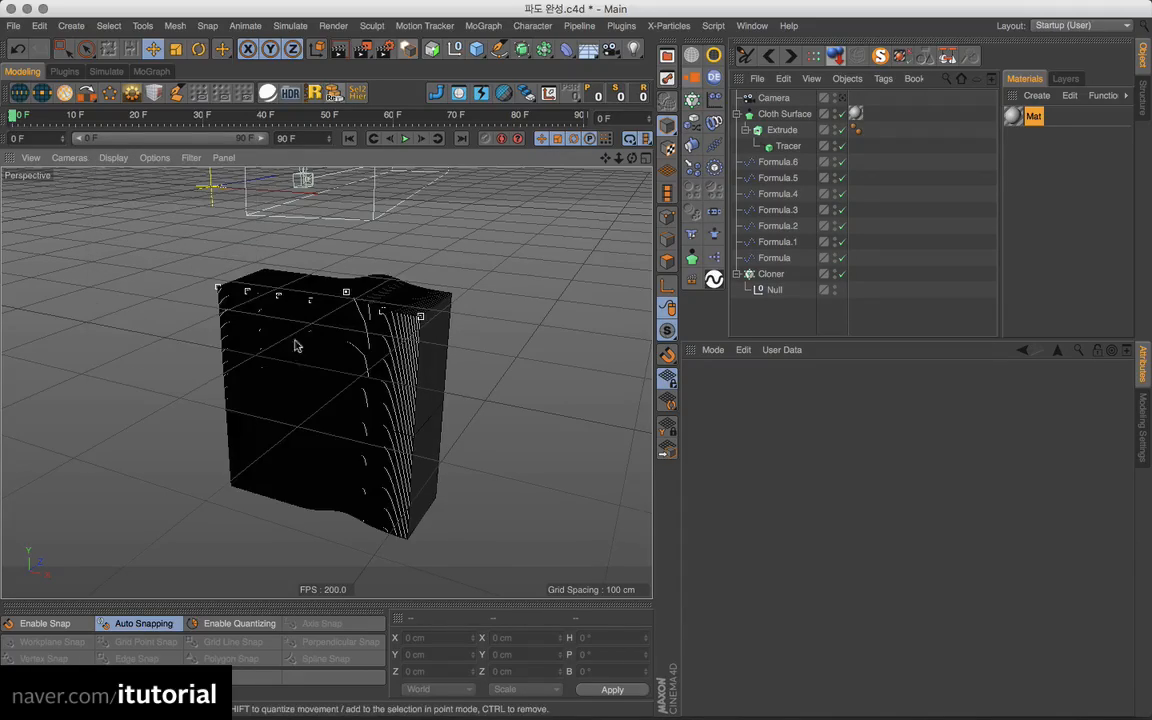
scroll(320, 374, "up", 5)
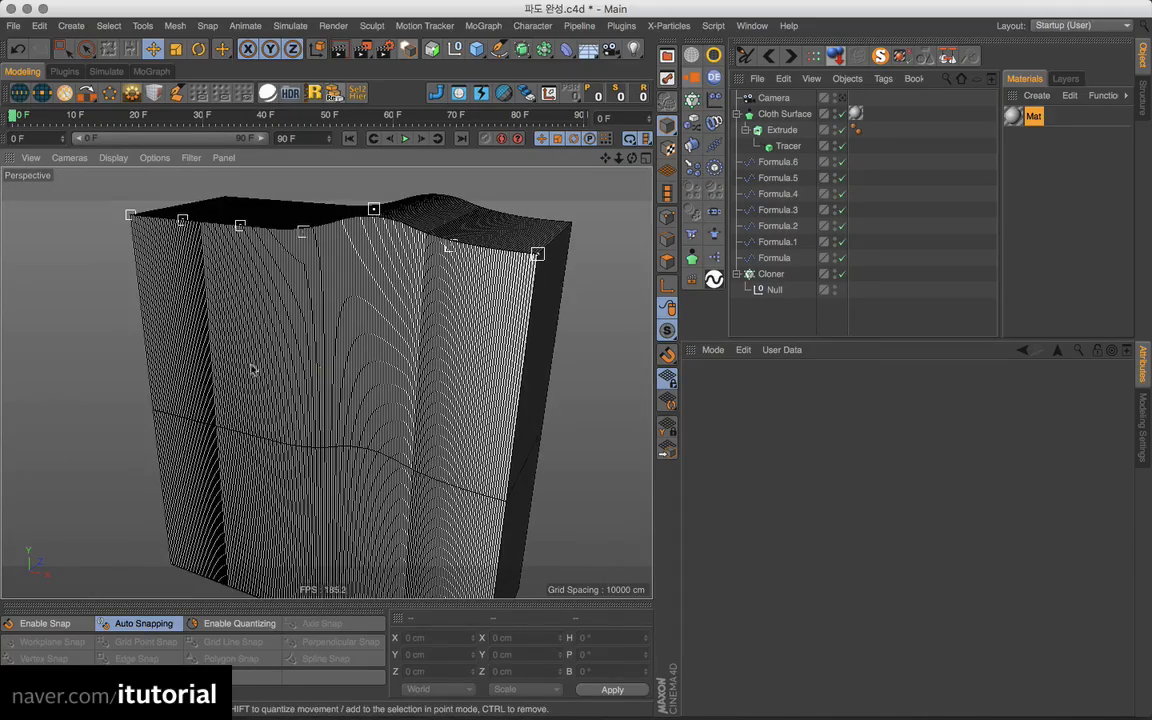
mouse_move(298, 346)
left_mouse_down("alt")
mouse_move(368, 290)
mouse_move(272, 337)
mouse_move(306, 334)
left_mouse_up("alt")
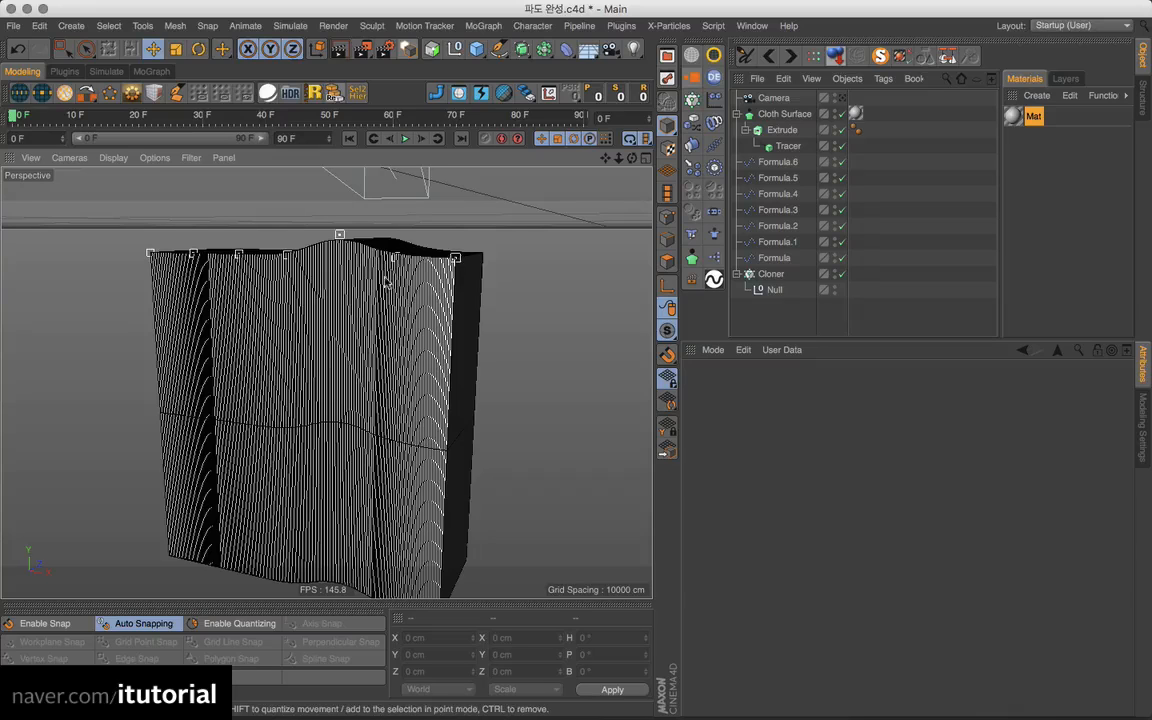
Play back the wave animation with the mesh lines shown to examine how the polygons deform
left_click(405, 140)
left_click(405, 140)
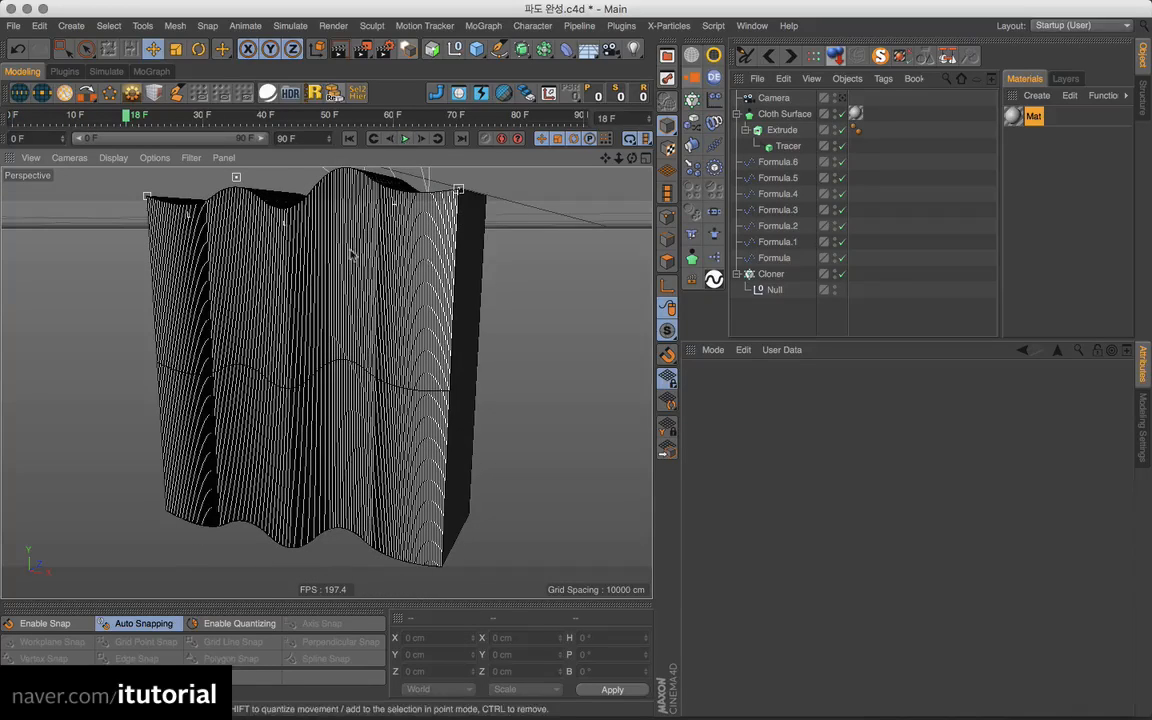
scroll(368, 253, "down", 2)
left_click(405, 140)
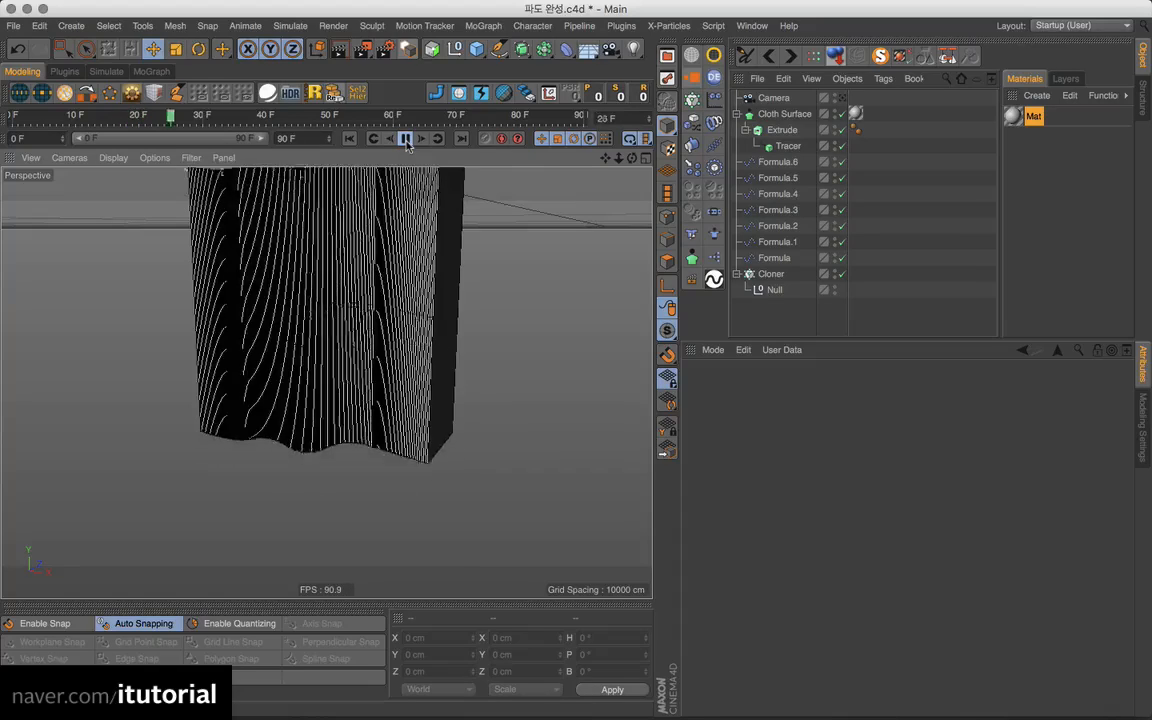
left_click(405, 140)
mouse_move(330, 300)
left_mouse_down("alt")
mouse_move(327, 380)
mouse_move(380, 318)
mouse_move(329, 308)
left_mouse_up("alt")
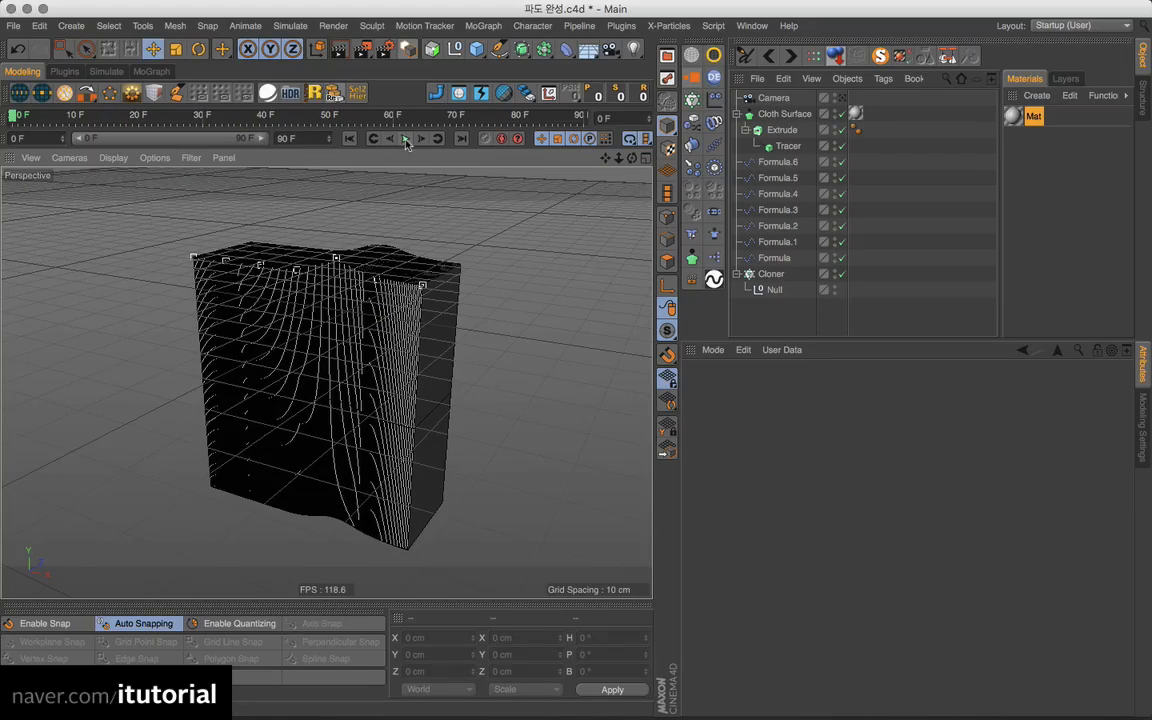
Hide the viewport grid, play the wave animation, return to the first frame and frame the block
left_click(191, 157)
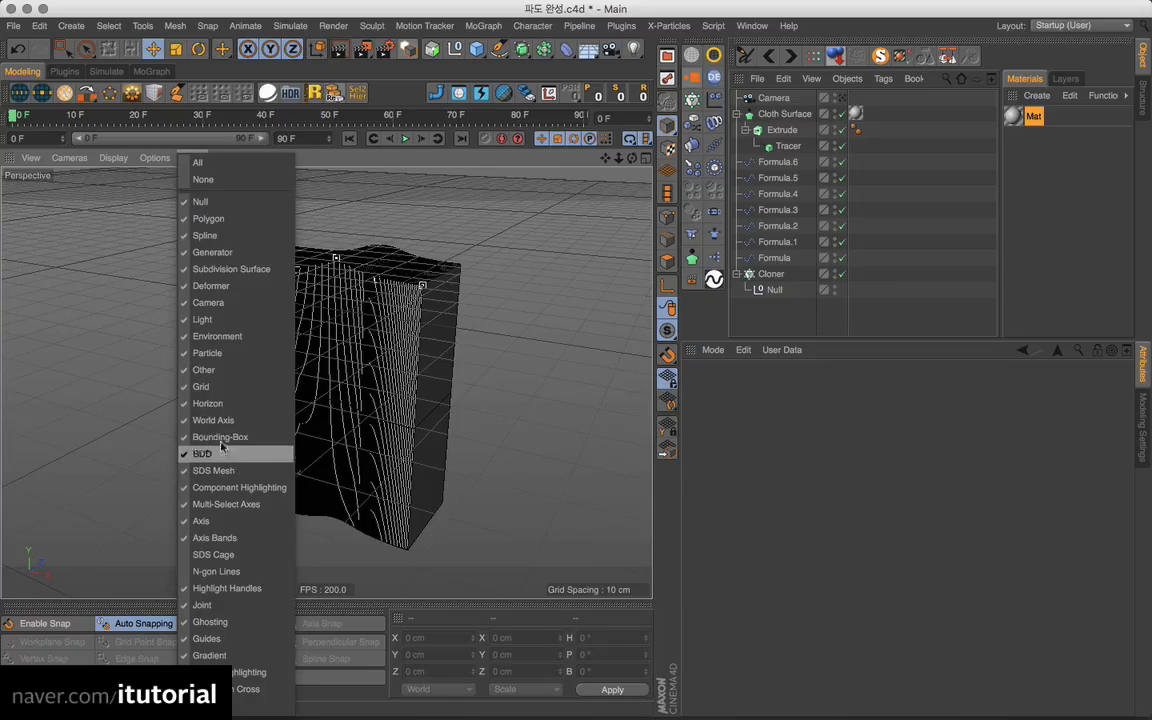
left_click(226, 388)
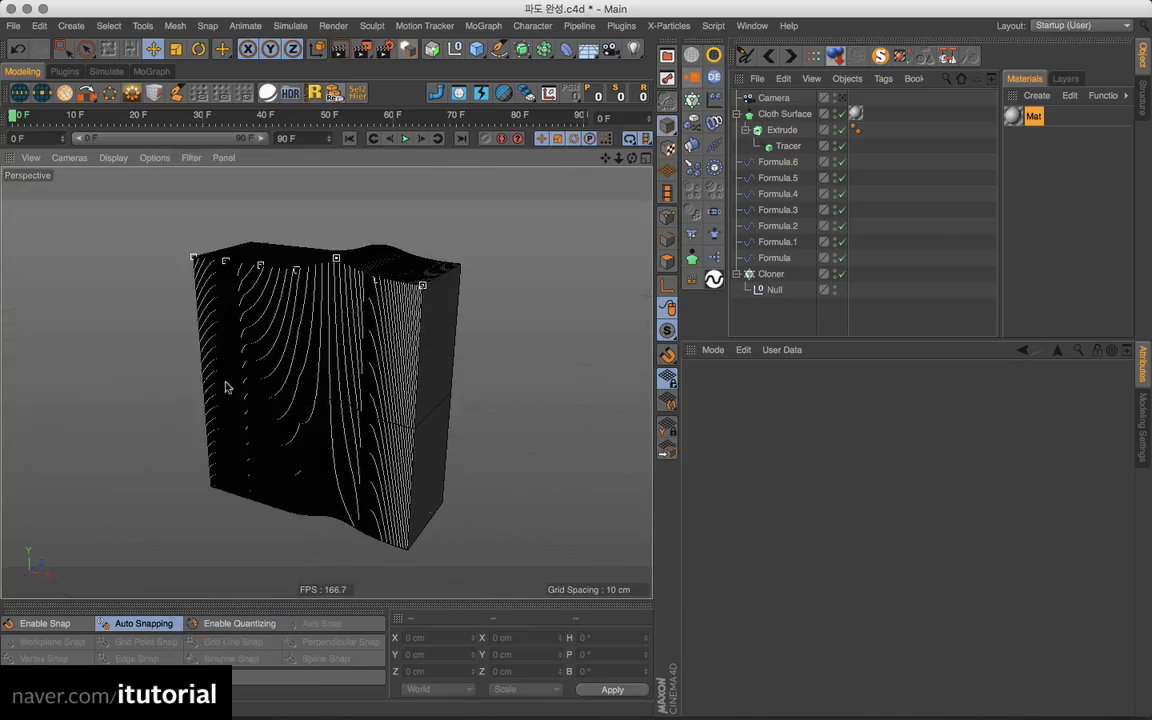
left_click(405, 139)
left_click(406, 140)
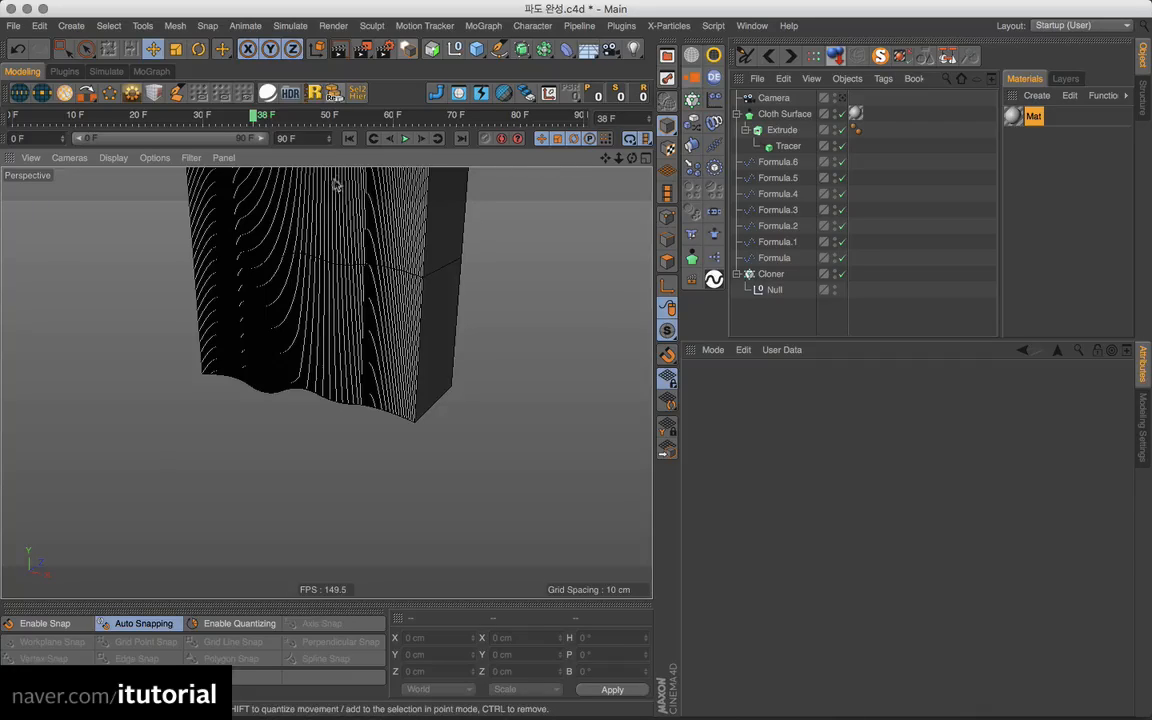
key("shift+f")
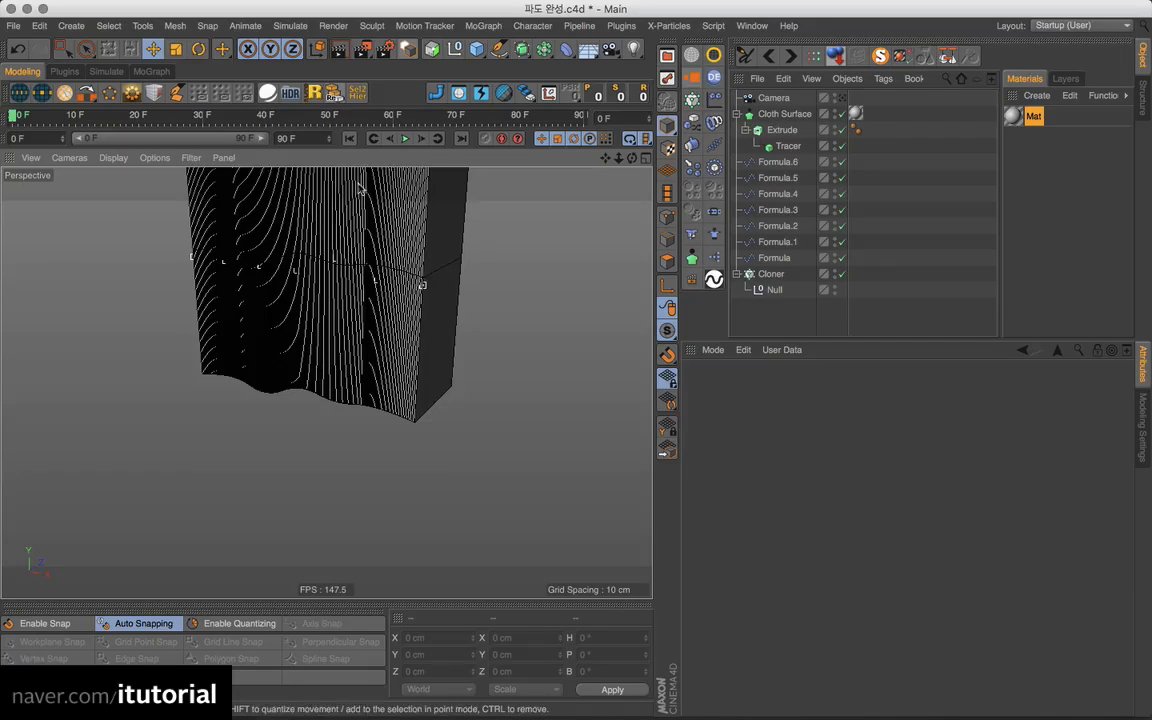
key("h")
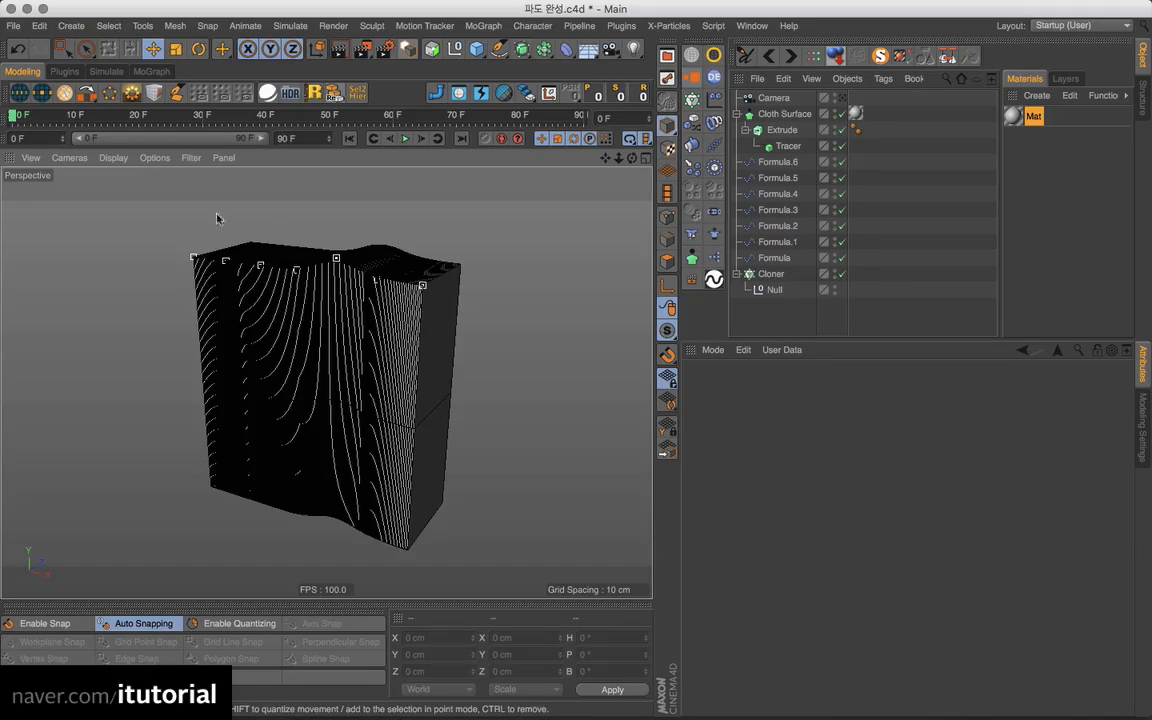
Compare the wave block in Quick Shading and Quick Shading (Lines), leaving the mesh lines shown
left_click(113, 157)
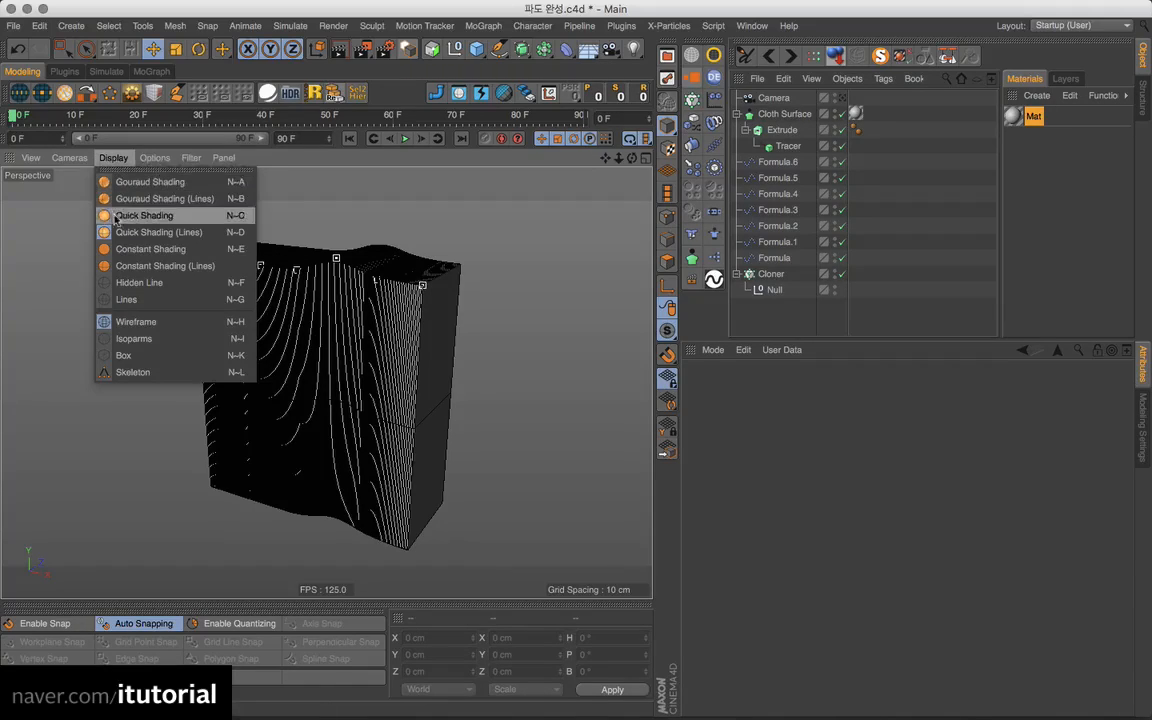
left_click(140, 215)
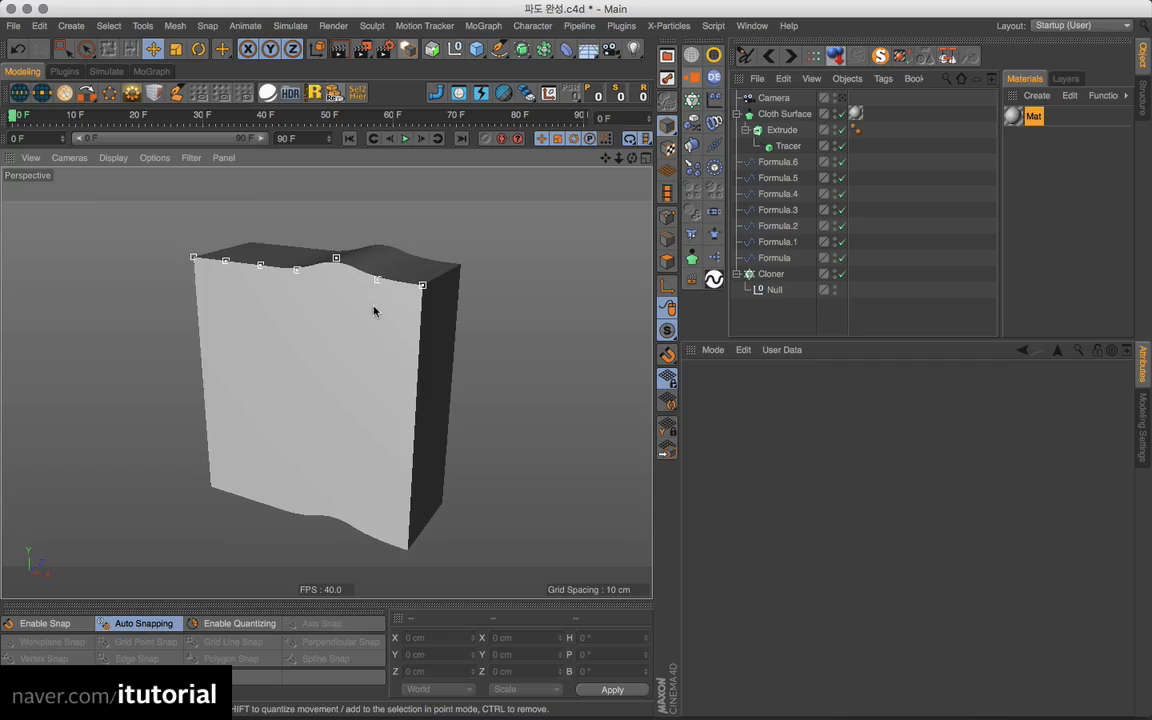
left_click(112, 158)
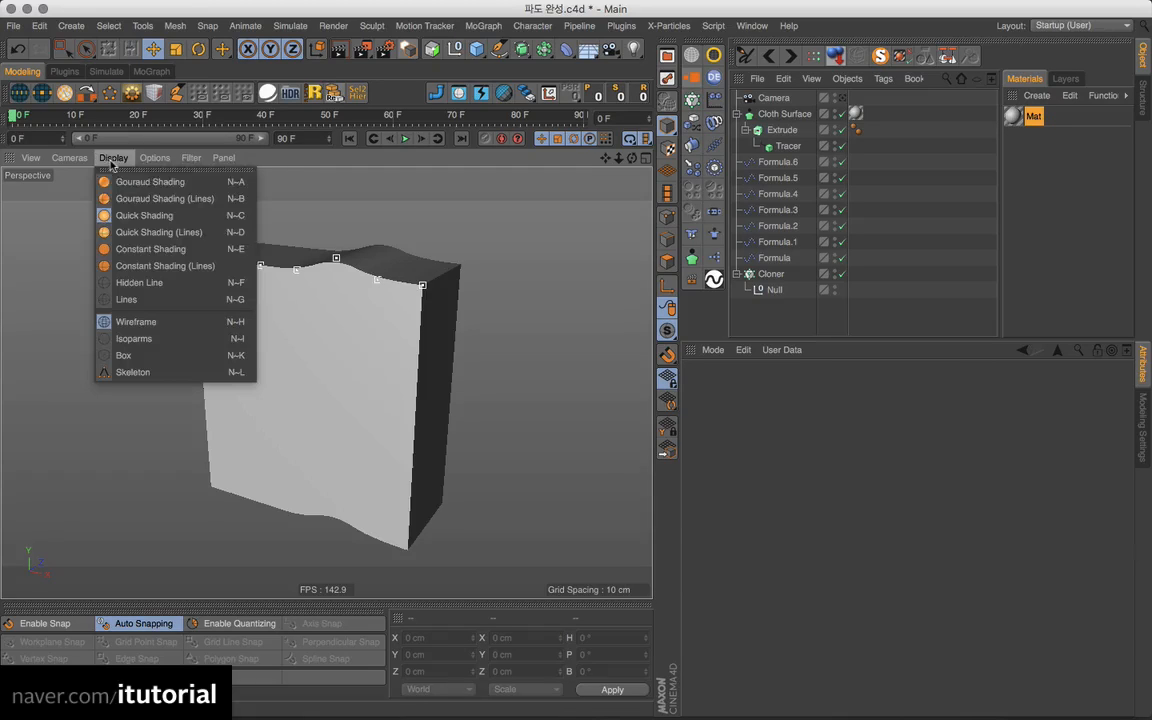
left_click(131, 233)
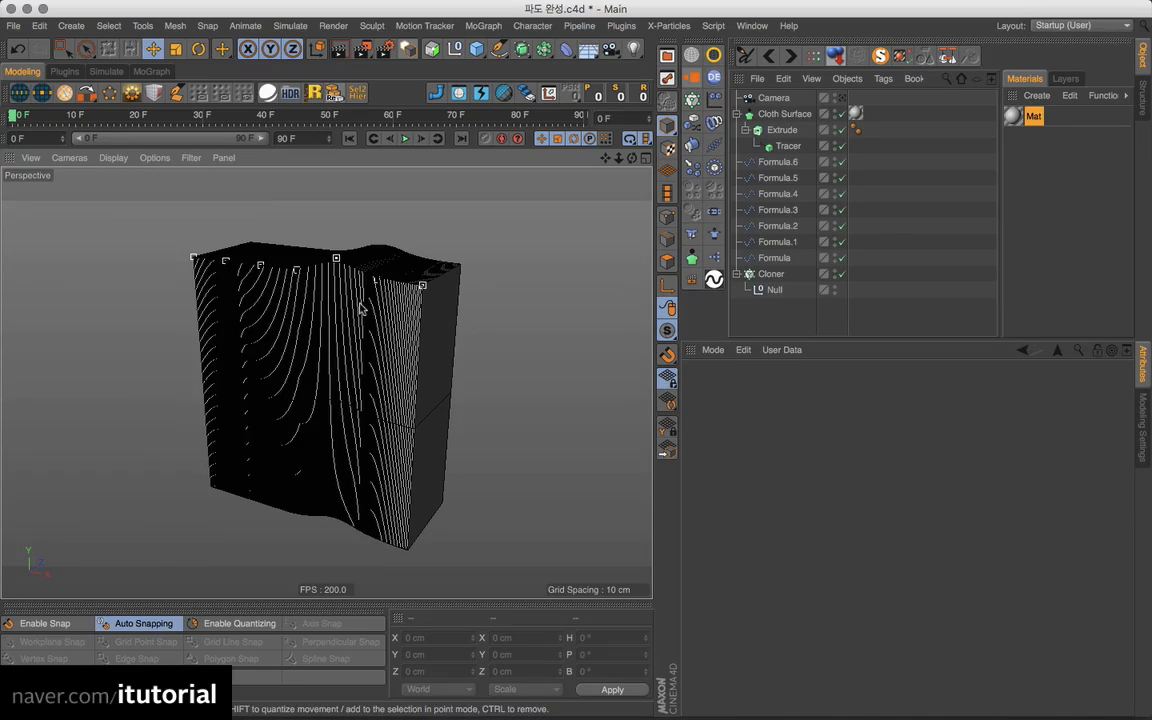
Select the Tracer and set its Intermediate Points to Uniform
left_click_drag(330, 319, 371, 297, "alt")
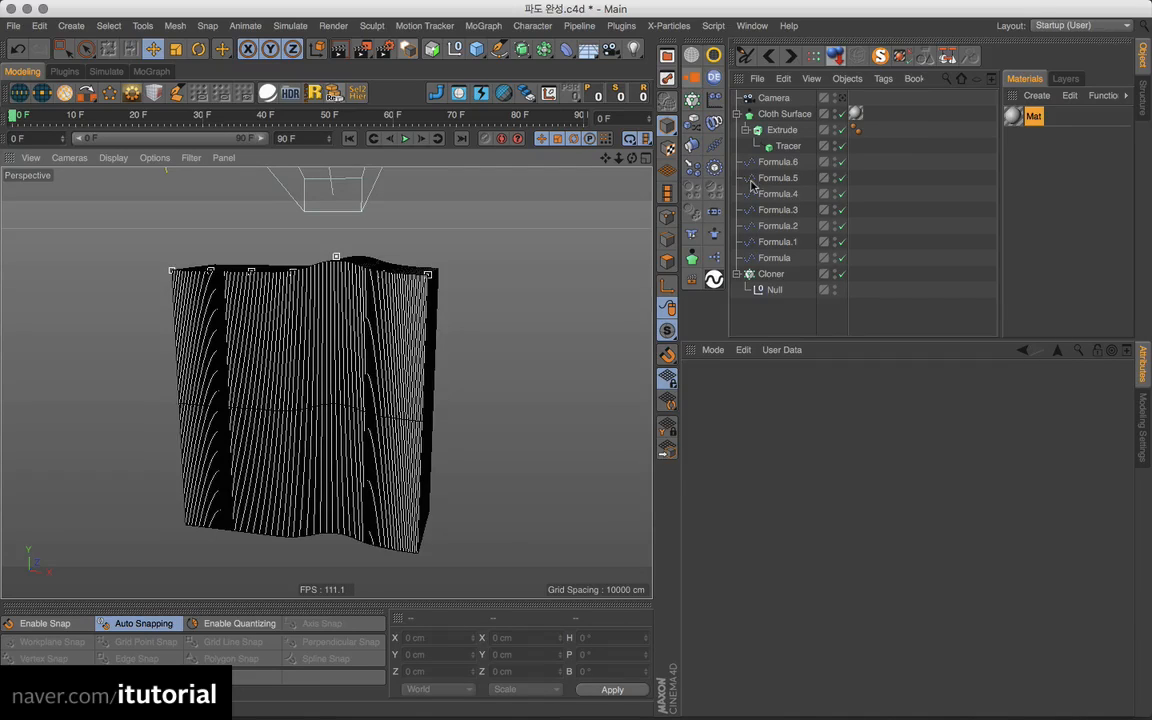
left_click(789, 146)
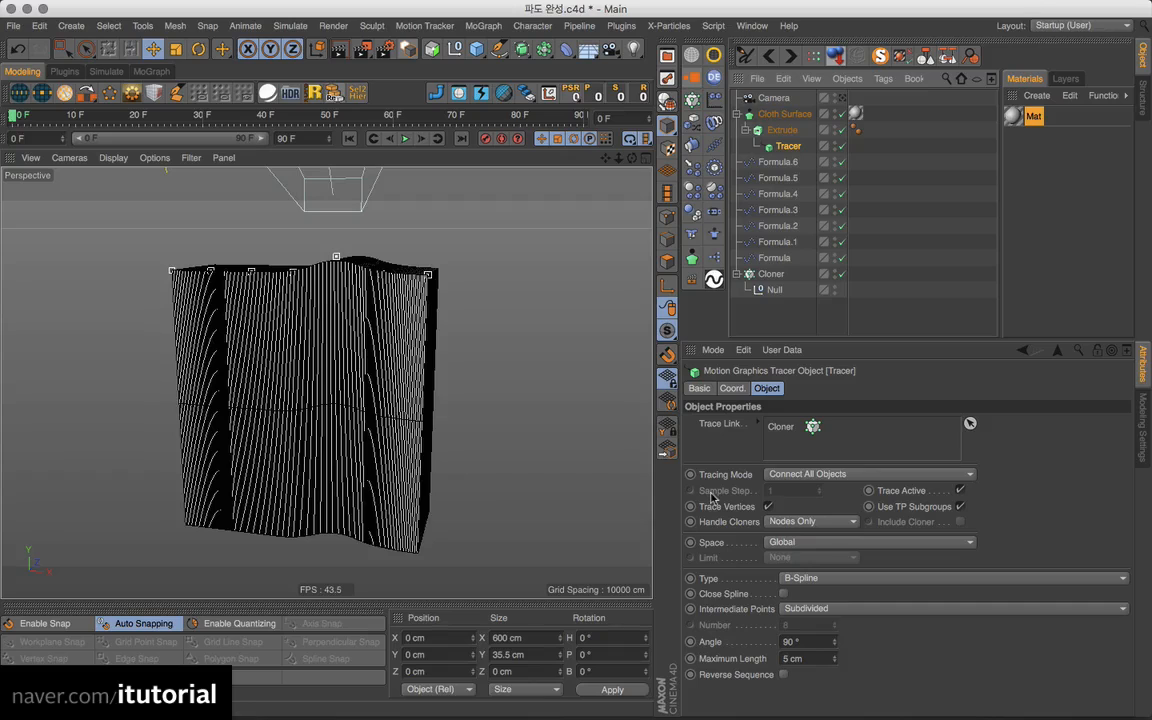
left_click(869, 608)
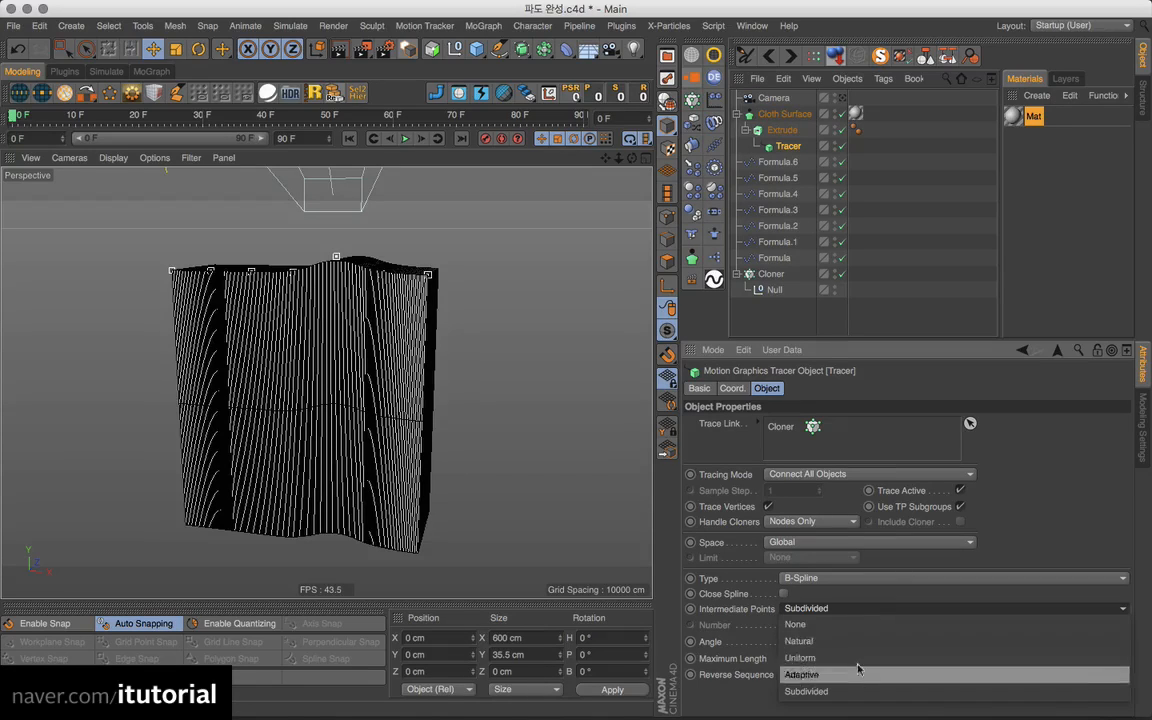
left_click(760, 627)
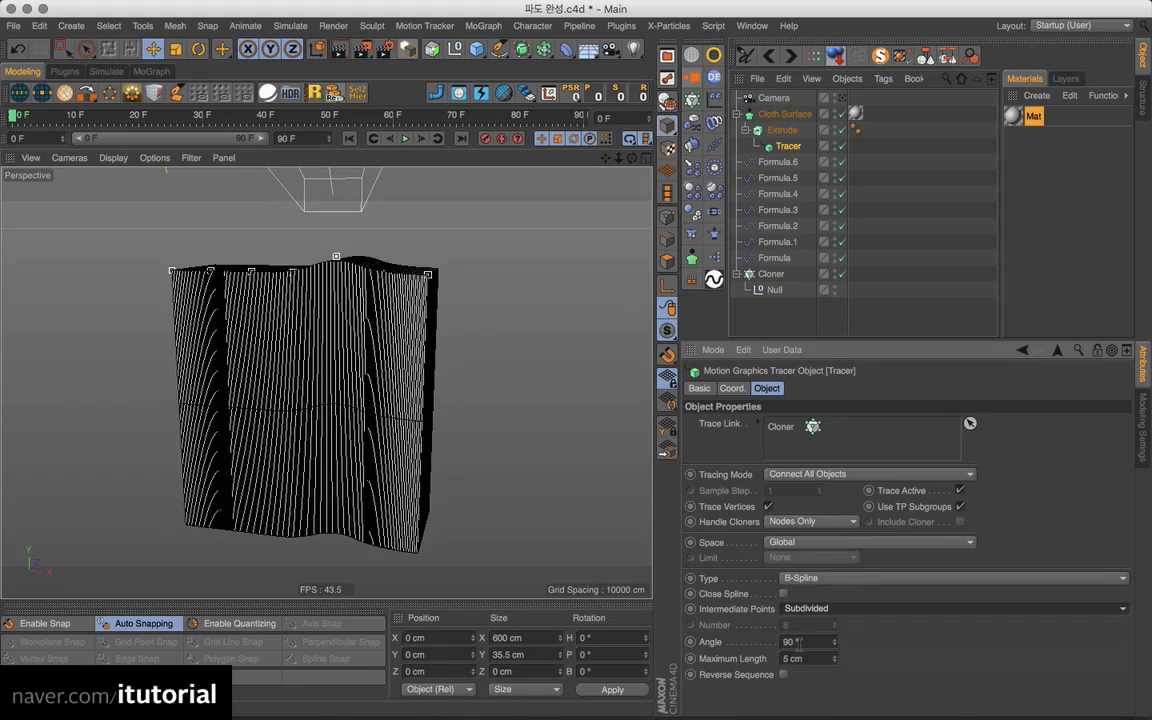
double_click(792, 642)
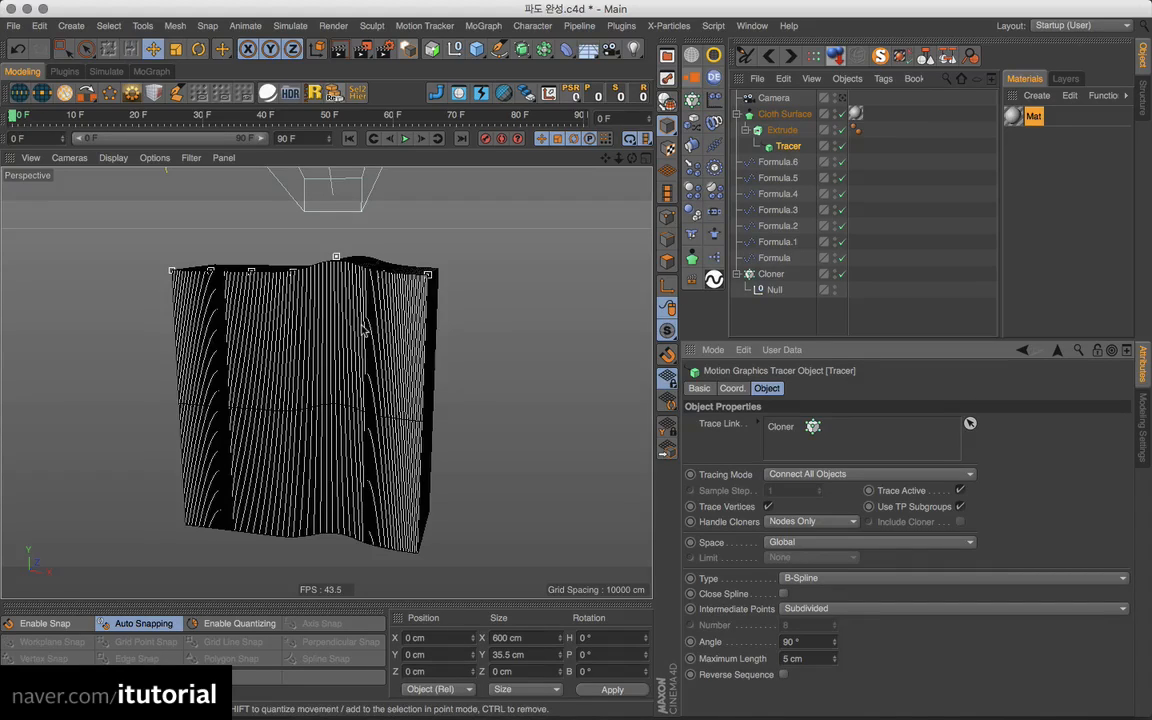
left_click(858, 610)
left_click(848, 657)
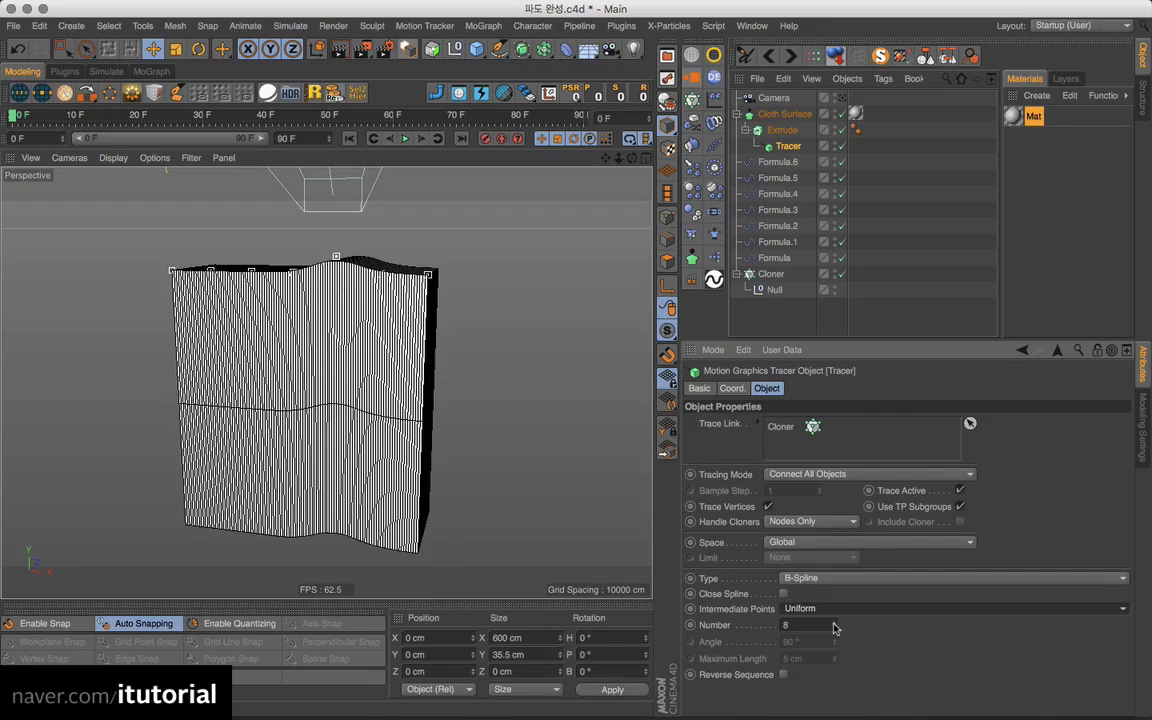
Reduce the Tracer's intermediate point Number to 0, play the wave animation and return to the first frame
left_click_drag(834, 624, 834, 636)
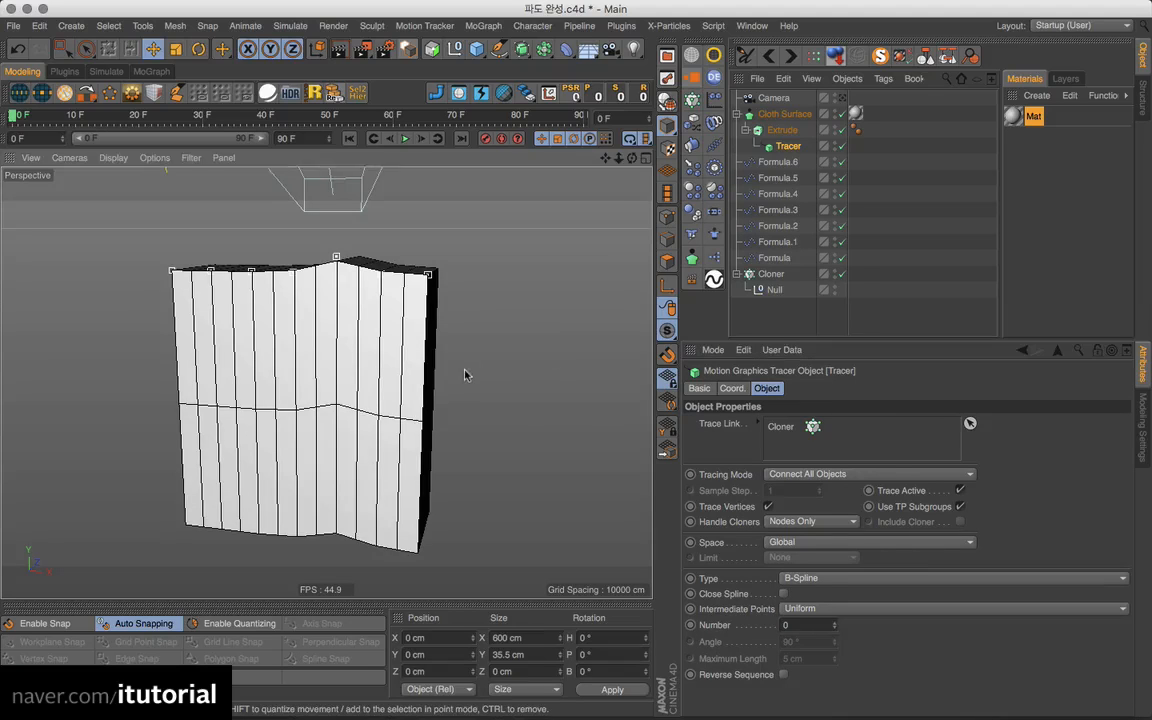
scroll(467, 374, "down", 1)
left_click(405, 139)
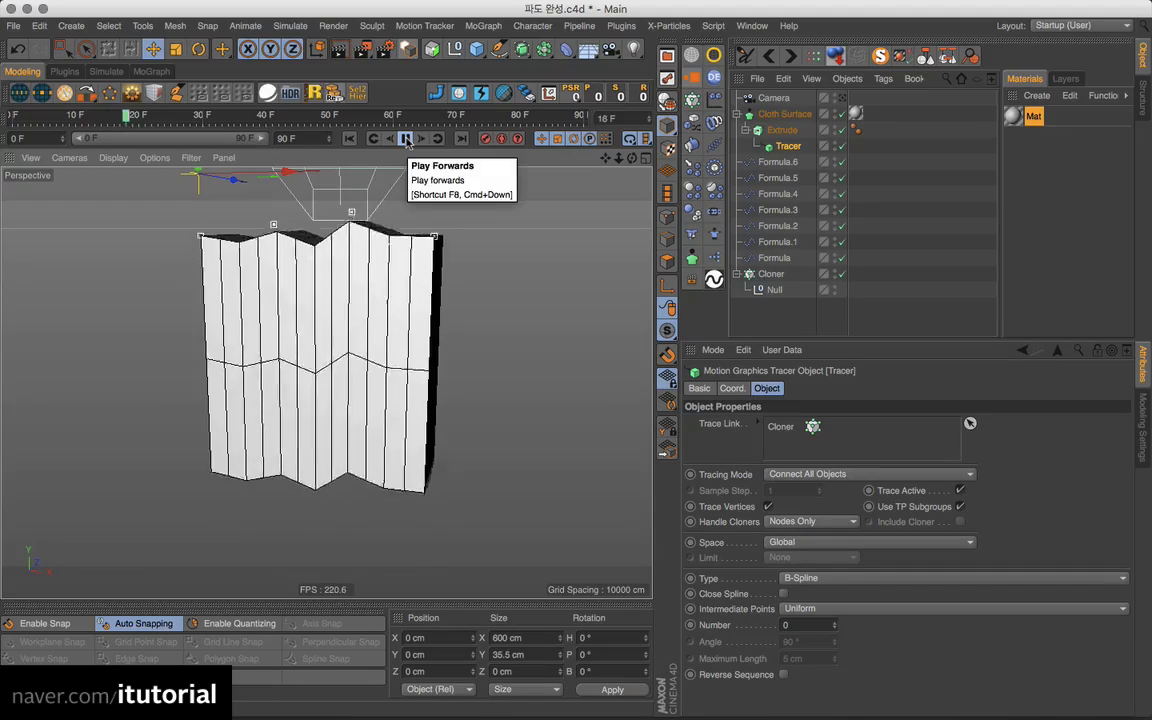
left_click(405, 139)
left_click(349, 138)
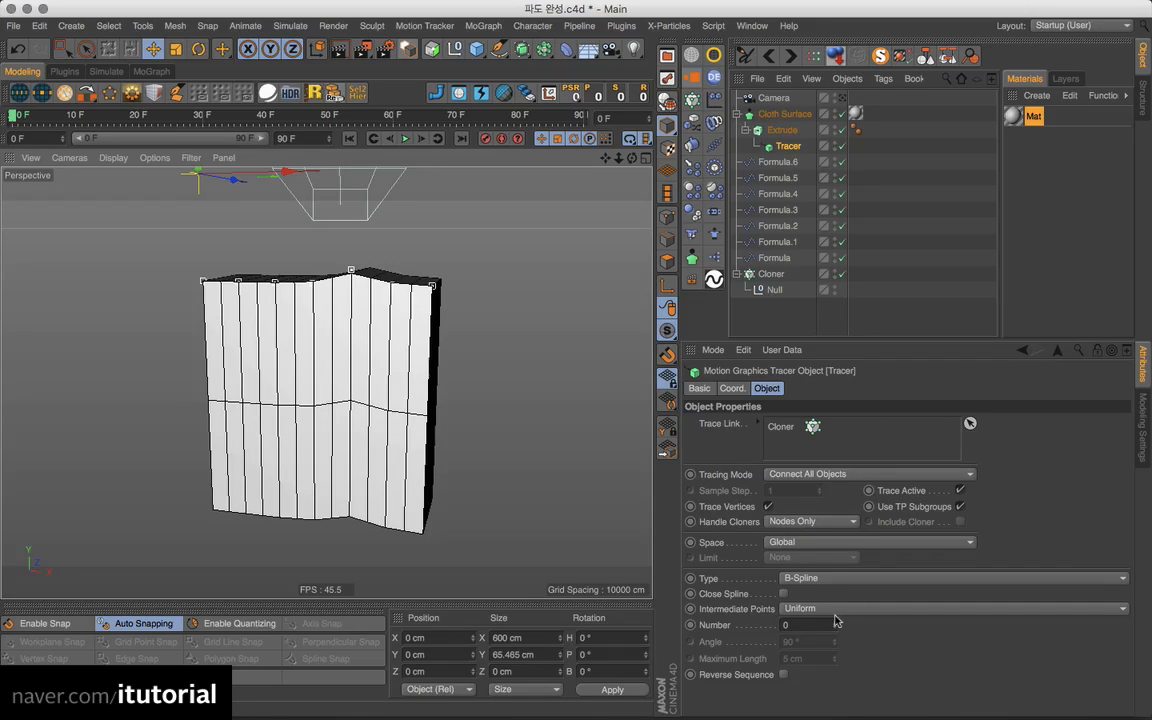
Raise the Tracer's intermediate point Number to 7
mouse_move(835, 626)
left_mouse_down()
mouse_move(835, 615)
mouse_move(835, 626)
left_mouse_up()
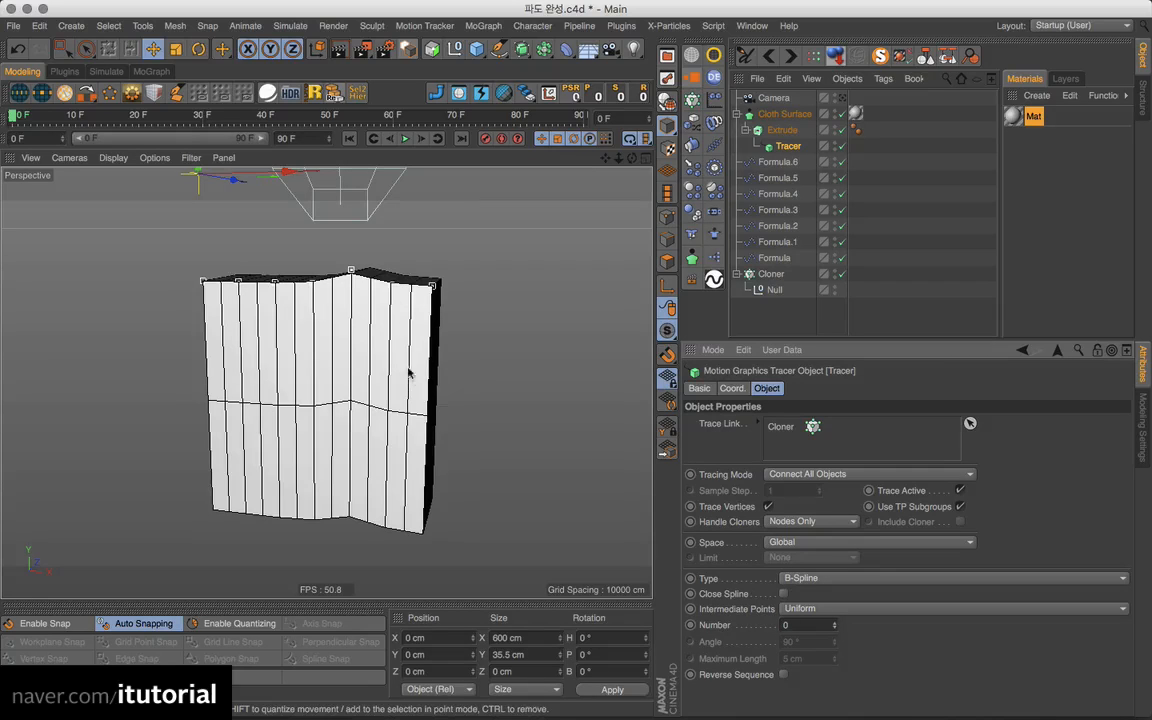
scroll(385, 324, "up", 5)
left_click_drag(286, 289, 315, 328, "alt")
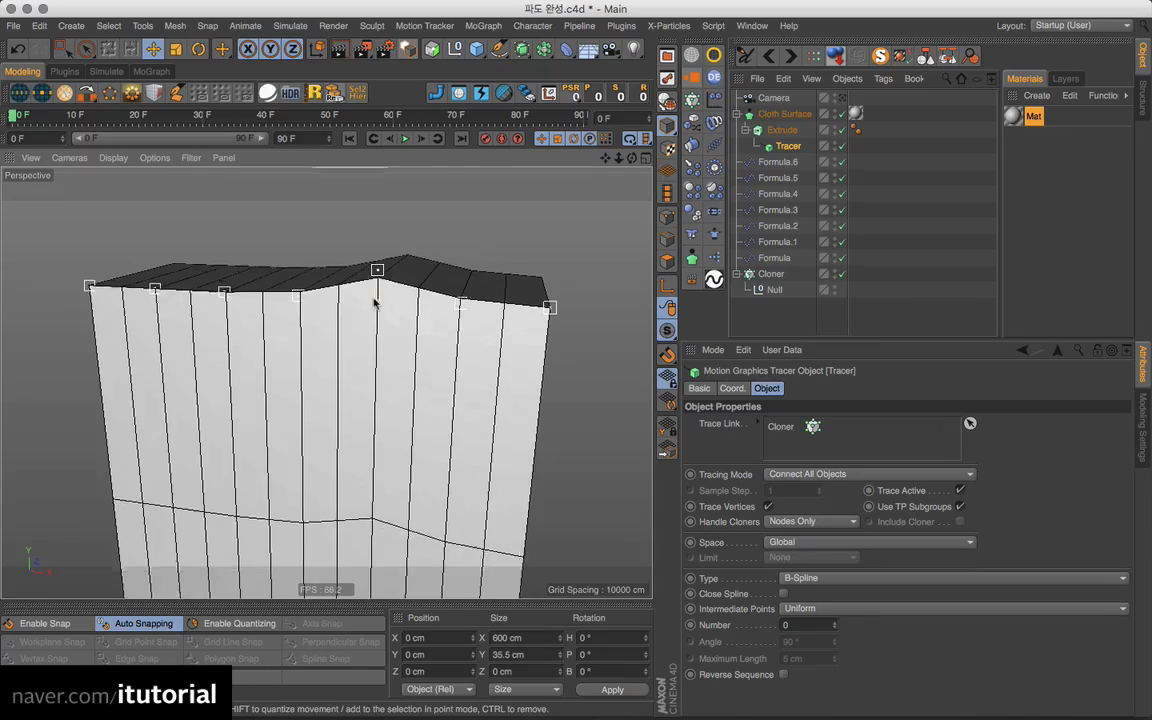
left_click_drag(378, 301, 330, 252, "alt")
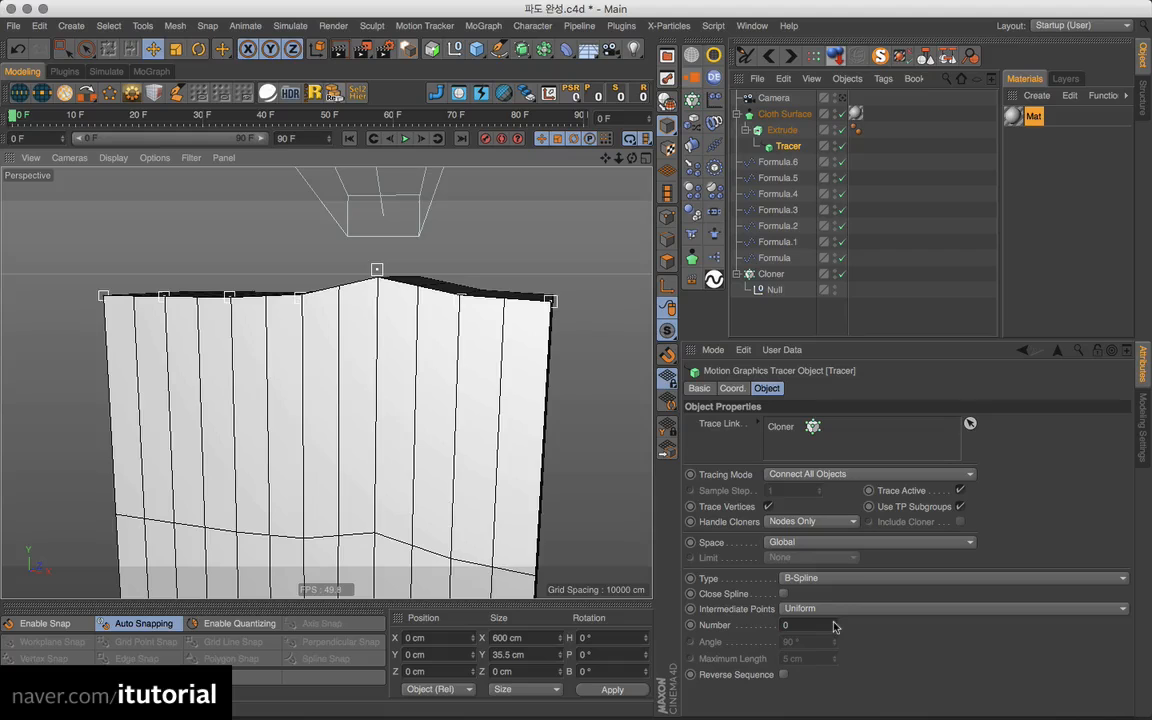
left_click_drag(835, 626, 835, 626)
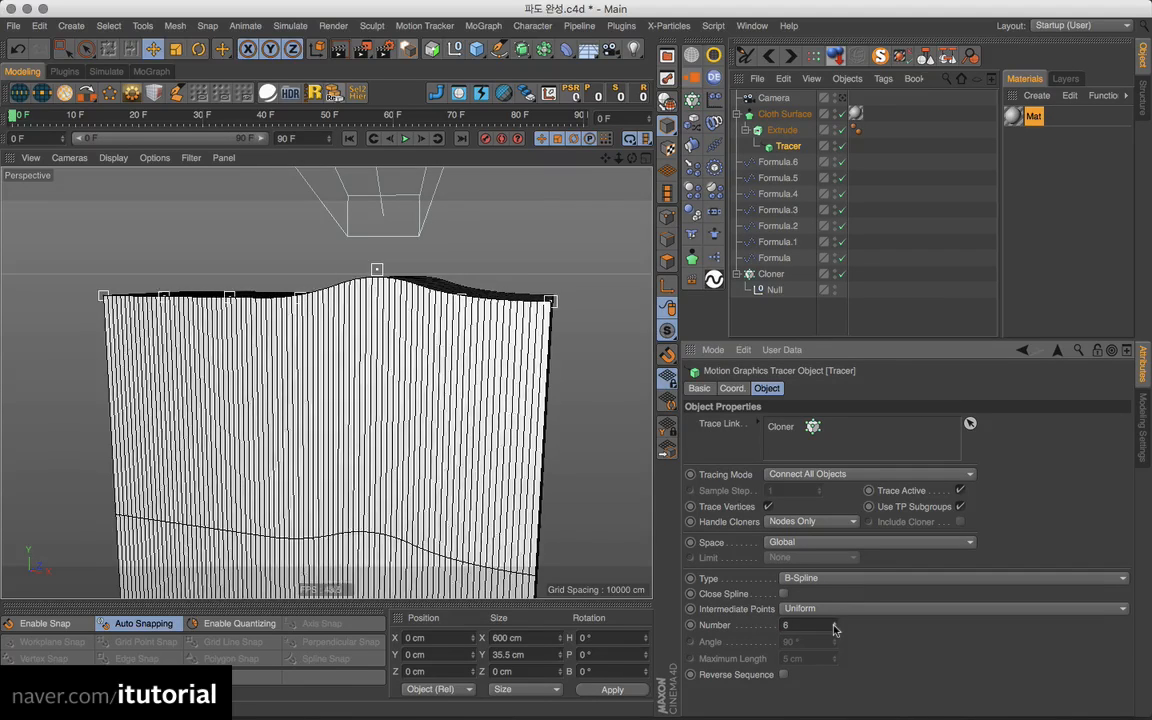
left_click(835, 627)
Play the wave animation, stop it to examine the evenly divided mesh at the crest, and return to the first frame
mouse_move(391, 347)
left_mouse_down("alt")
mouse_move(332, 378)
mouse_move(368, 357)
mouse_move(390, 214)
left_mouse_up("alt")
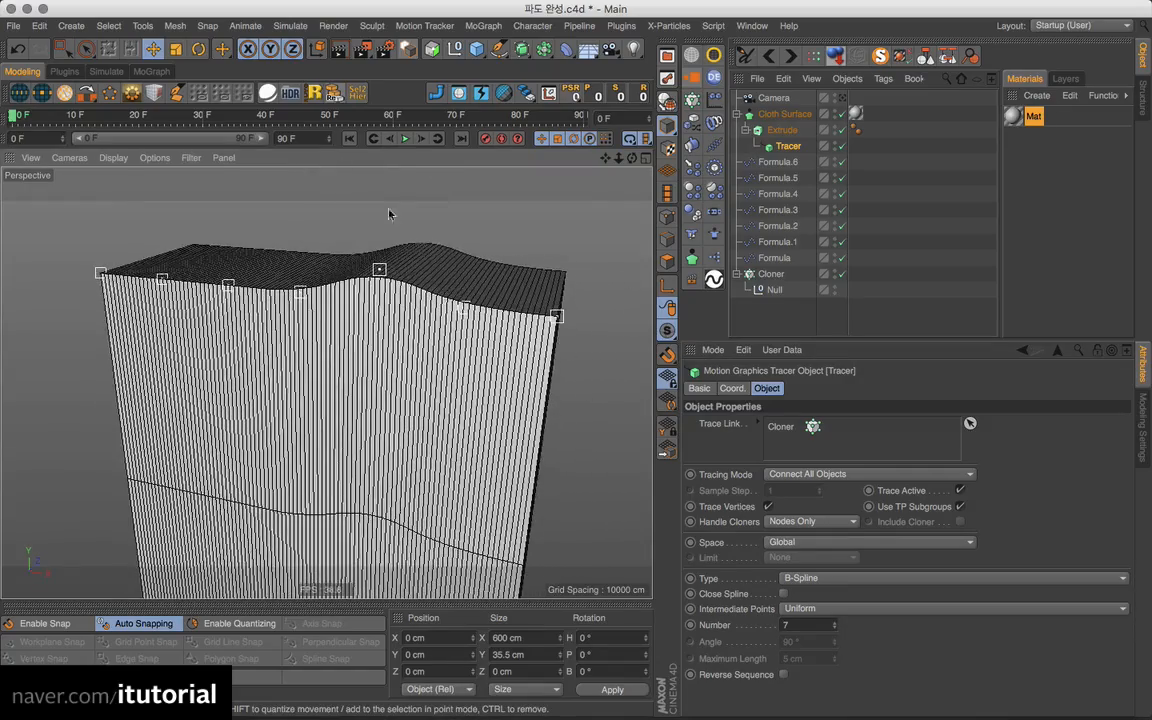
left_click(404, 140)
left_click(404, 140)
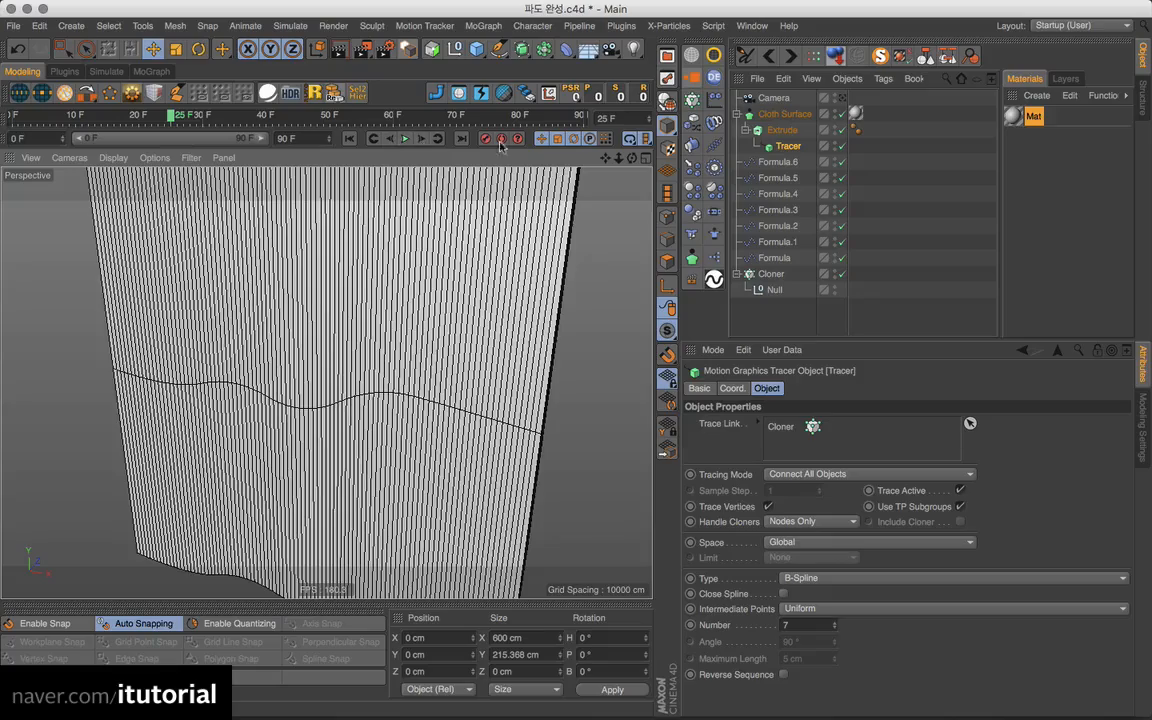
left_click_drag(607, 159, 581, 289)
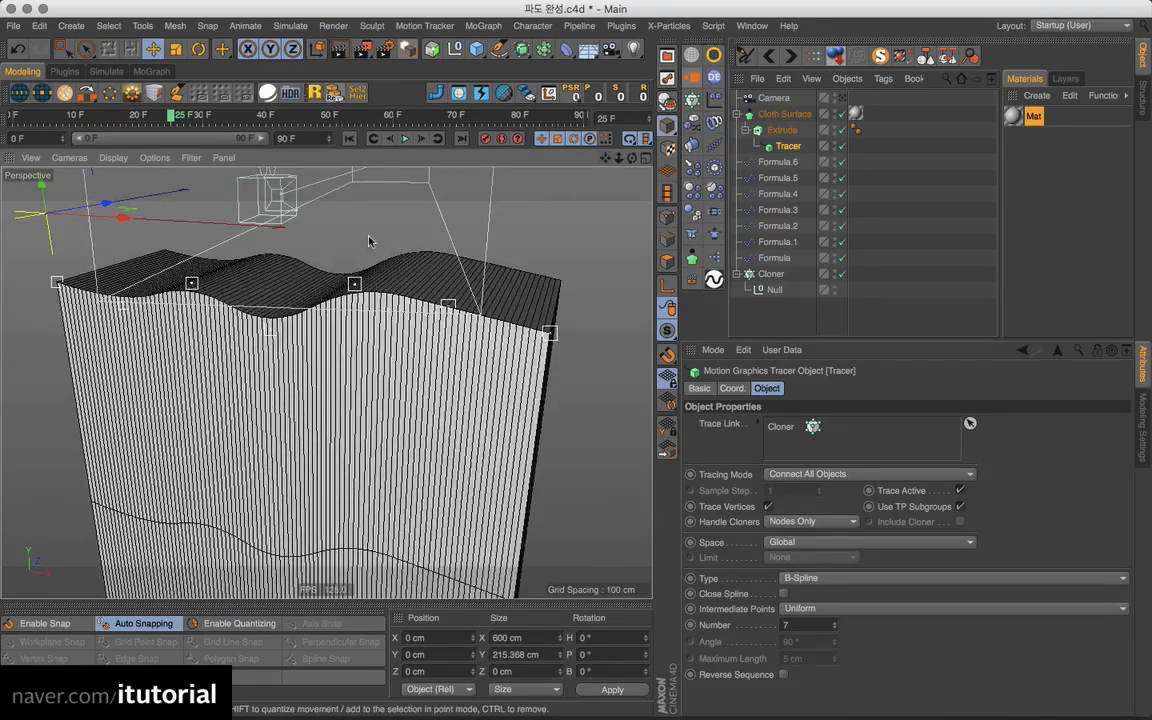
left_click_drag(369, 241, 329, 221, "alt")
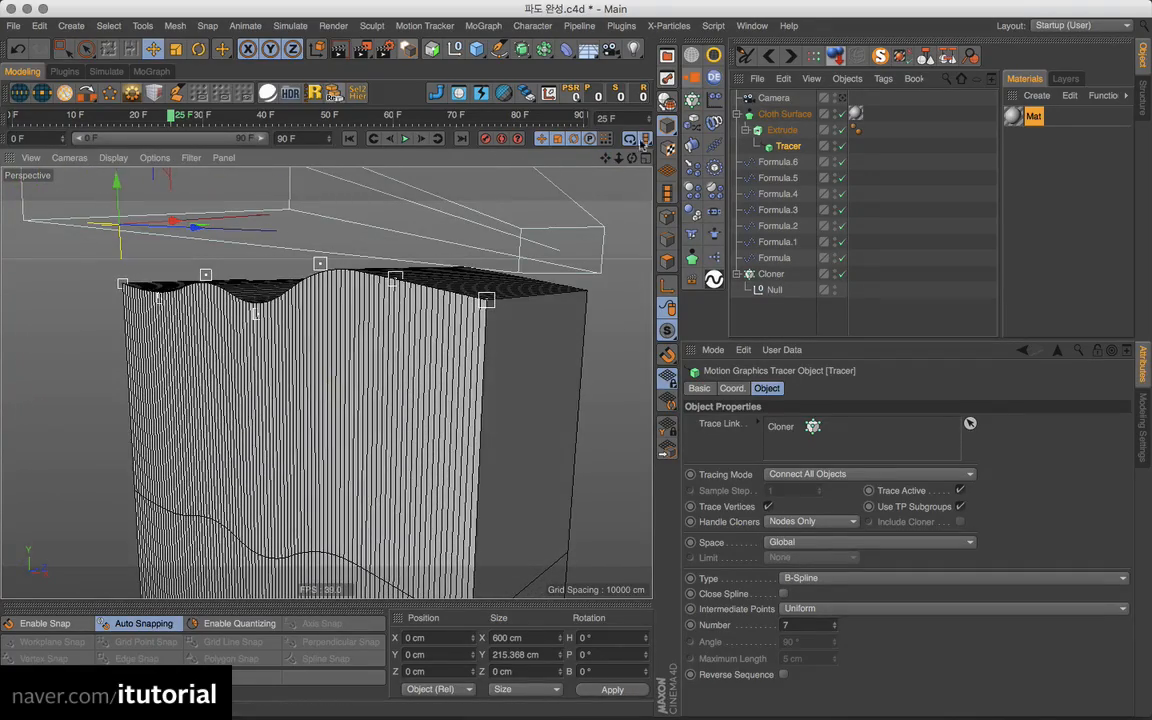
left_click(350, 139)
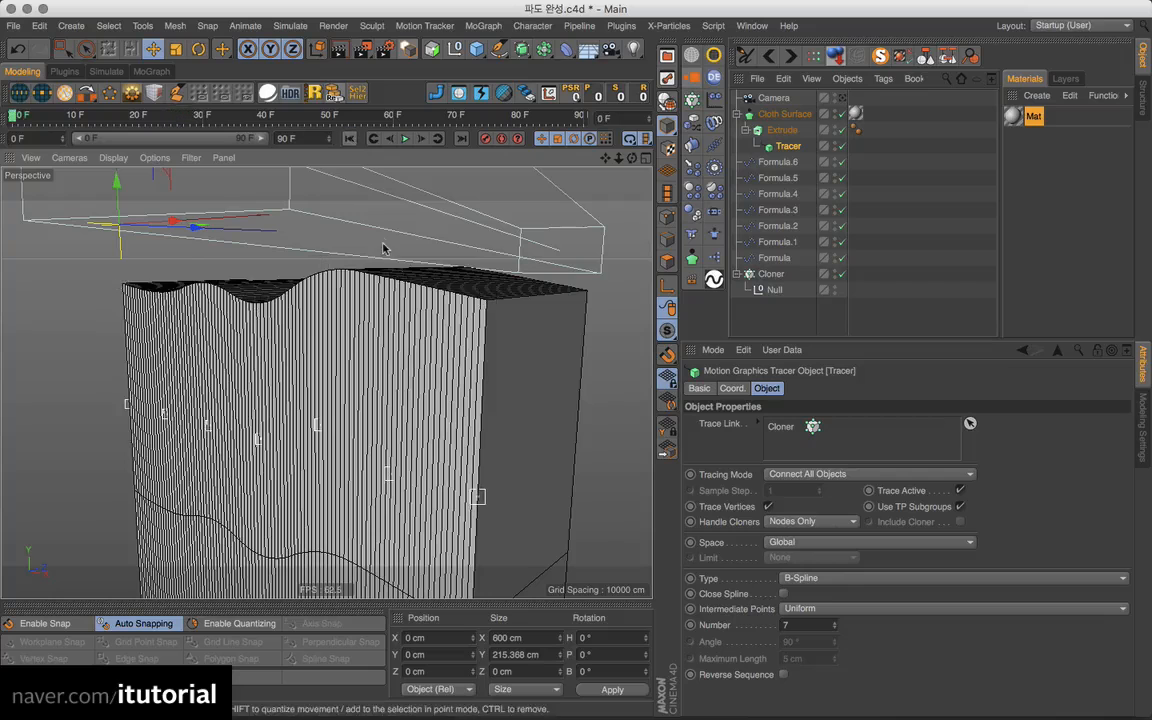
Frame the whole wave block, play its animation twice from the first frame and return to the start
scroll(384, 247, "down", 3)
middle_click_drag(378, 329, 380, 289, "alt")
scroll(380, 289, "down", 3)
left_click_drag(366, 328, 388, 351, "alt")
middle_click_drag(391, 339, 404, 341, "alt")
left_click_drag(437, 415, 394, 385, "alt")
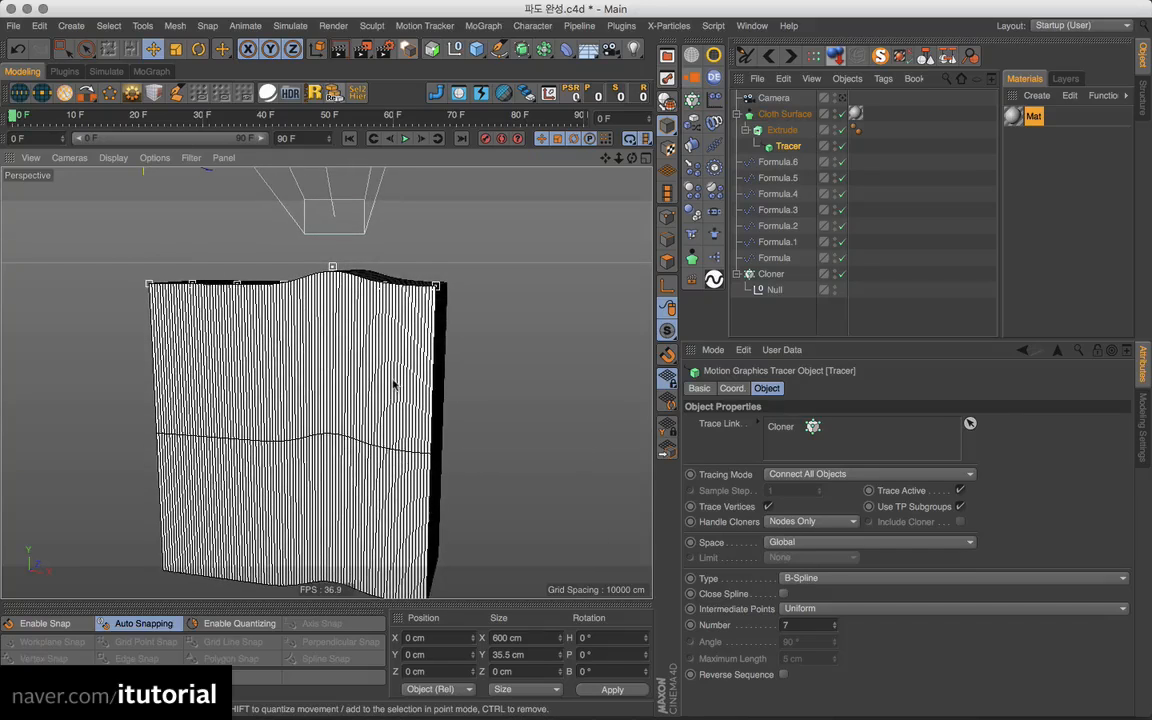
left_click(405, 138)
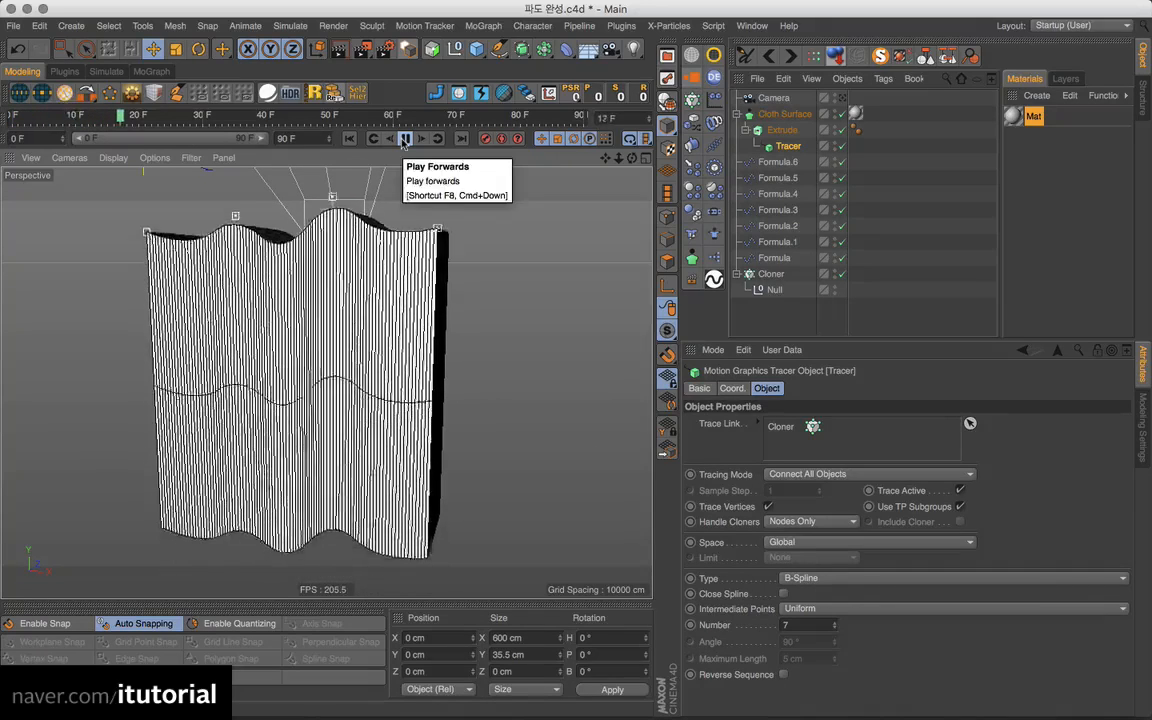
left_click(404, 141)
left_click(351, 140)
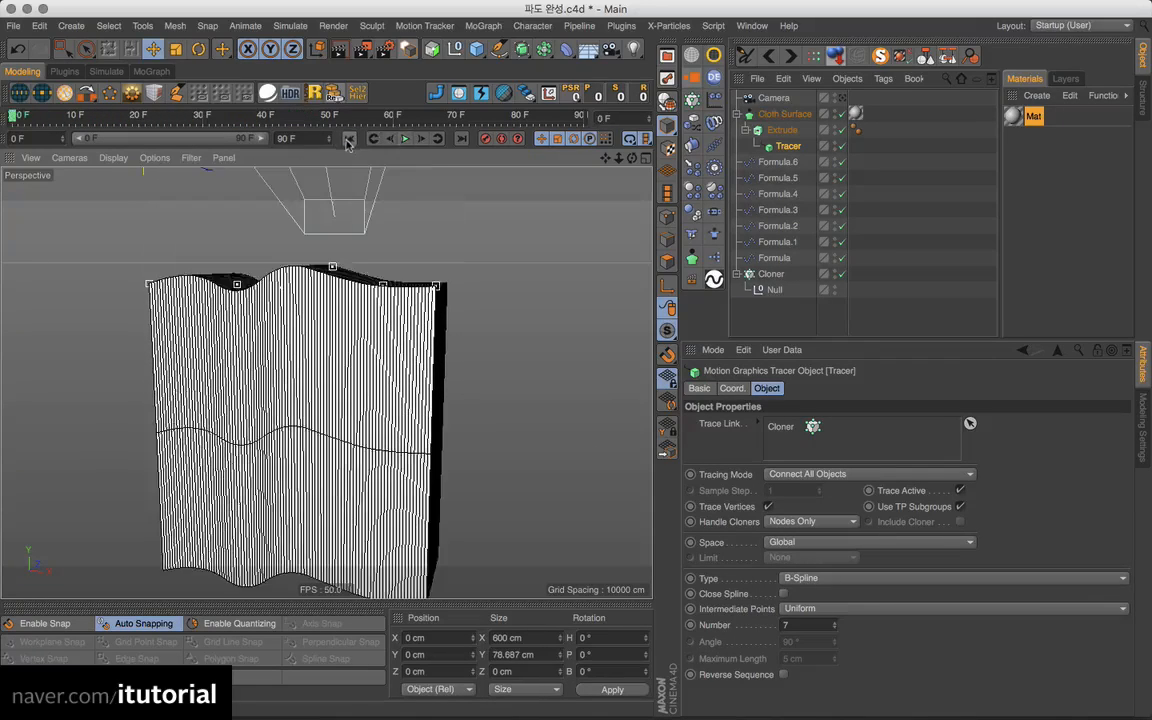
left_click(405, 138)
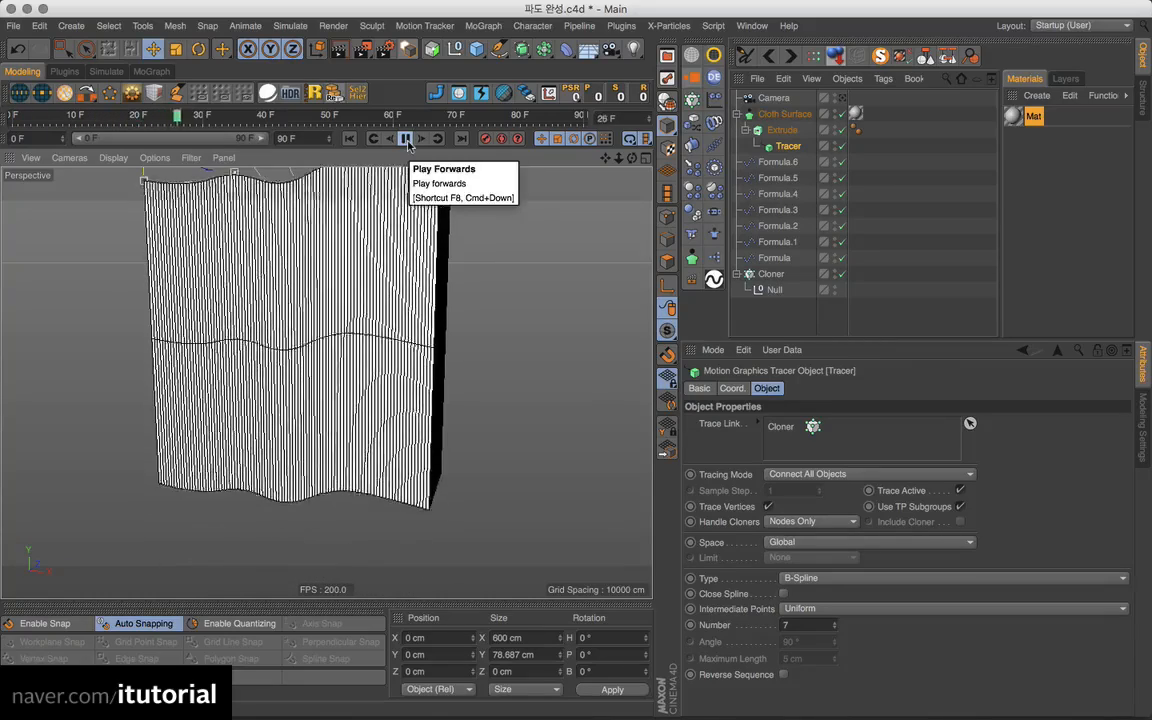
left_click(405, 138)
left_click(350, 139)
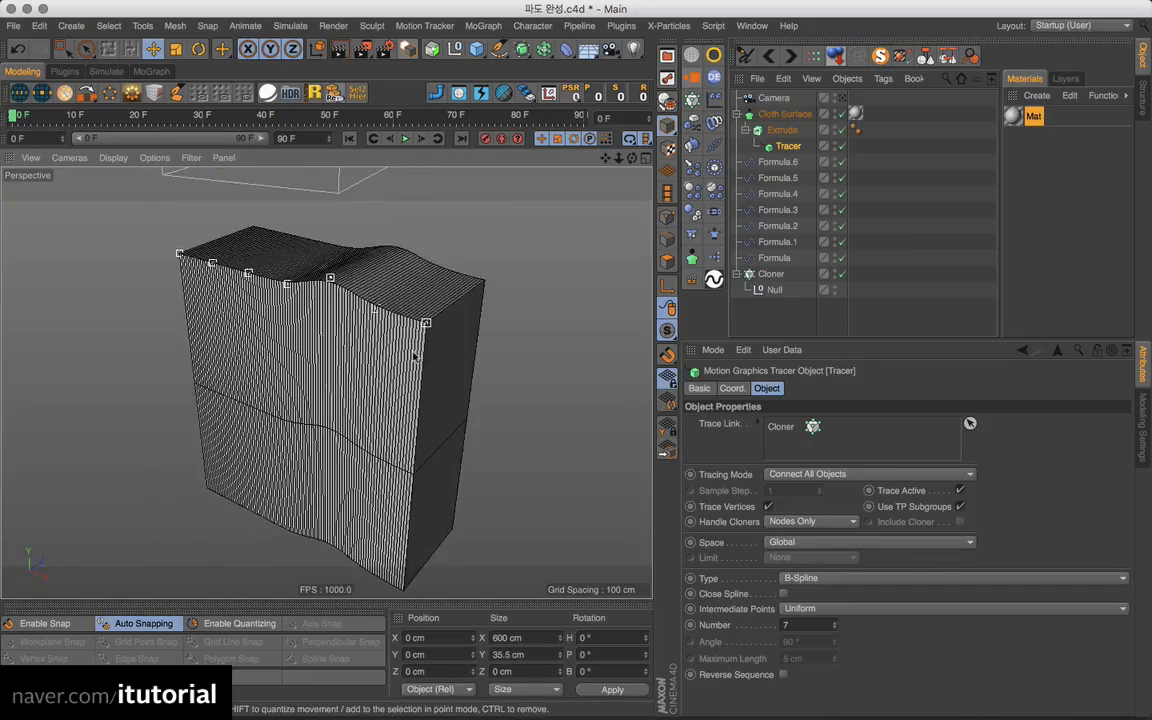
Select the Cloth Surface and collapse the Cloth Surface and Cloner hierarchies in the object list
left_click_drag(467, 205, 506, 213, "alt")
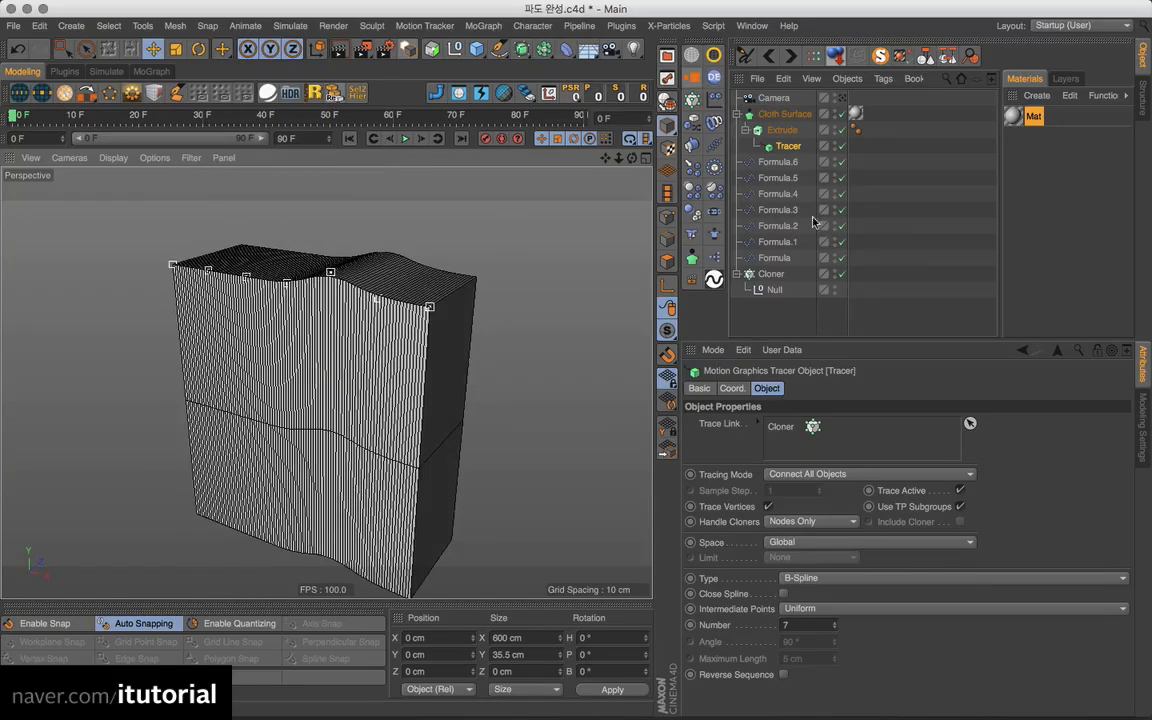
left_click(772, 115)
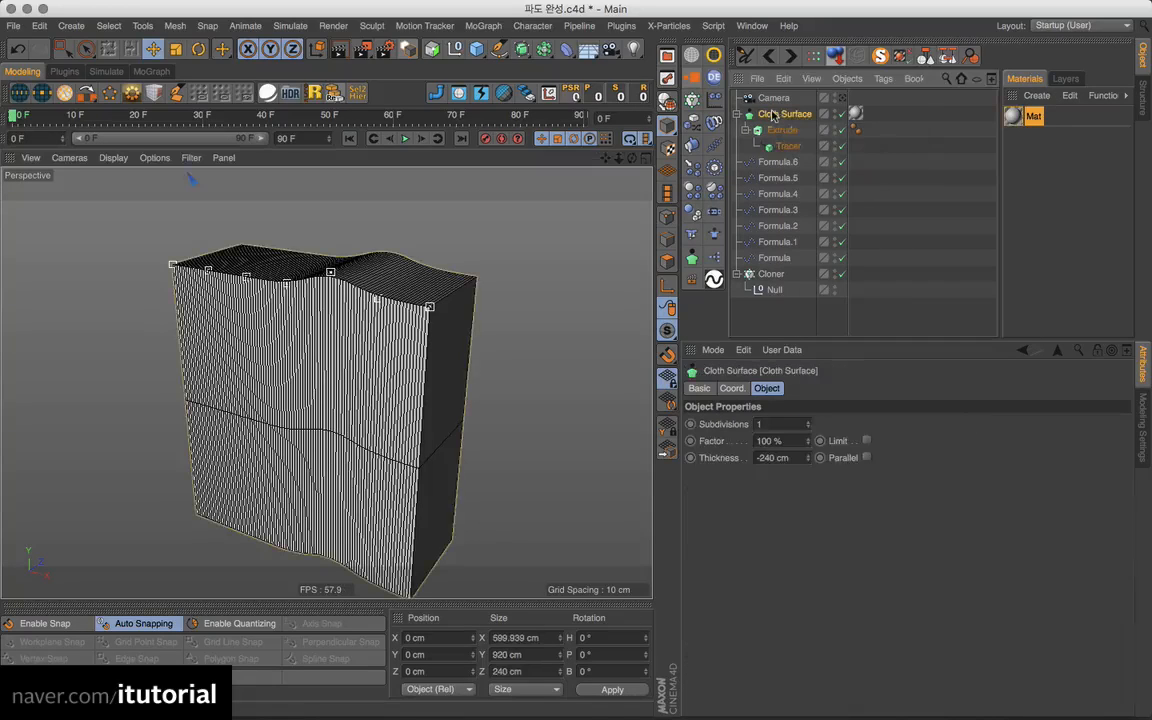
left_click(842, 114)
left_click(842, 114)
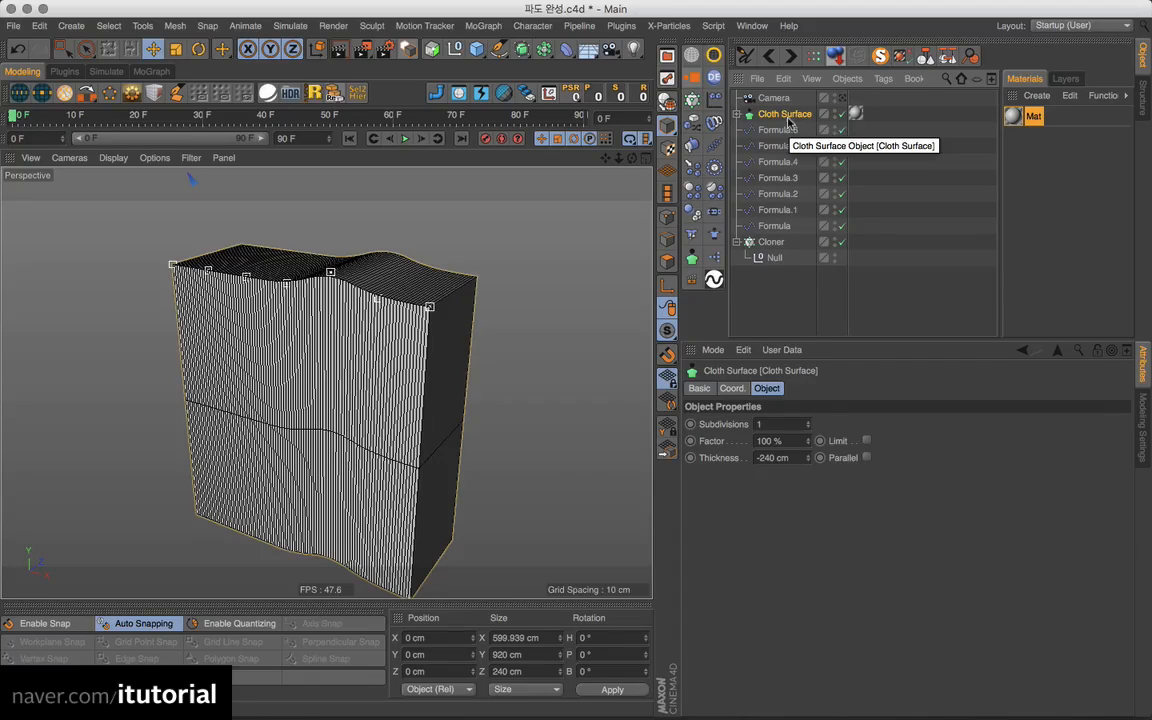
left_click(737, 242)
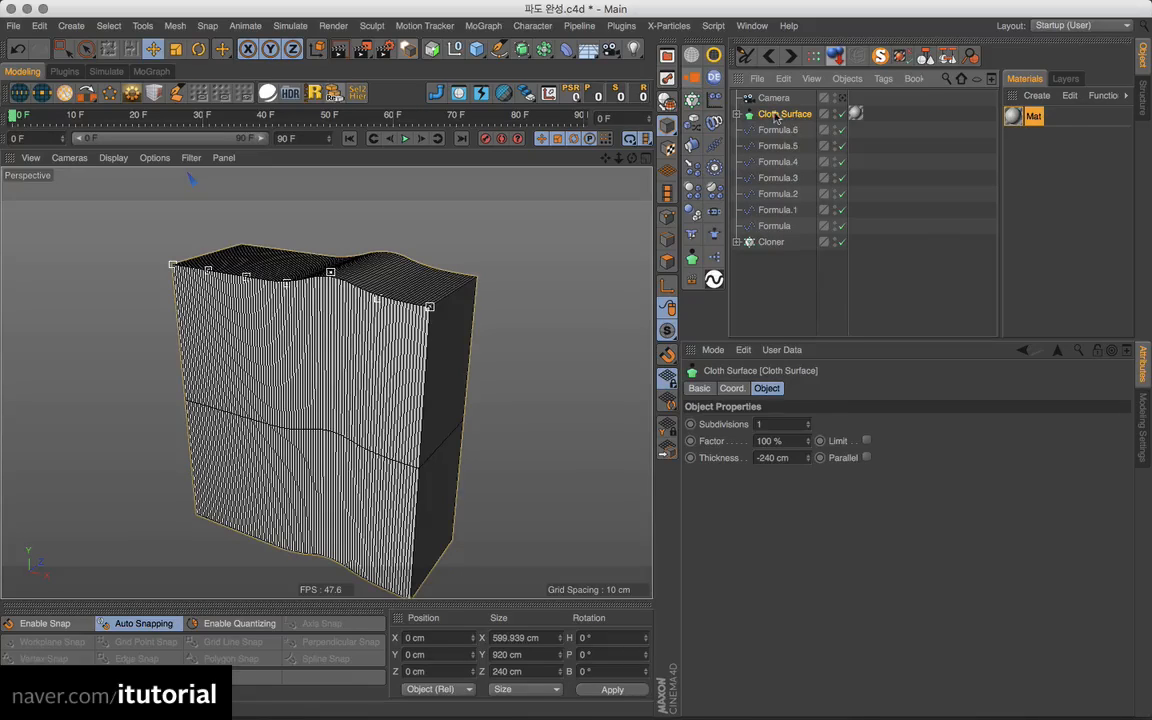
Duplicate the Cloth Surface below the Cloner, make the copy editable and expand its hierarchy
left_click_drag(775, 116, 781, 310, "ctrl")
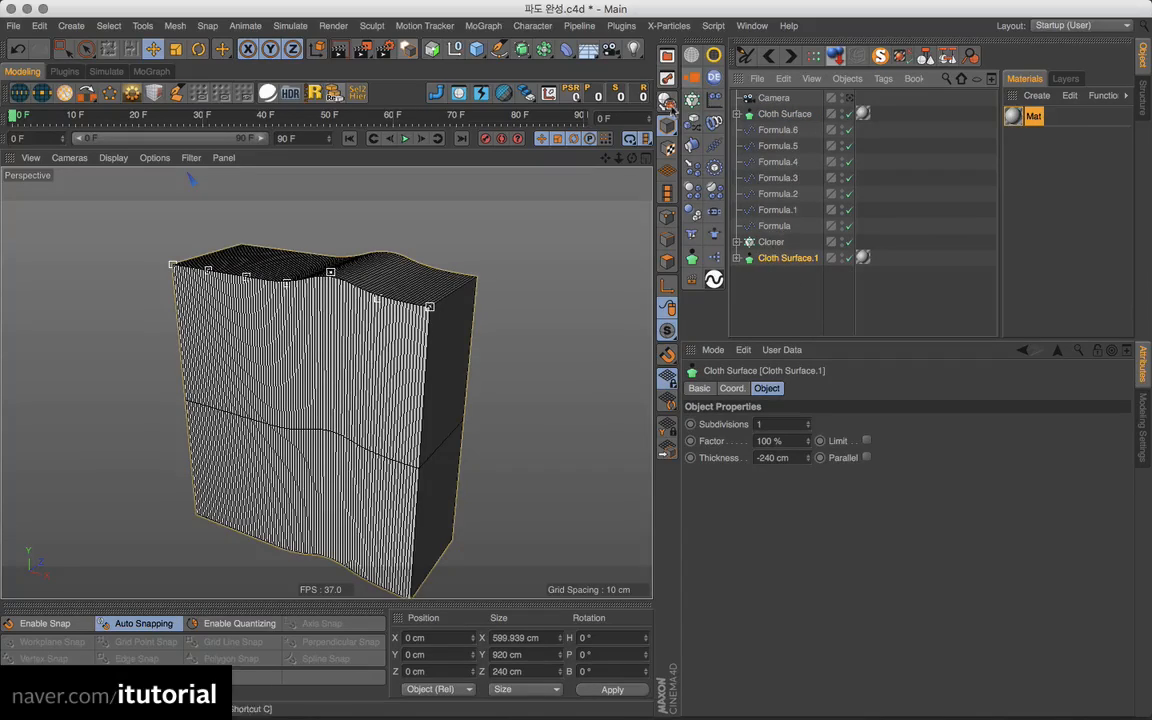
key("c")
left_click(737, 258)
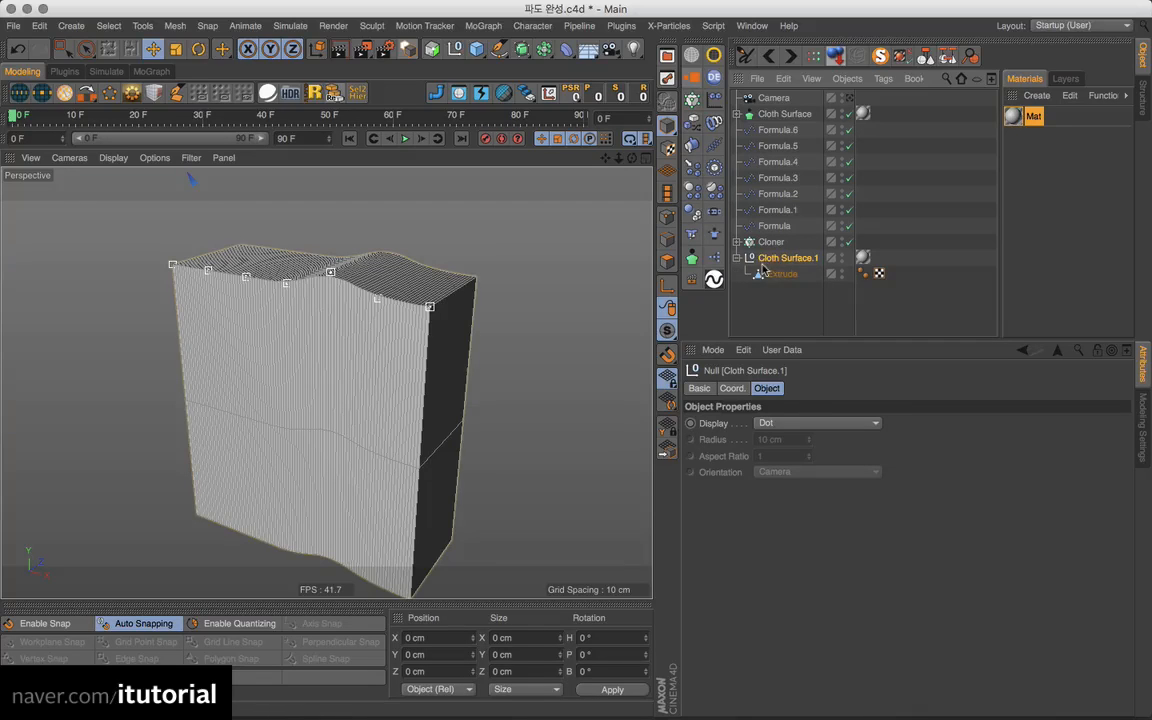
Move the Extrude polygon object out of the converted Cloth Surface null and delete the empty null
left_click_drag(771, 275, 777, 296)
left_click(769, 260)
key("Delete")
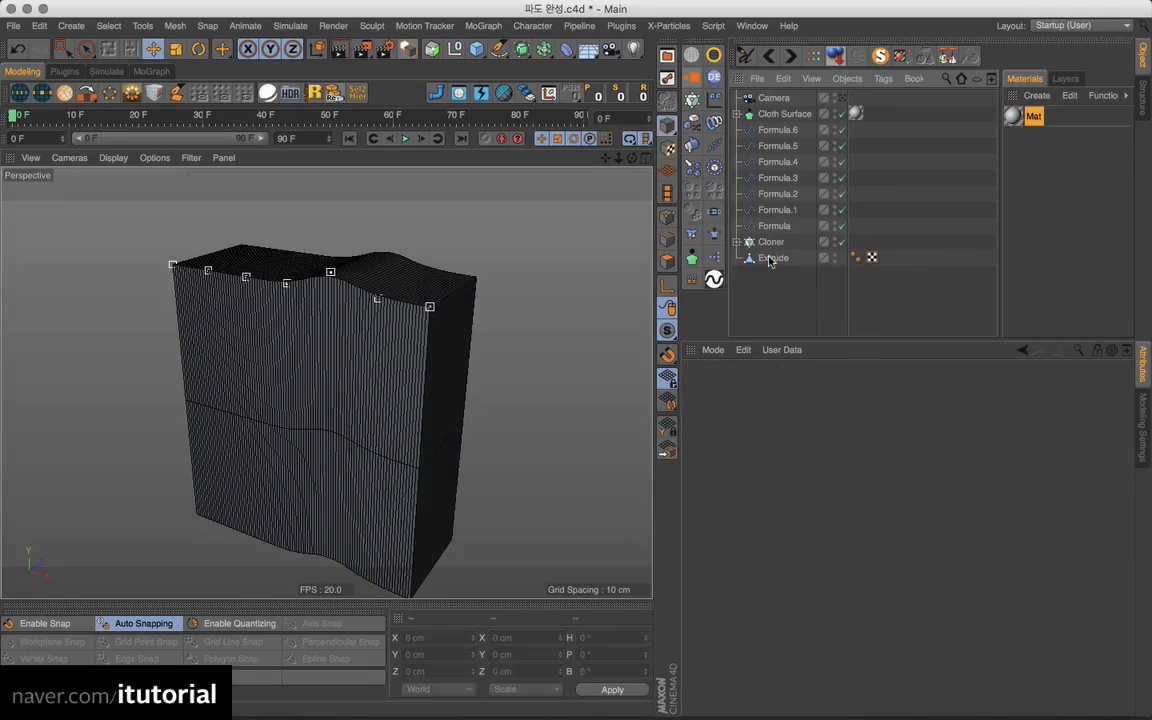
Select all points of the Extrude polygon object to check its point count, and deselect the object
left_click(771, 259)
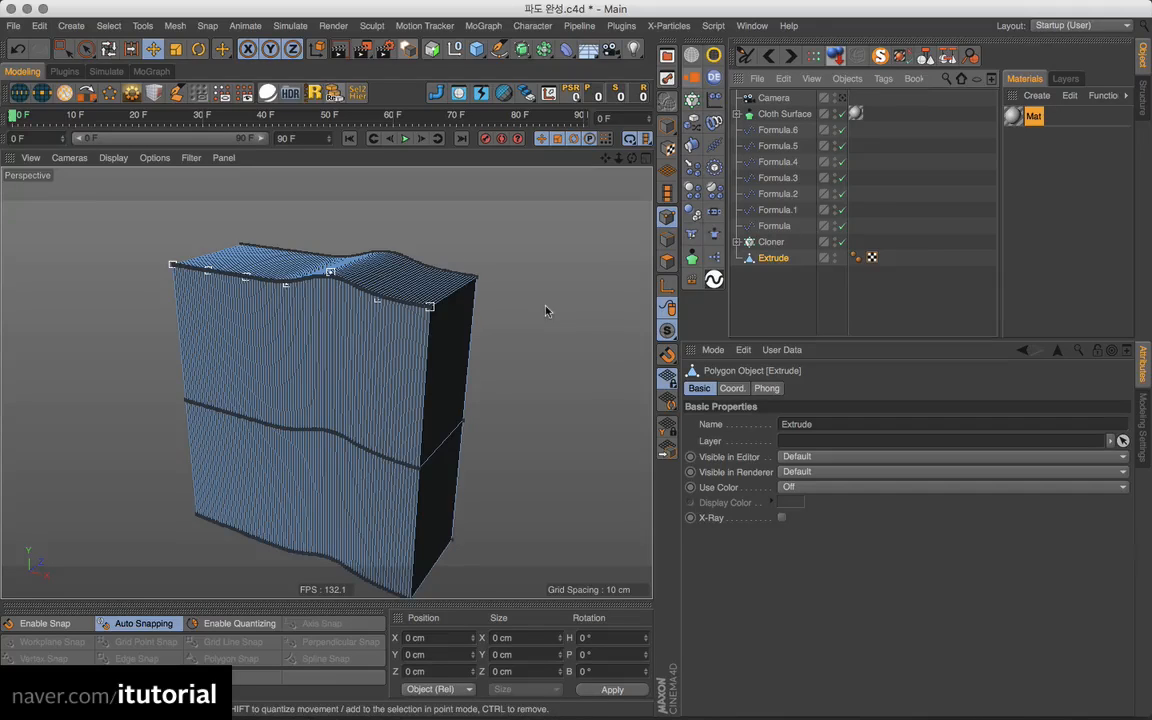
key("super+a")
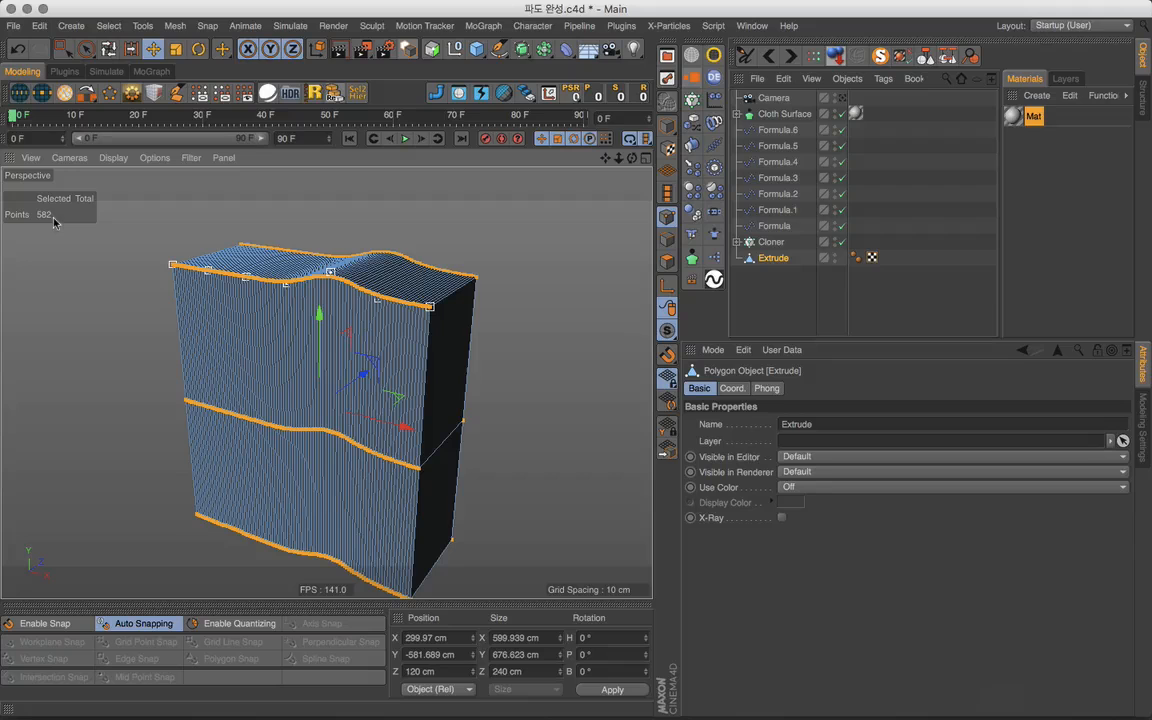
left_click(743, 280)
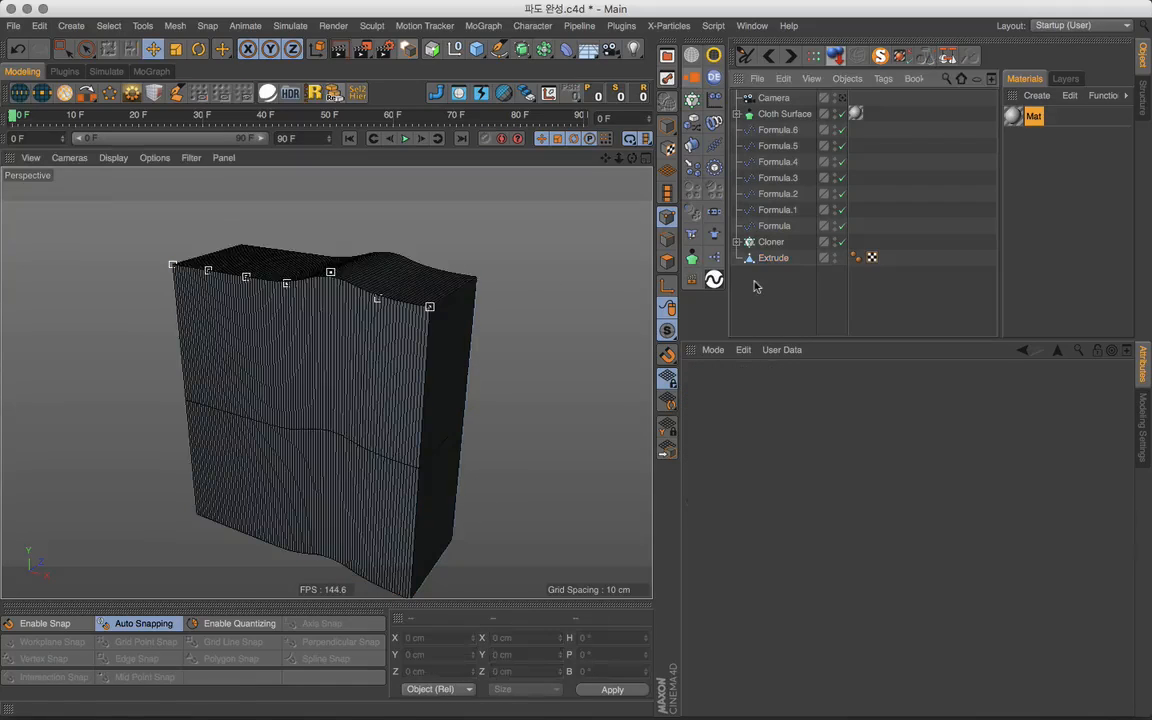
Expand the original Cloth Surface to review its Extrude and Tracer children, and collapse it again
left_click(784, 114)
left_click(737, 114)
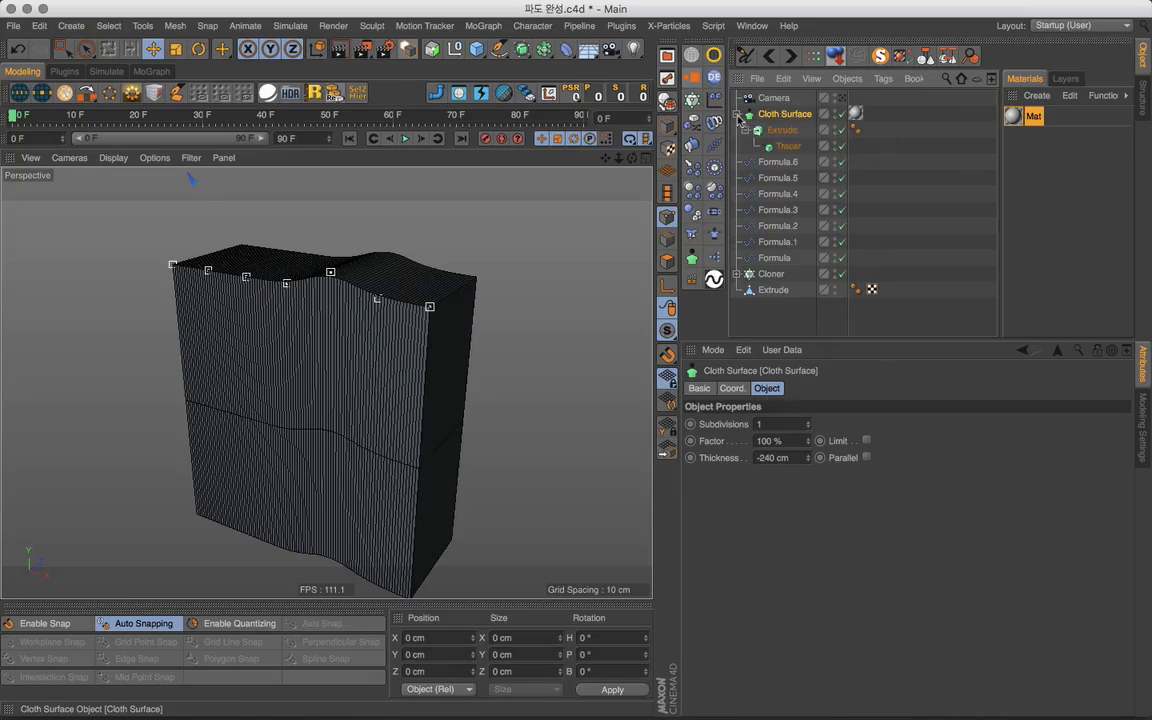
left_click(737, 114)
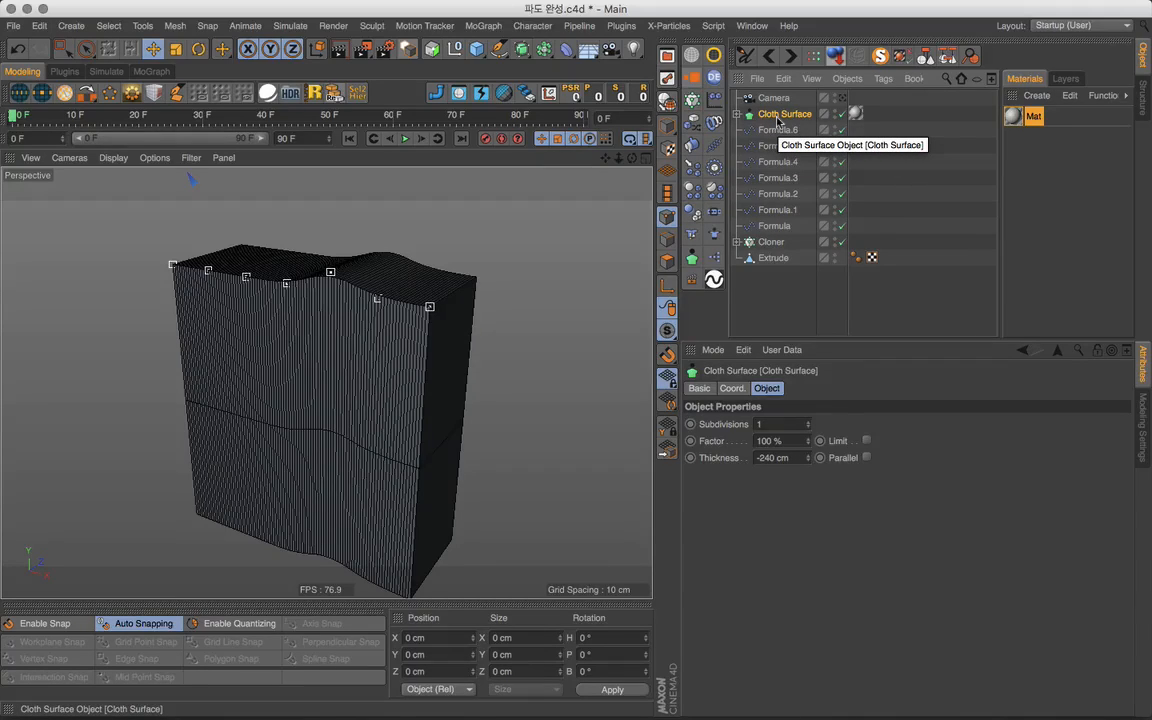
Group the Cloth Surface in a null and add a Correction deformer inside that null, above the Cloth Surface
key("alt+g")
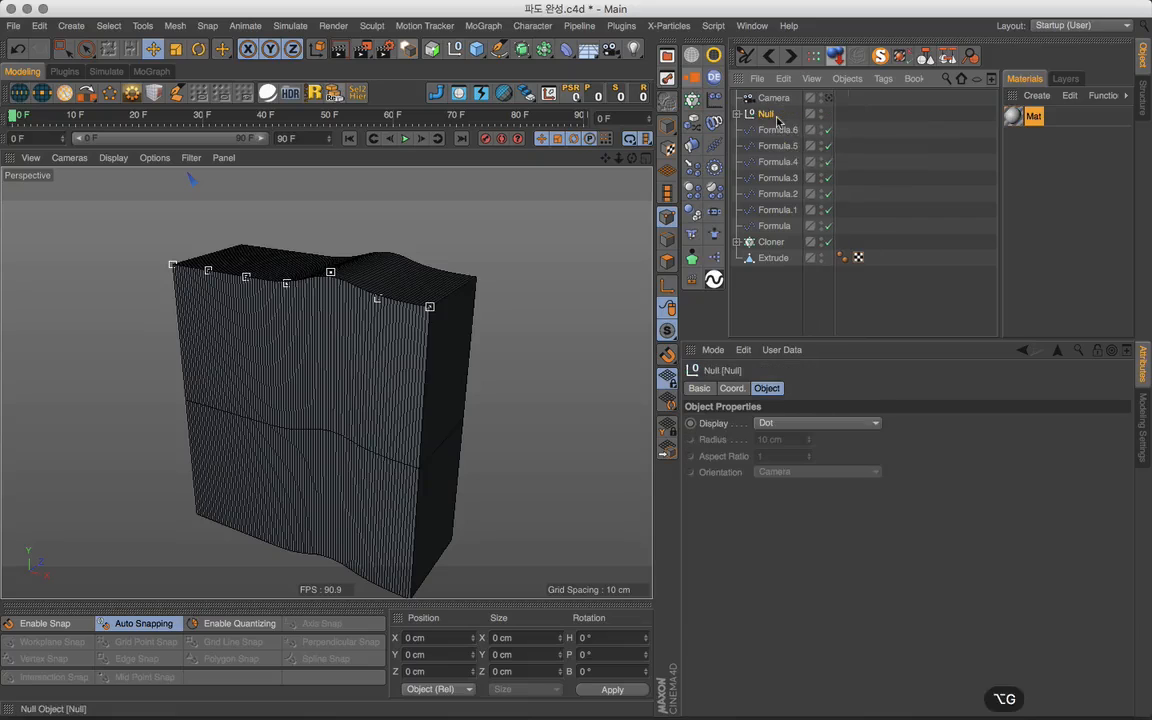
left_click(744, 114)
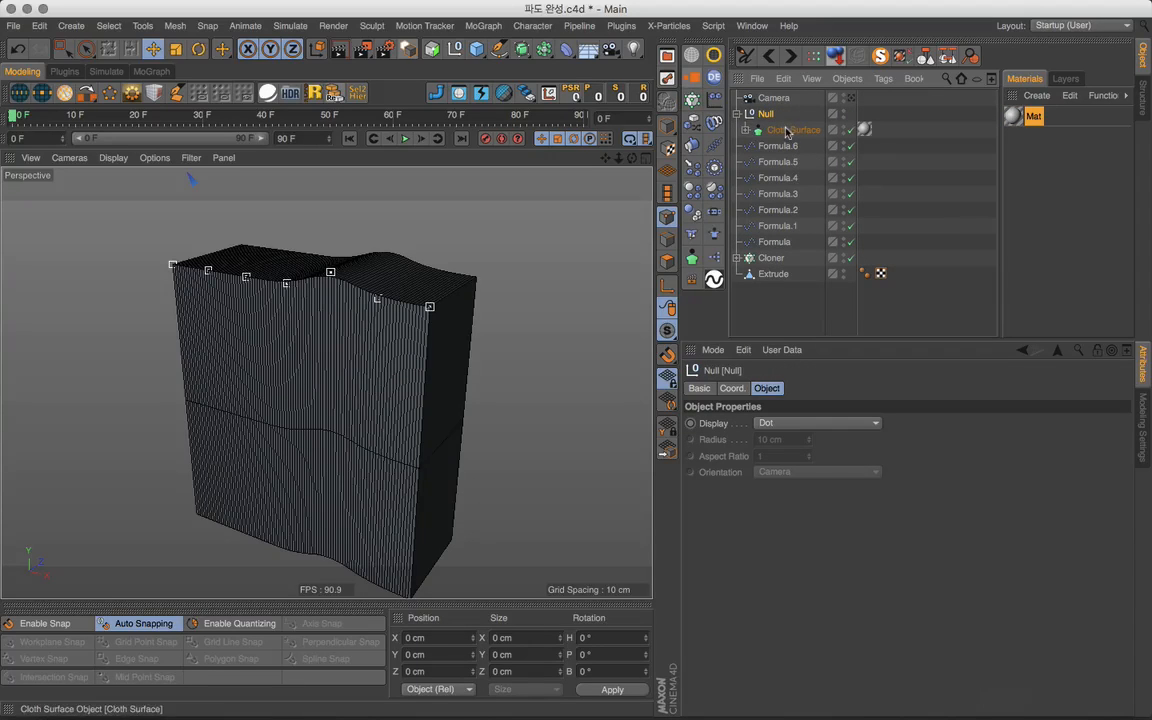
left_click(567, 51)
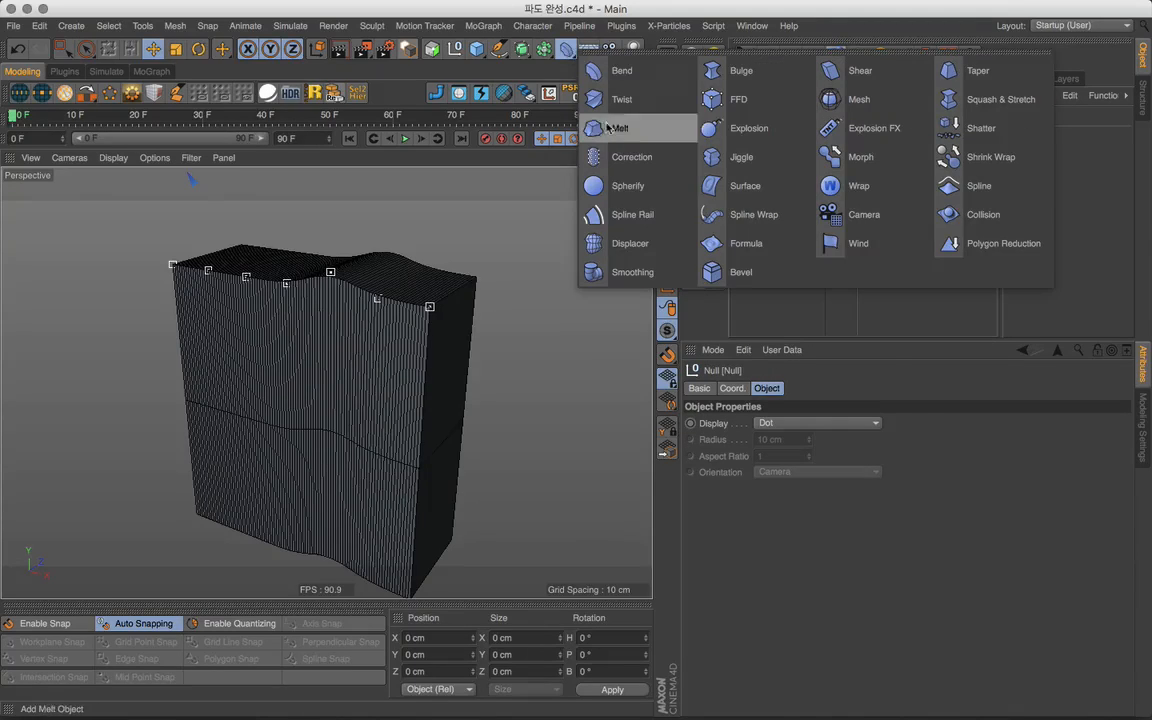
left_click(628, 157)
left_click_drag(783, 120, 780, 129)
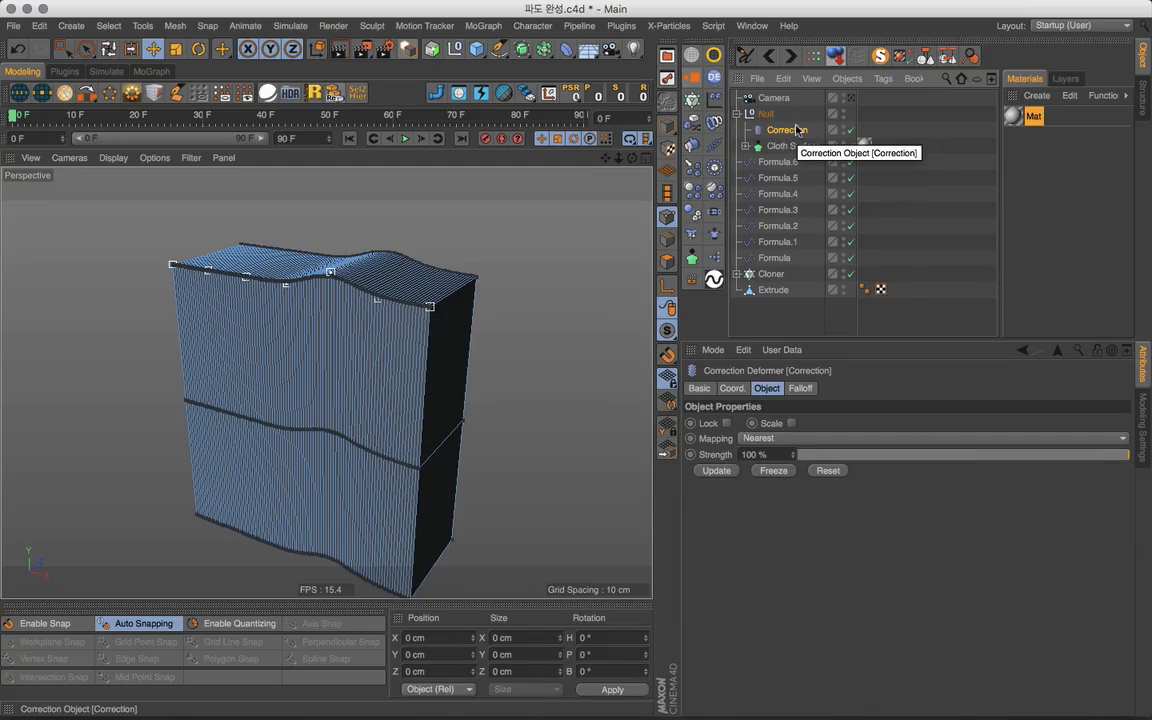
Select all points through the Correction deformer and compare its point count with the Extrude polygon object, clearing the object selection at the end
left_click(664, 218)
key("super+a")
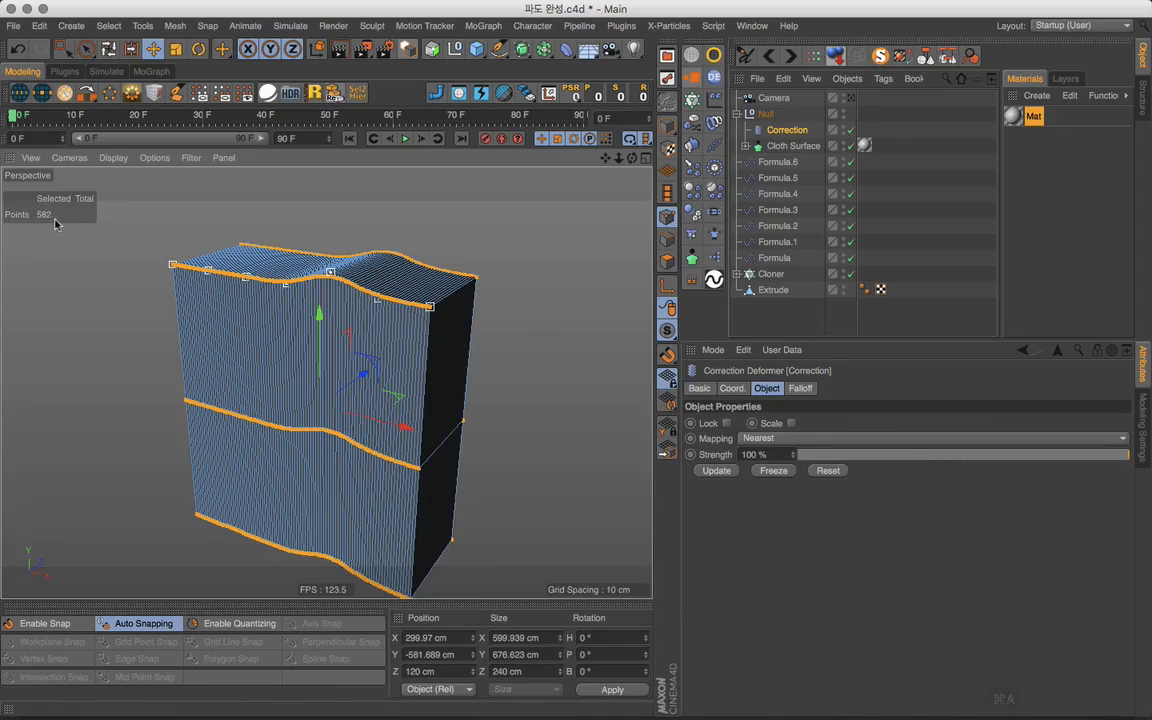
left_click(773, 290)
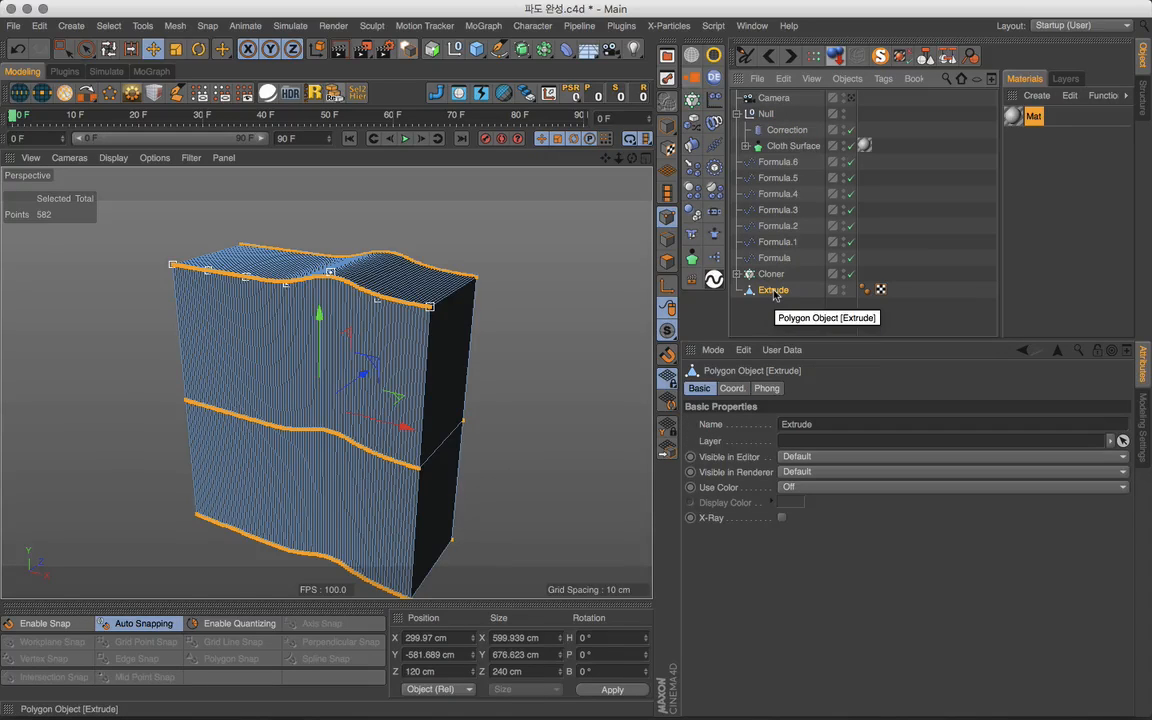
left_click(782, 132)
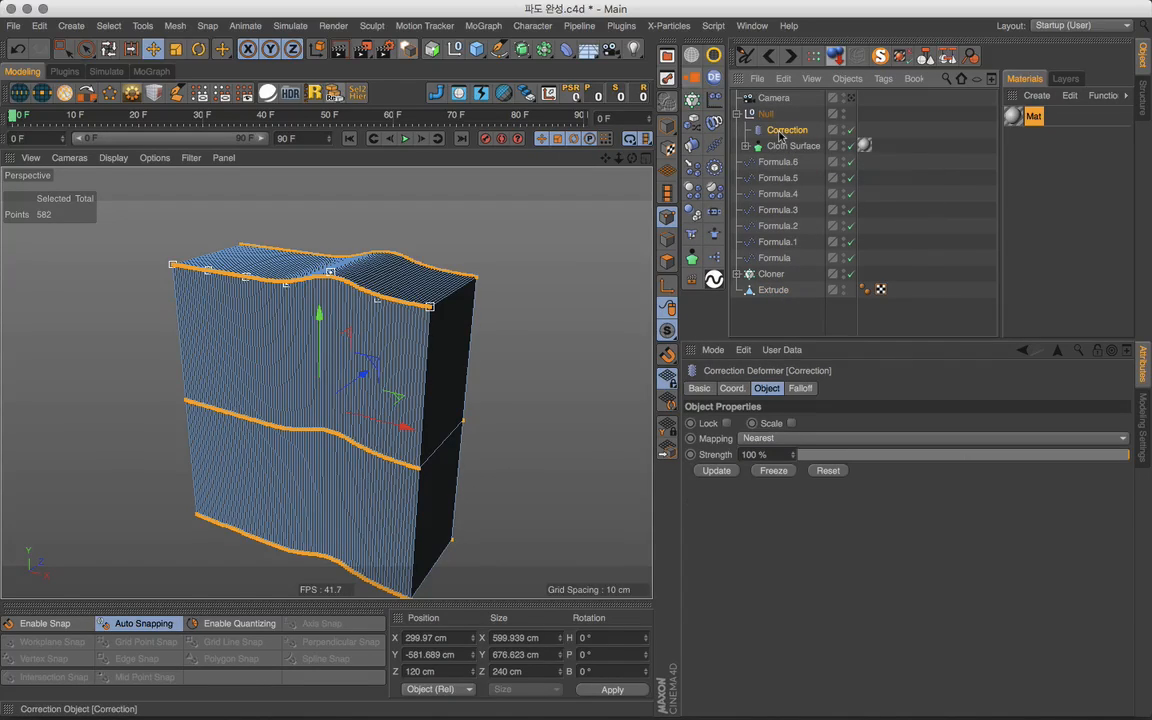
left_click(790, 328)
Add an XPresso tag to the Null and place the Correction deformer as a node in its graph
left_click(765, 114)
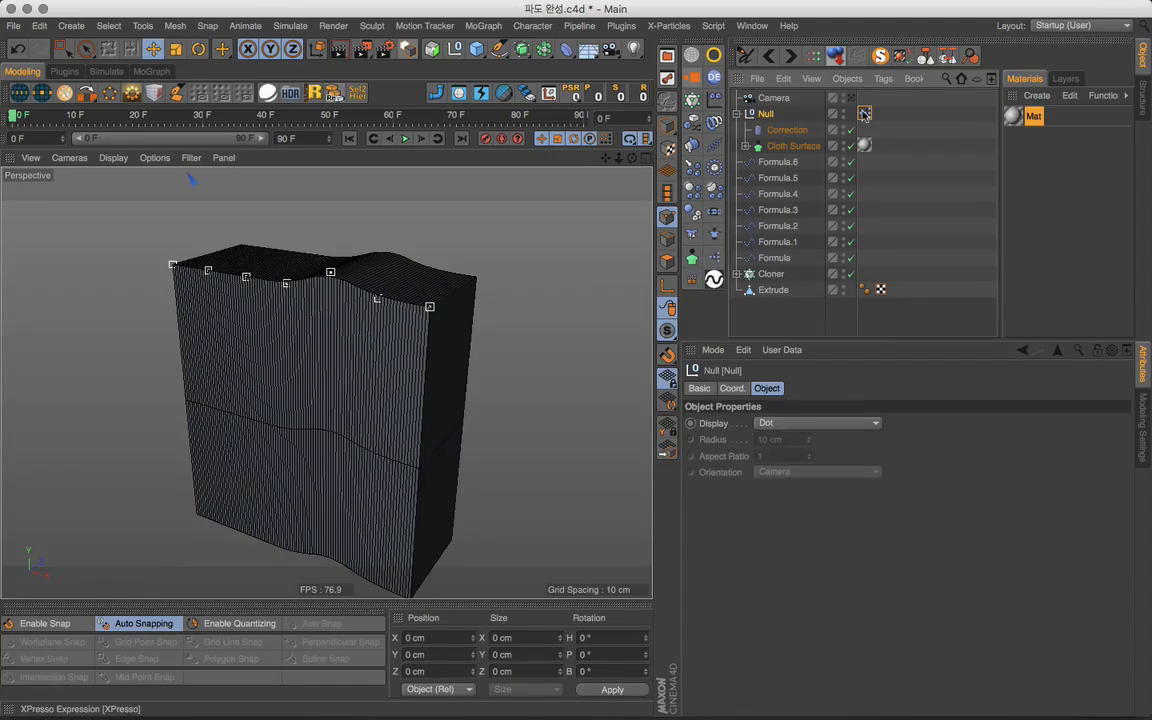
double_click(864, 114)
left_click_drag(600, 283, 351, 452)
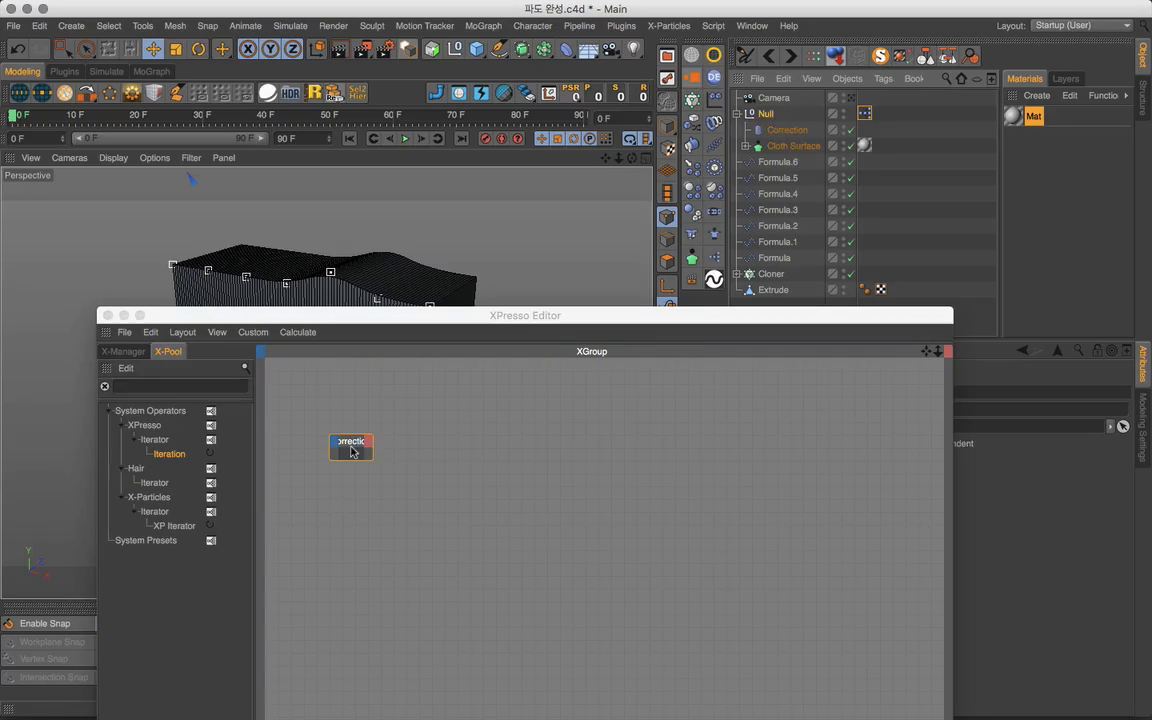
Add a Point node to the graph and connect the Correction node's Object output to its Object input
left_click(184, 390)
type("poo")
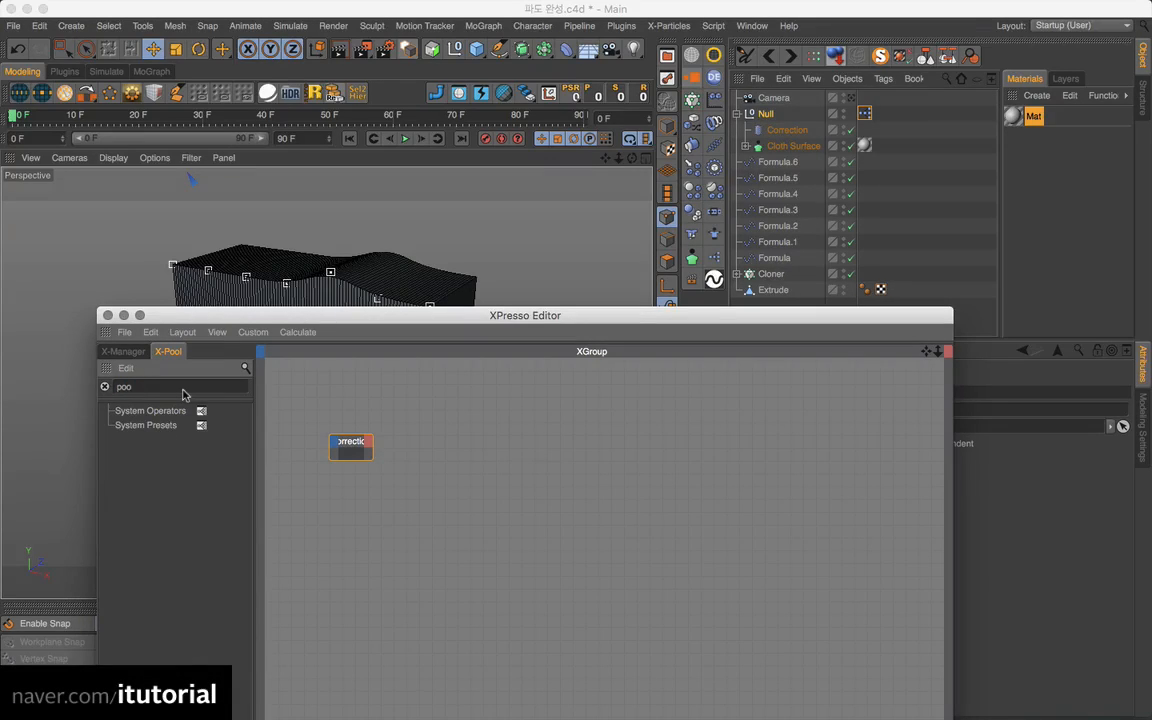
key("BackSpace")
type("int")
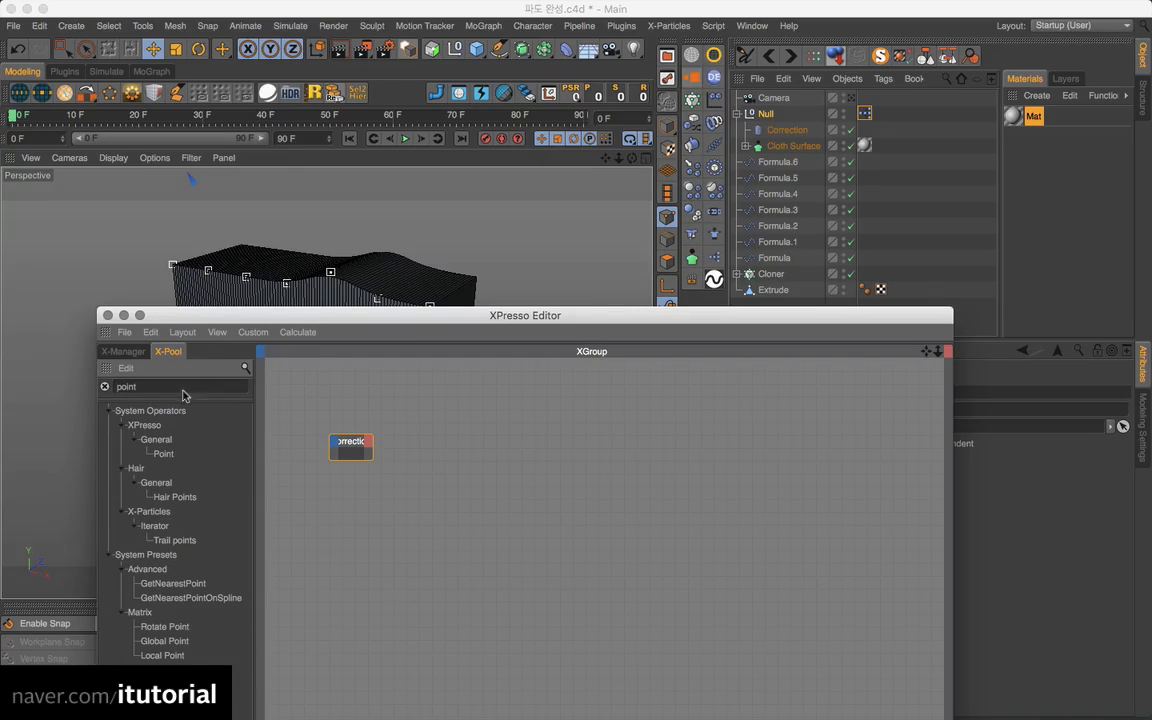
left_click_drag(164, 454, 515, 471)
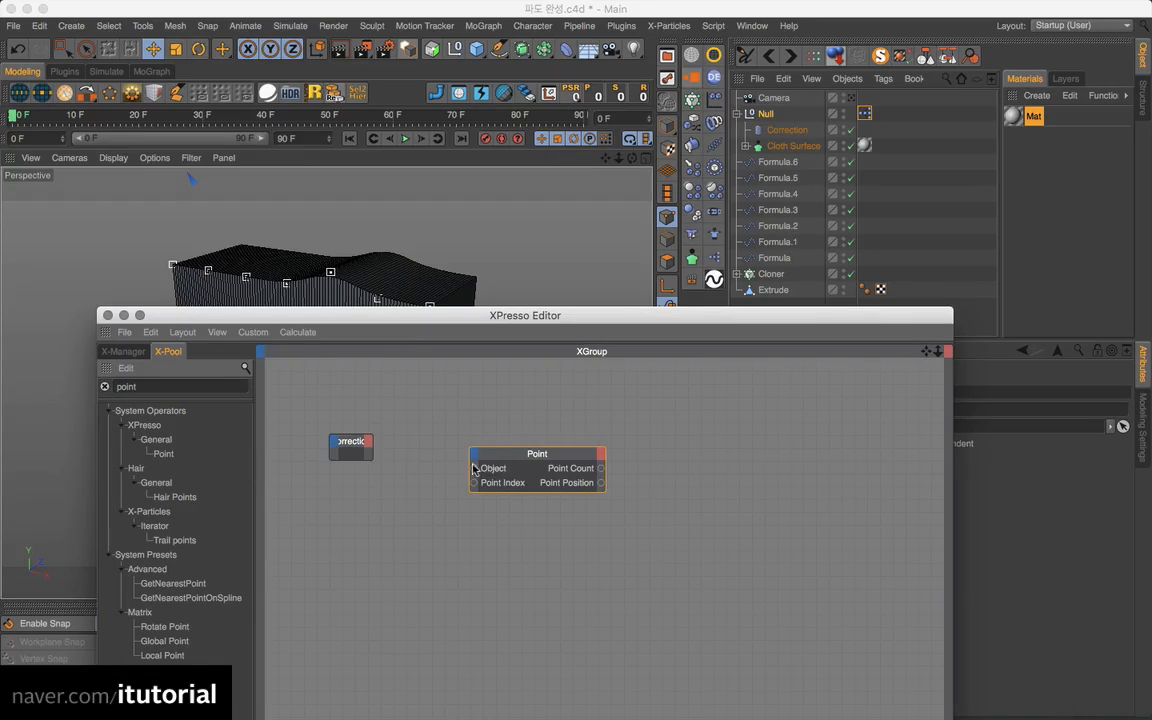
left_click_drag(369, 447, 370, 447)
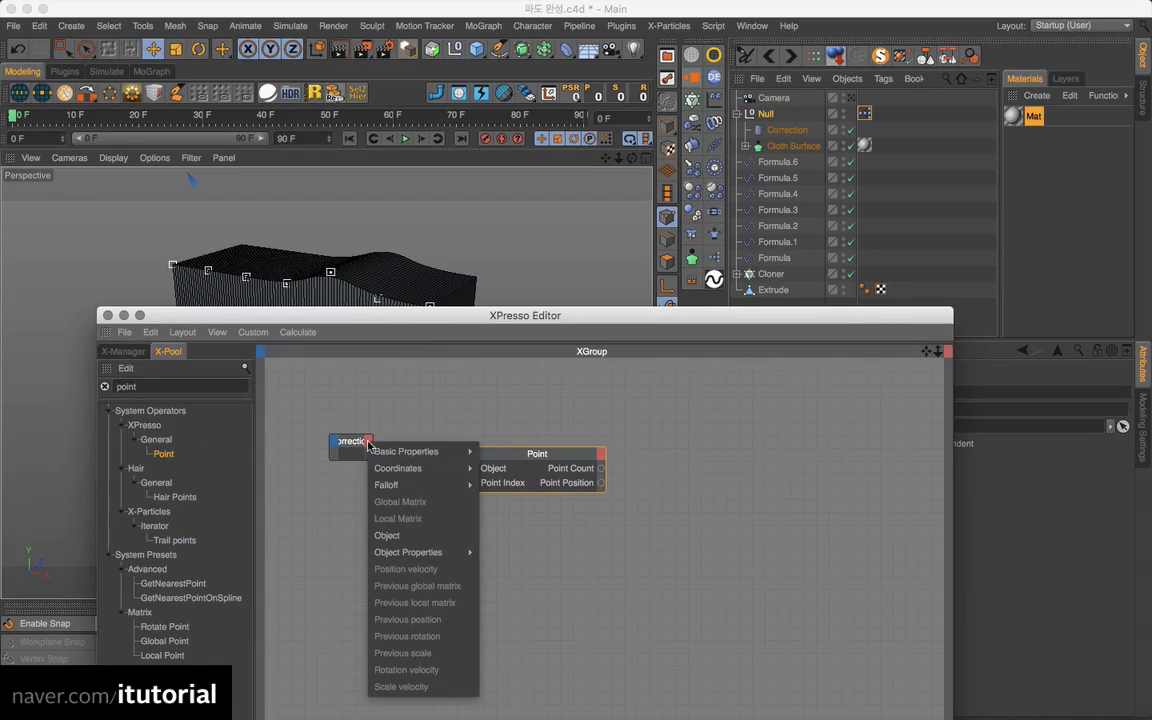
left_click(405, 533)
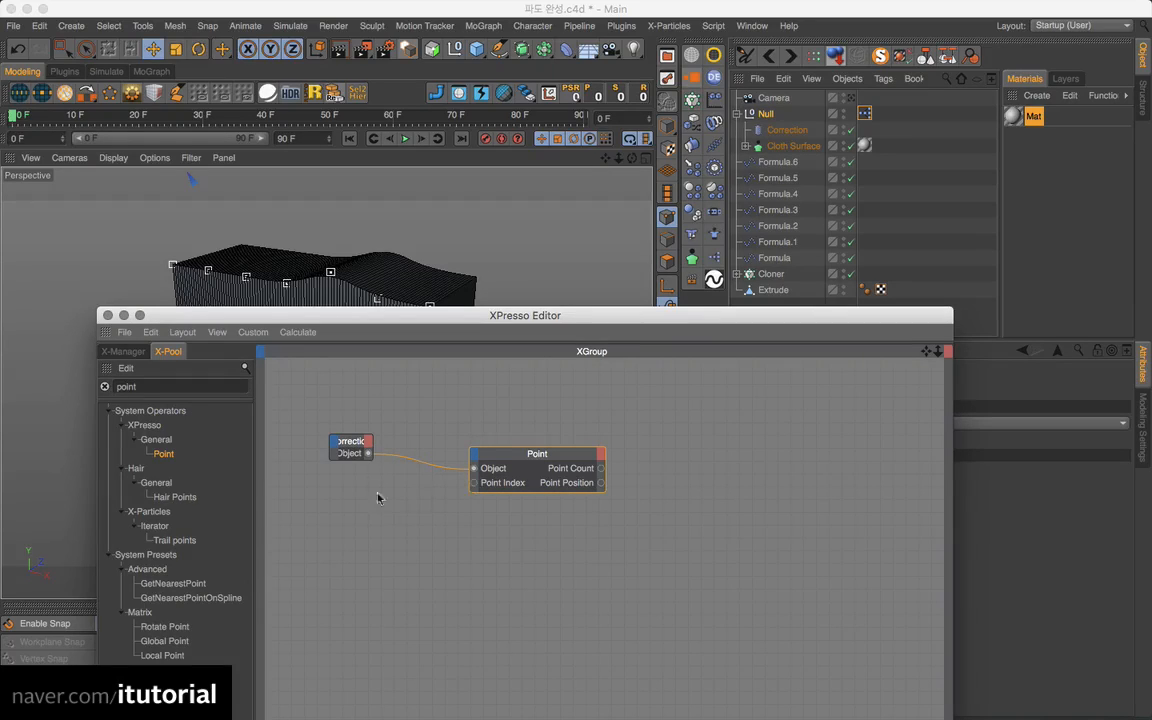
Check the Correction deformer's point count and add an Iteration node below the Correction node
left_click(787, 131)
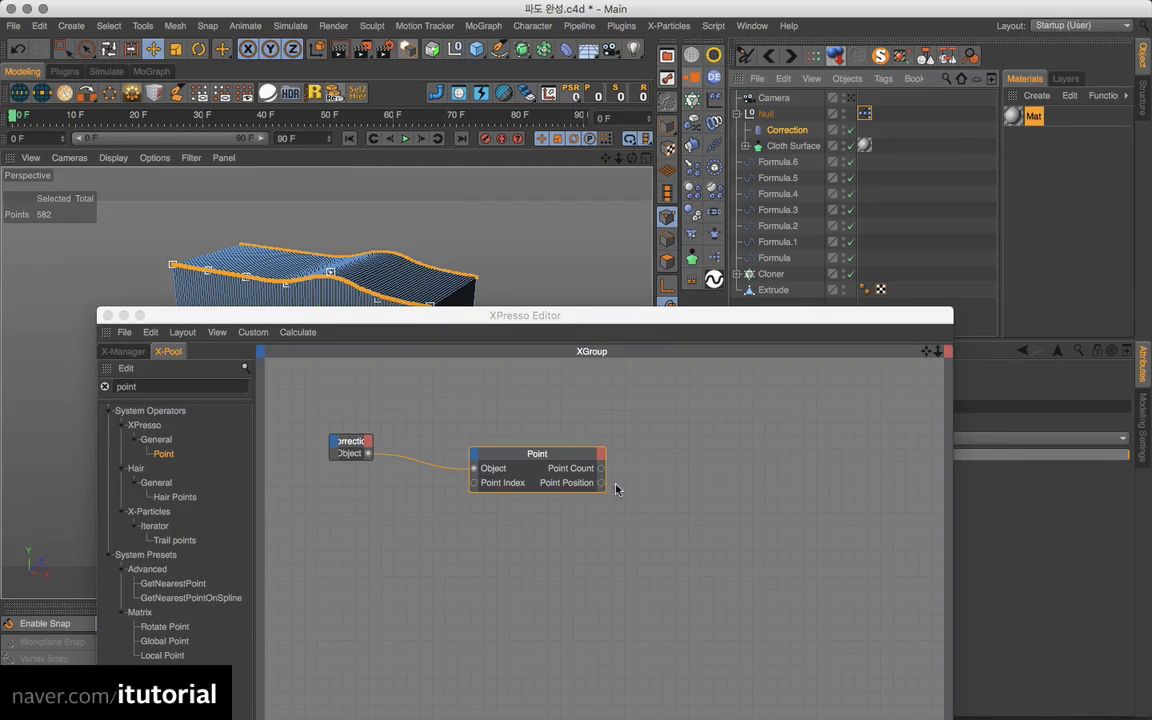
left_click(168, 386)
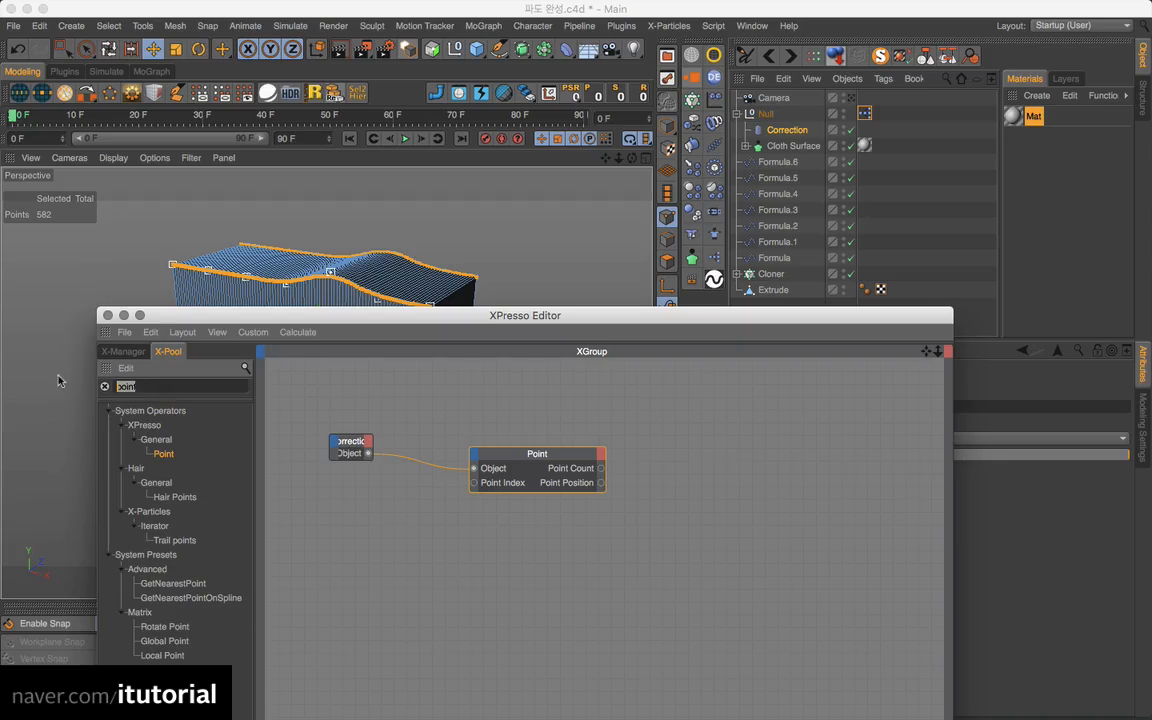
type("iter")
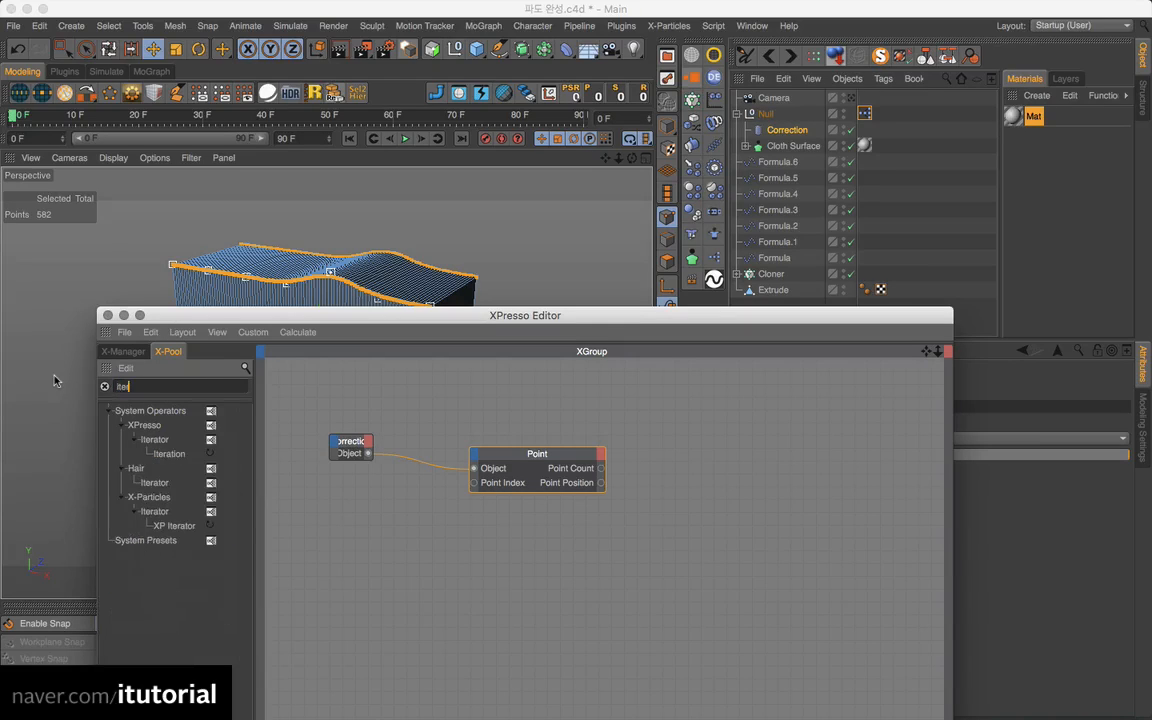
left_click_drag(169, 454, 371, 593)
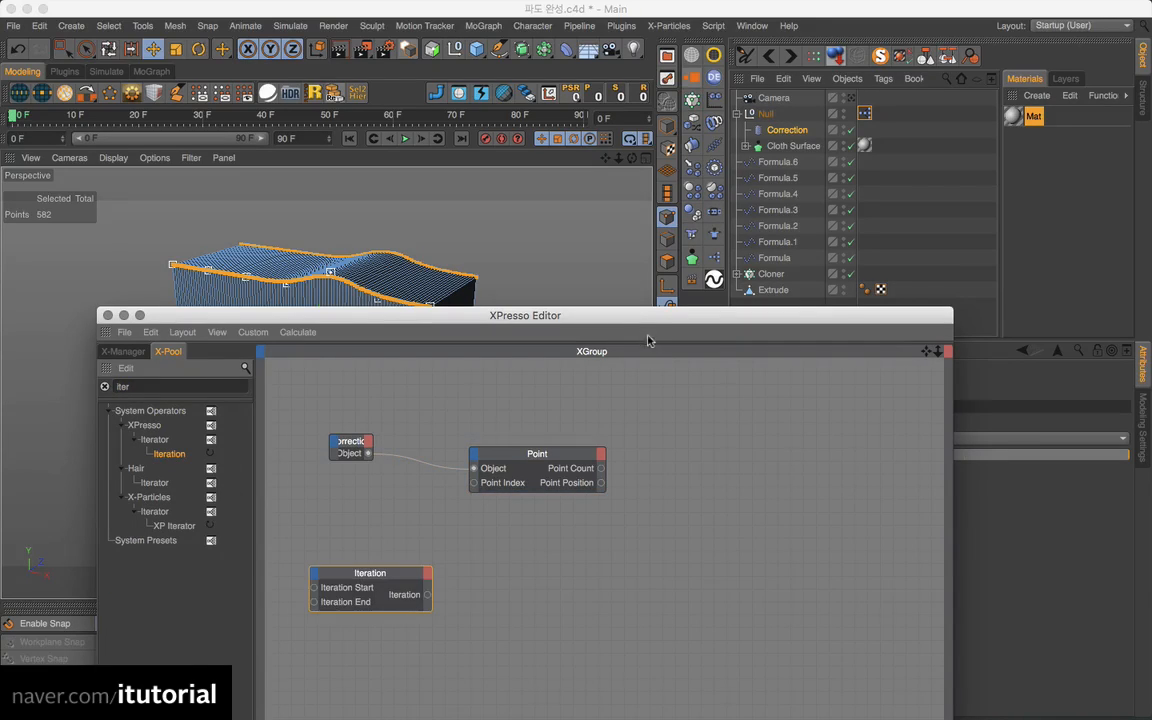
Set the Iteration node's Iteration End to 581
left_click_drag(646, 324, 341, 316)
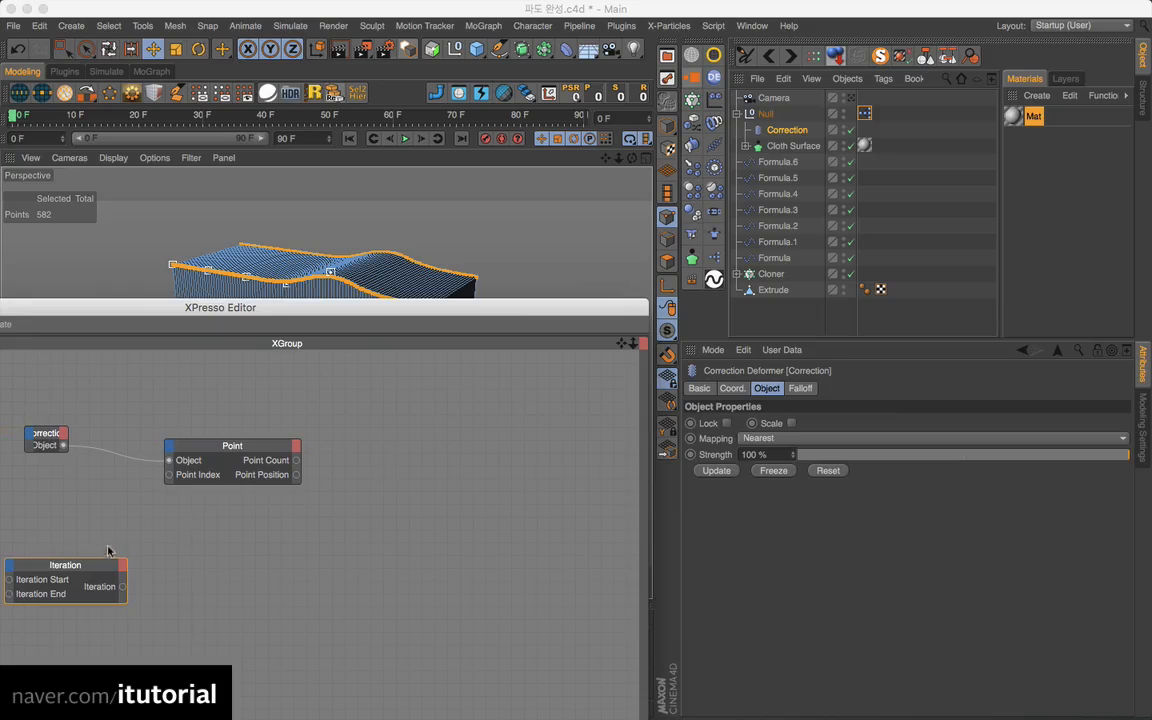
left_click(84, 568)
left_click(772, 474)
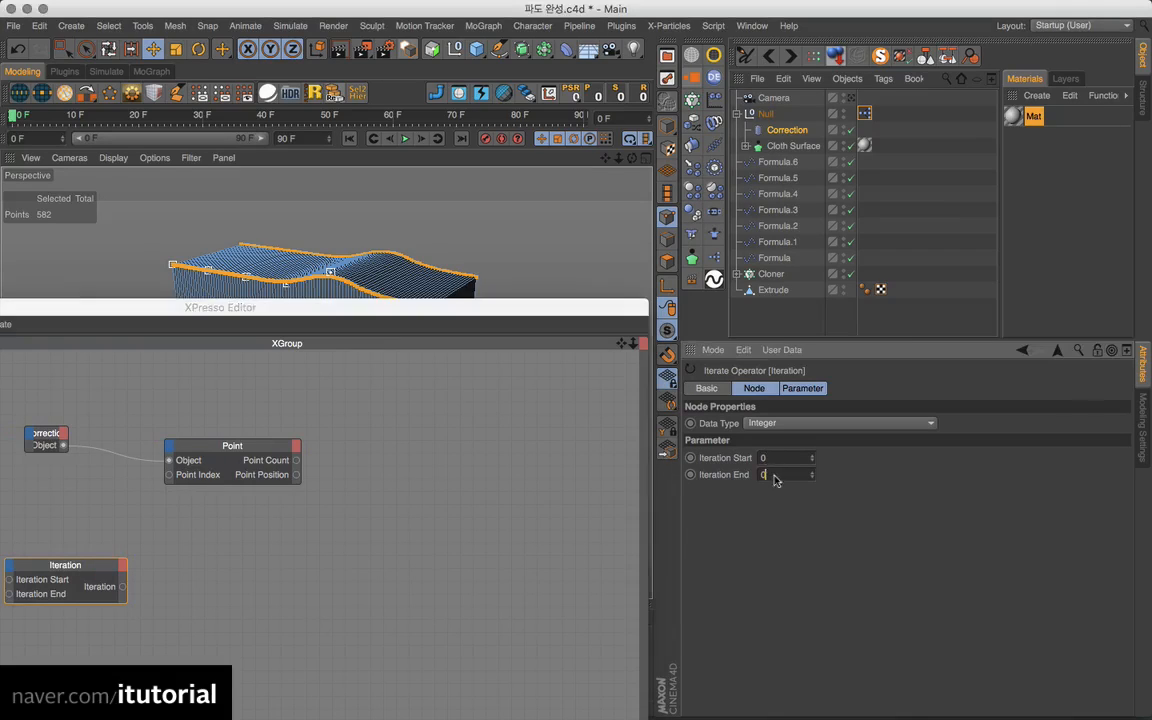
type("2")
key("BackSpace")
type("581")
key("Return")
Connect the Iteration output to the Point node's Point Index input and arrange the nodes closer together
left_click_drag(506, 307, 802, 254)
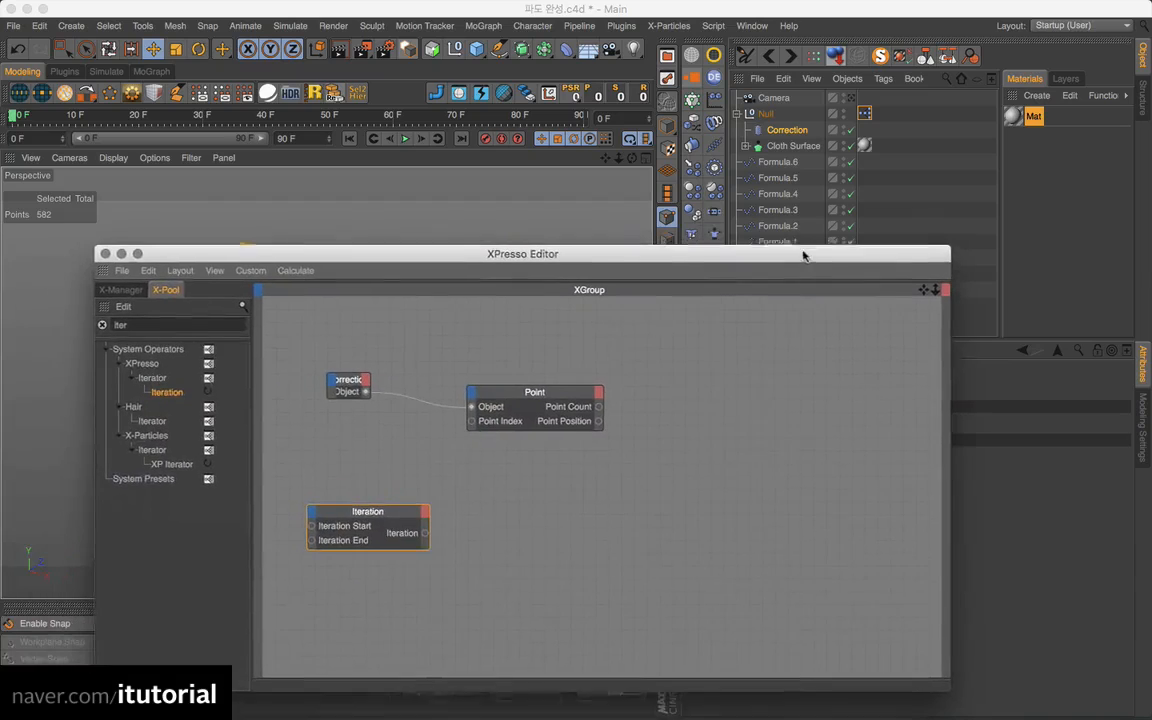
left_click_drag(556, 400, 553, 373)
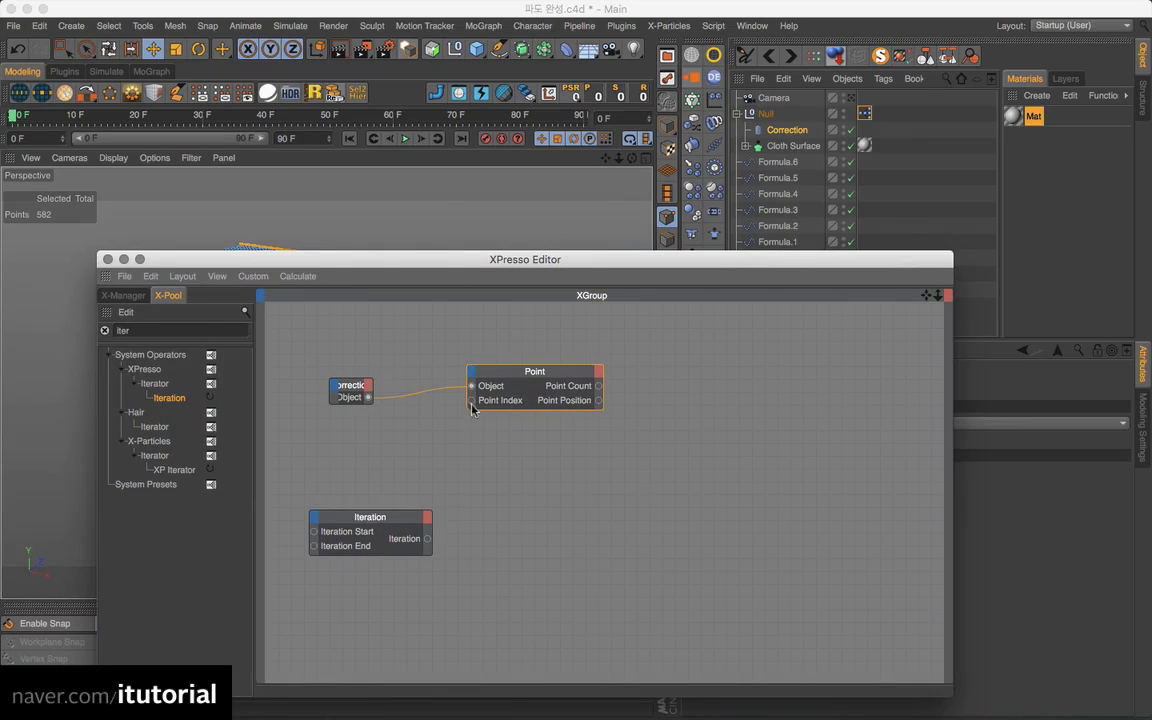
left_click_drag(471, 400, 372, 455)
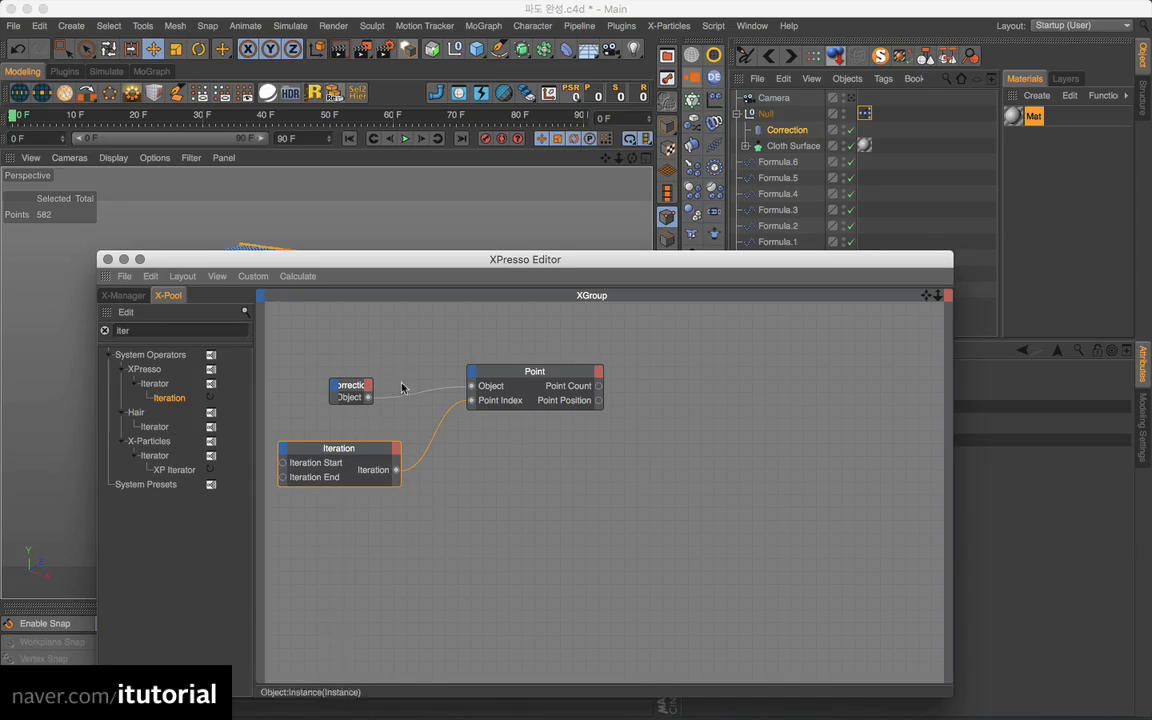
Add the Extrude polygon object as a node, duplicate the Point node beside it, and connect Extrude's Object output to the copy
left_click_drag(566, 261, 460, 335)
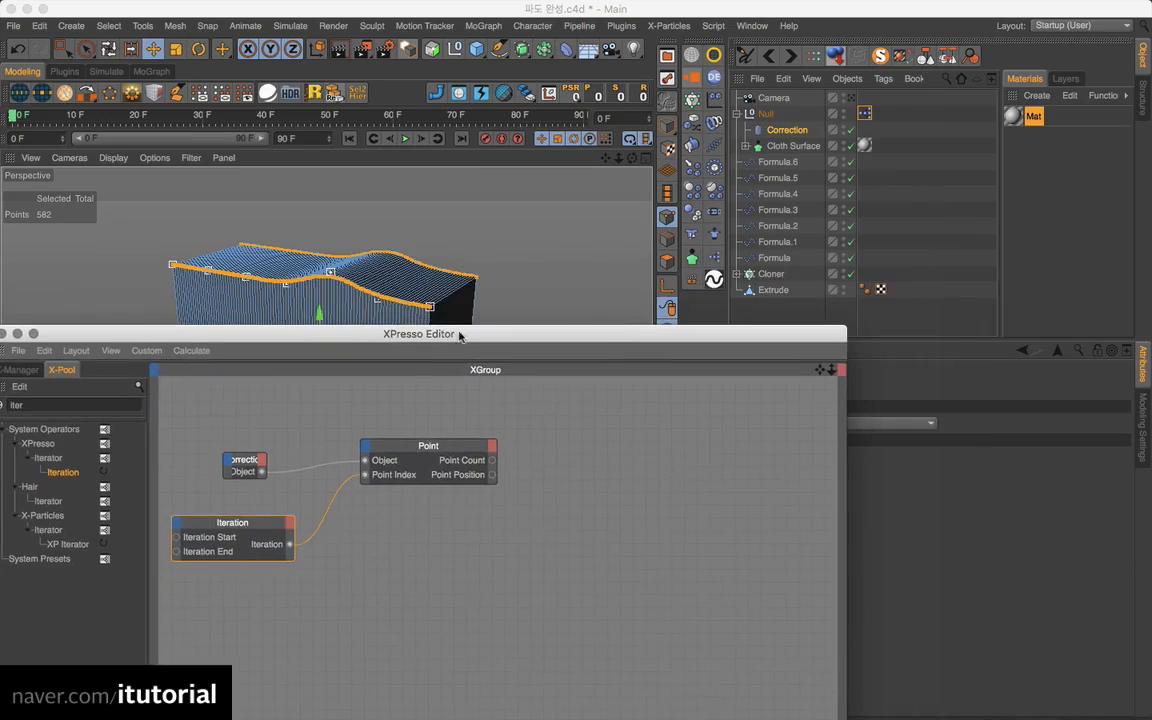
left_click_drag(774, 290, 628, 458)
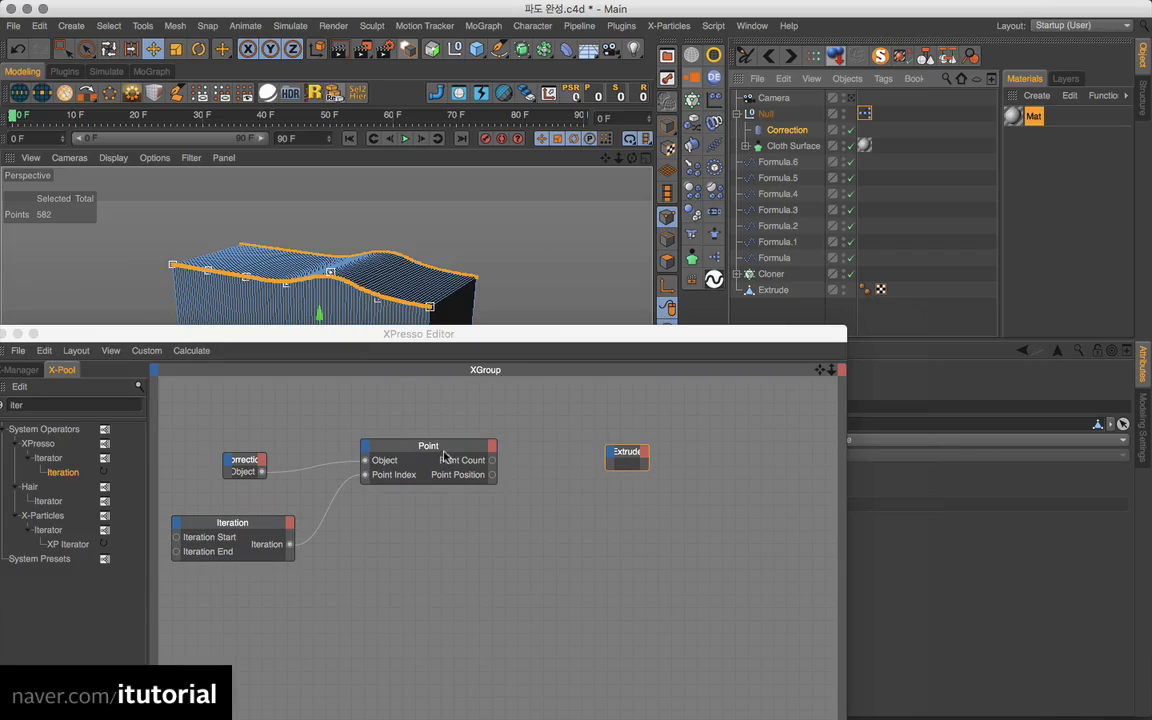
left_click_drag(430, 460, 743, 436, "ctrl")
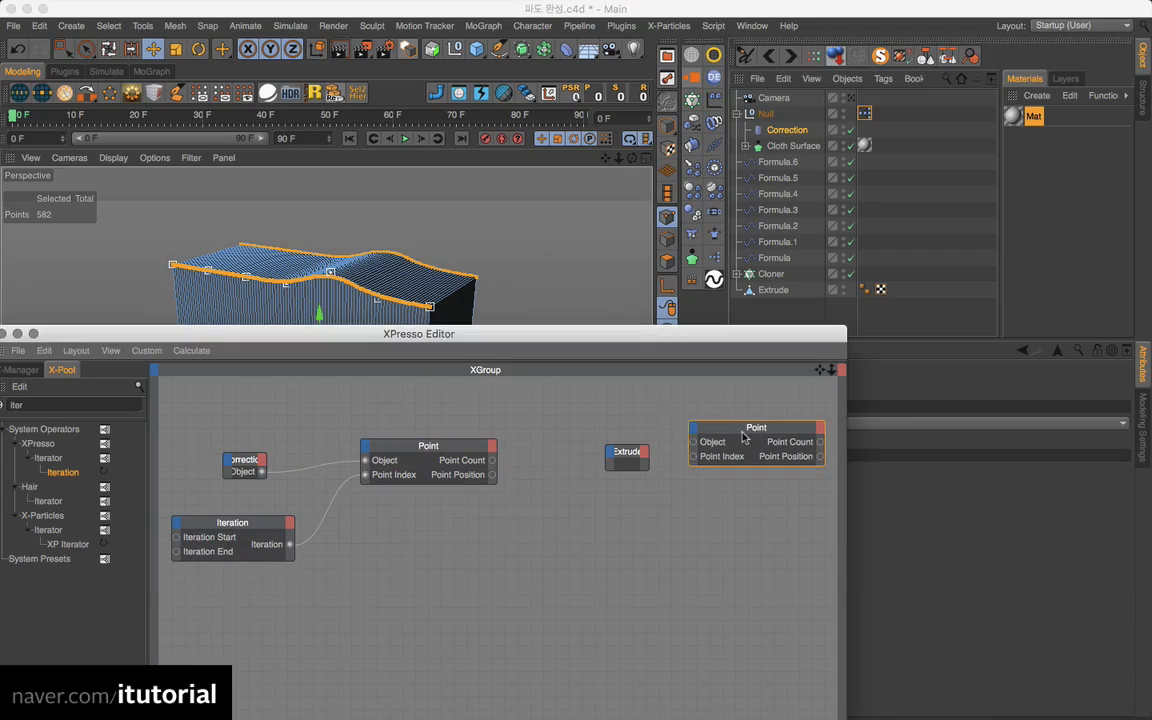
left_click_drag(648, 457, 594, 436)
left_click(670, 528)
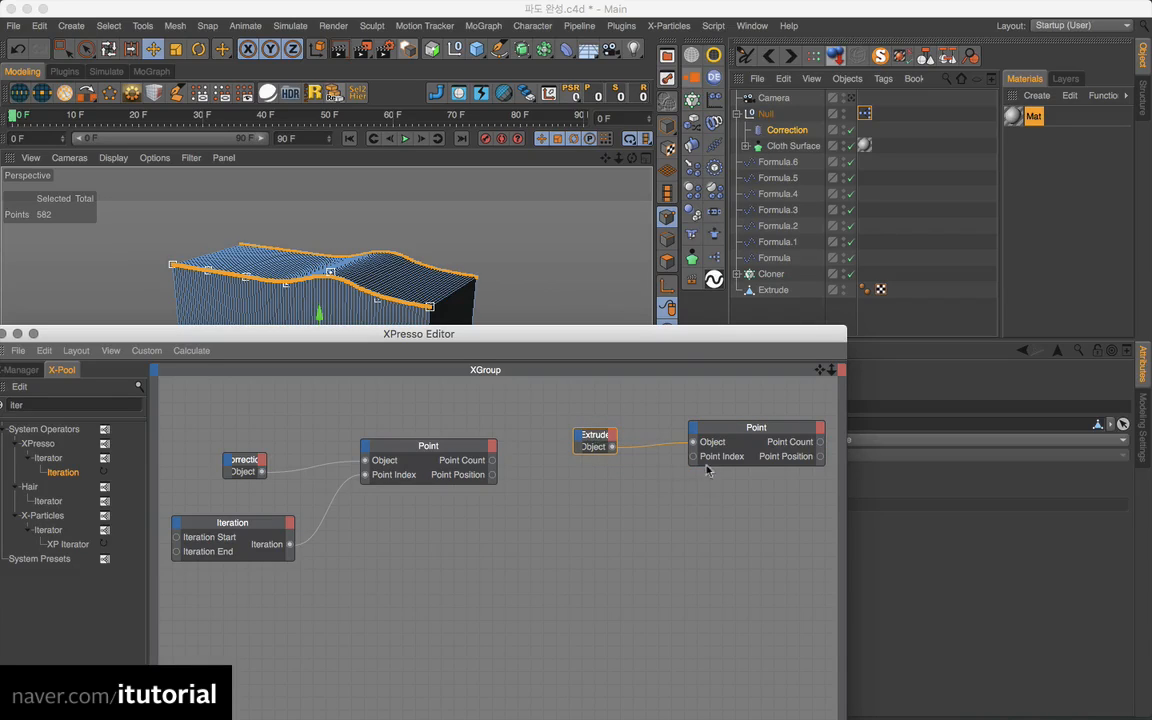
Connect Iteration to the second Point node's Point Index, feed the first node's Point Position into its new Point Position input, and close the editor
left_click_drag(693, 457, 289, 544)
left_click(694, 428)
left_click(712, 470)
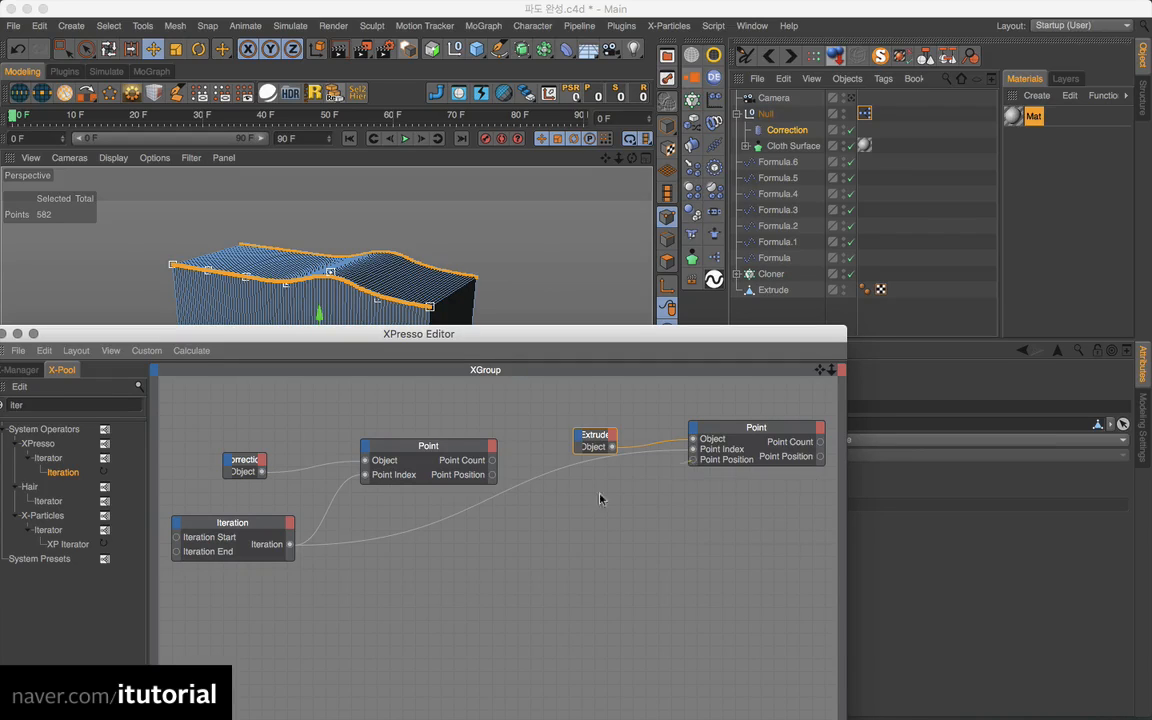
left_click_drag(492, 478, 492, 476)
left_click_drag(174, 337, 431, 335)
left_click(259, 331)
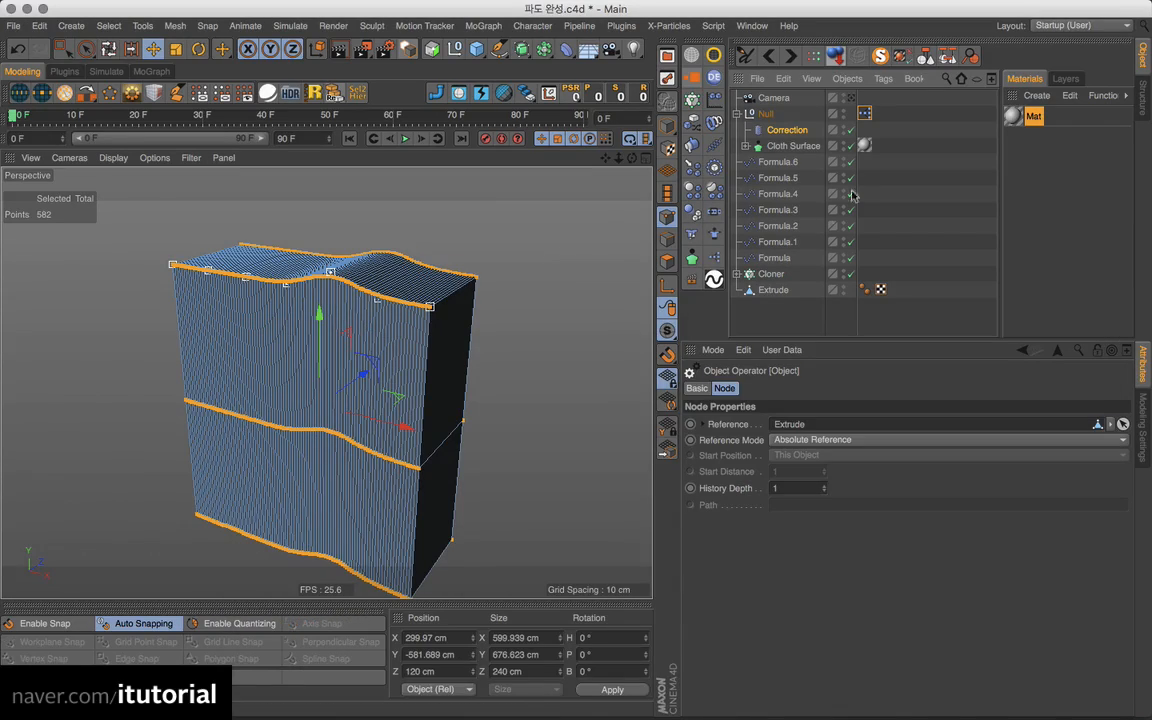
Hide the original Cloth Surface, select the Extrude polygon object and switch to model mode
left_click(800, 147)
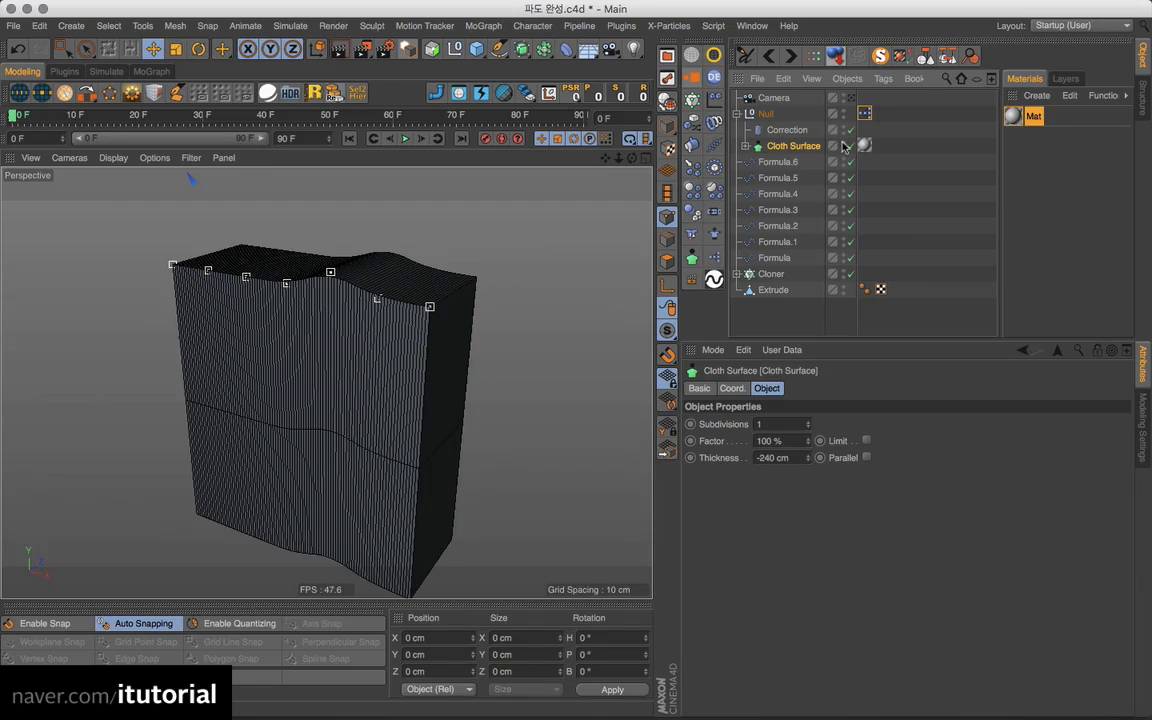
left_click(775, 290)
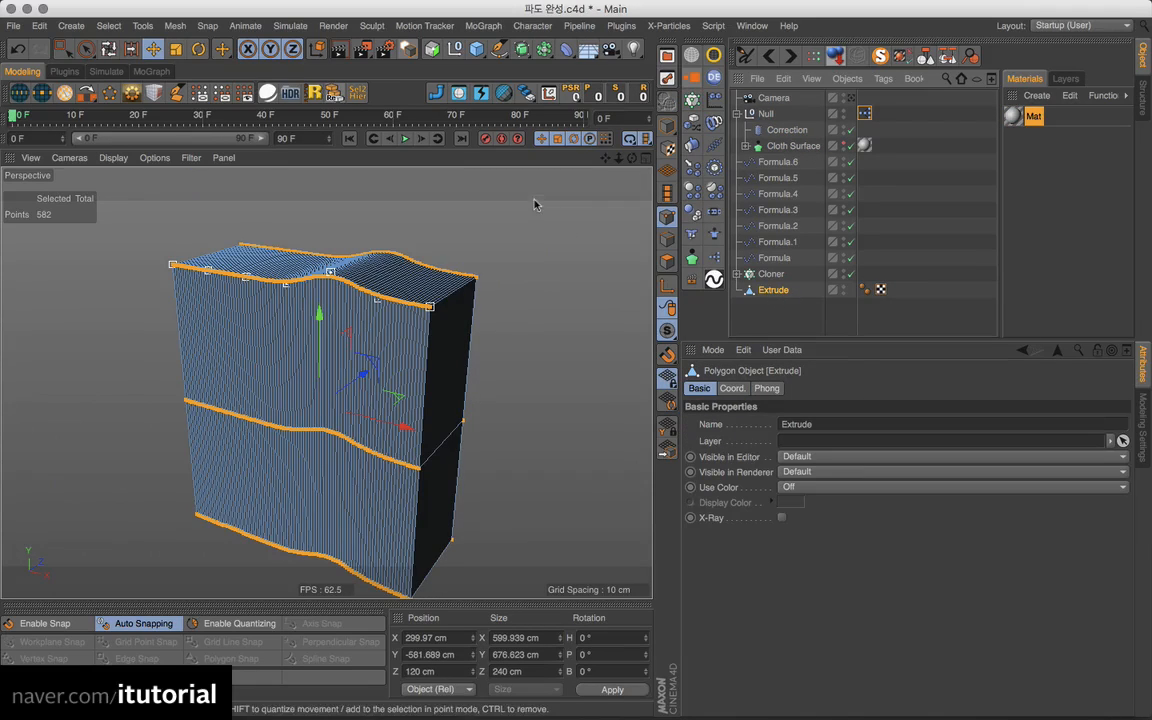
left_click(668, 126)
Play the animation from the first frame to check the Extrude mesh's wave motion, and return to frame 0
left_click(350, 140)
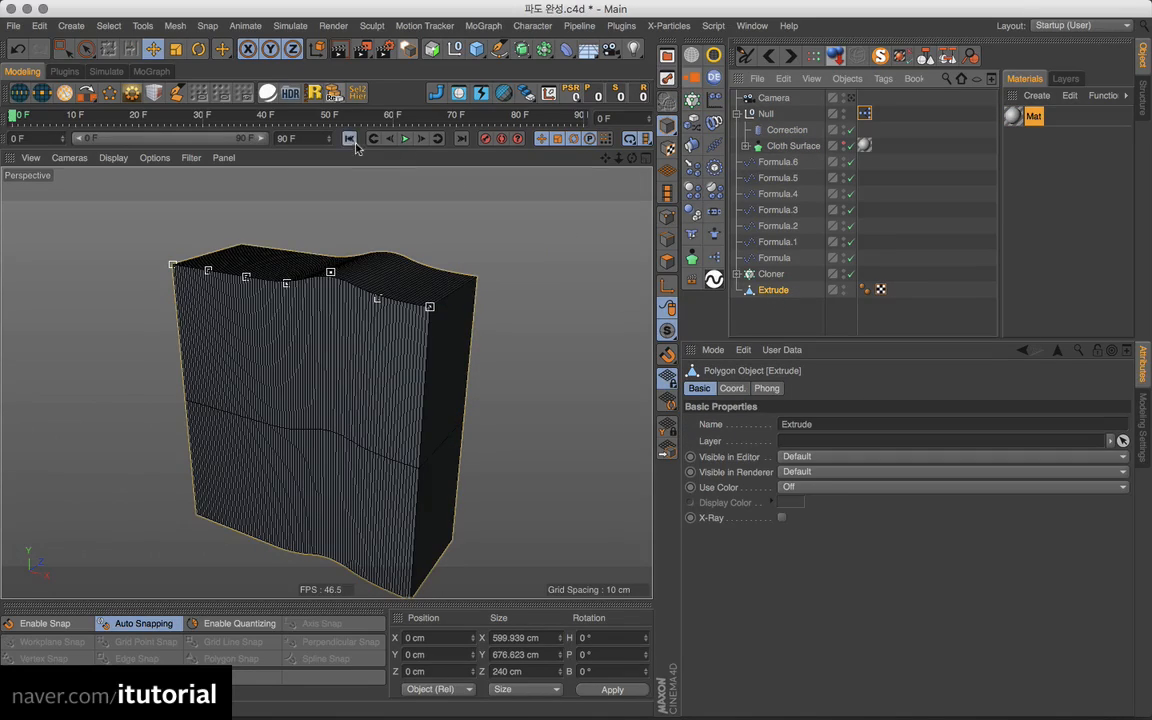
left_click(405, 140)
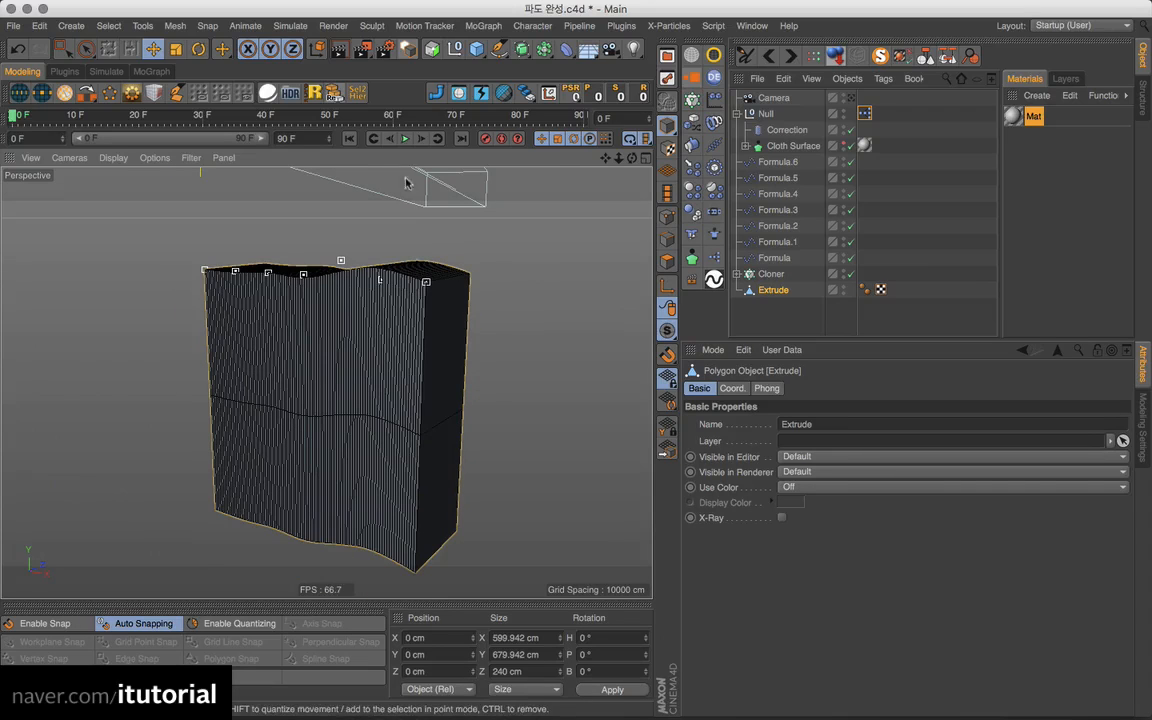
left_click(405, 139)
left_click(405, 139)
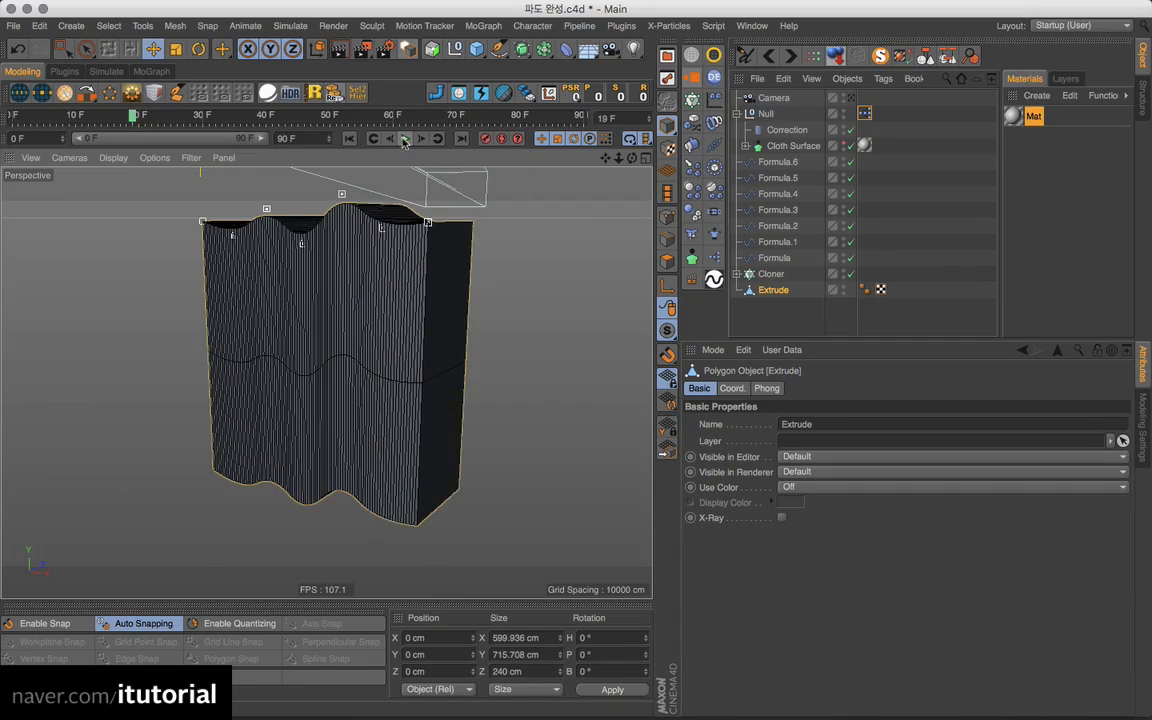
left_click(349, 138)
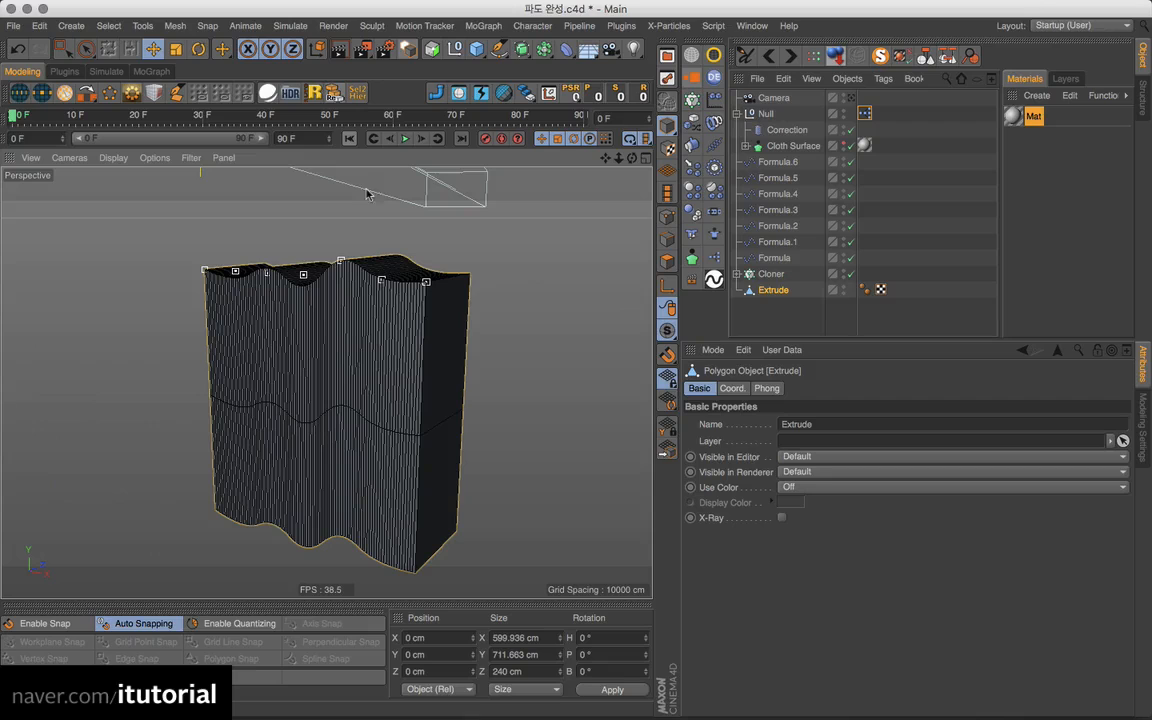
Set the XPresso tag's priority to Generators, play the animation to test it, and return to the first frame
left_click(865, 114)
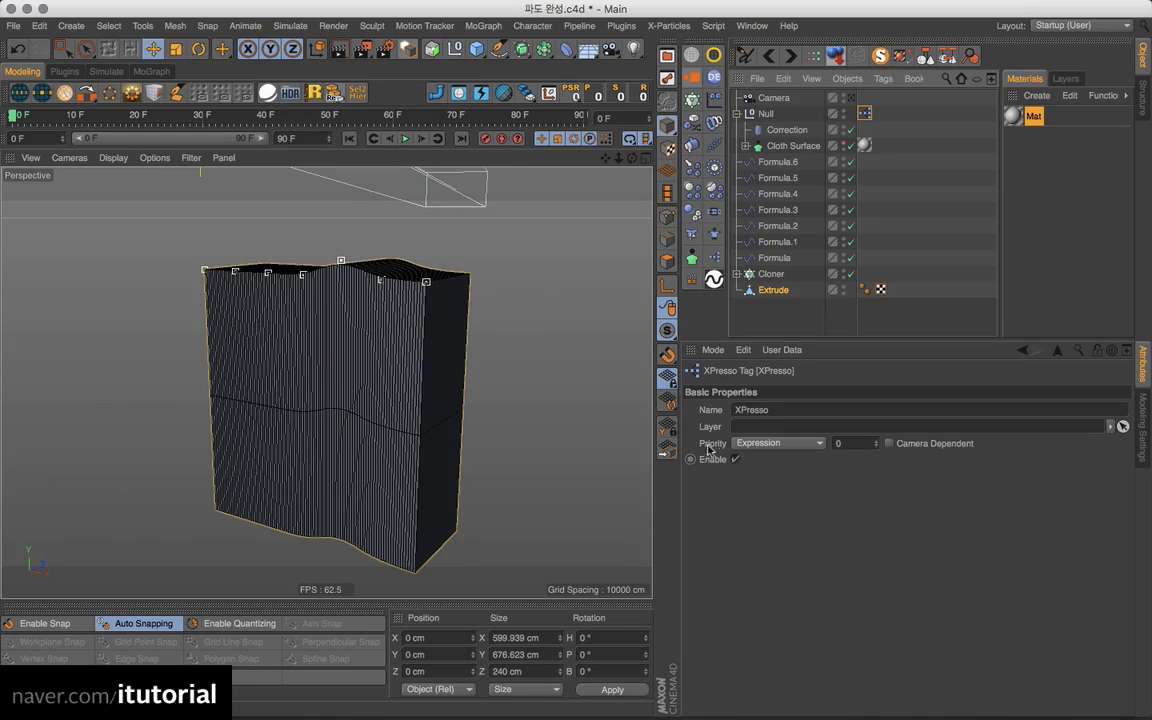
left_click(785, 443)
left_click(779, 528)
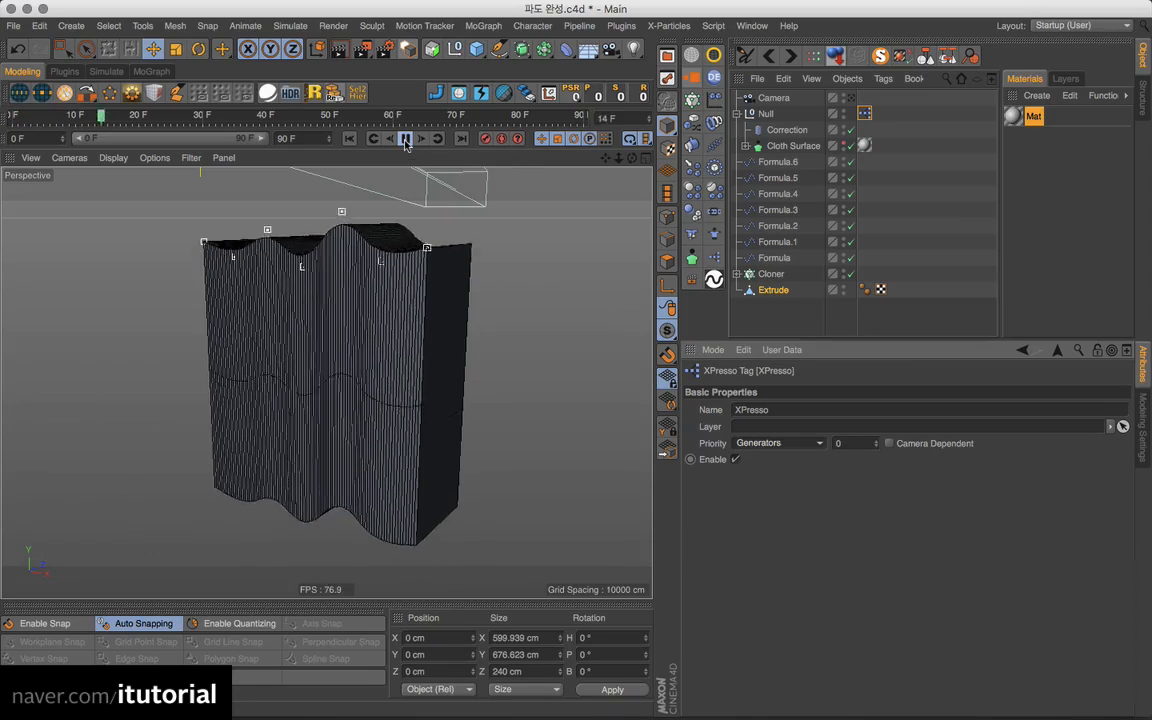
left_click(349, 139)
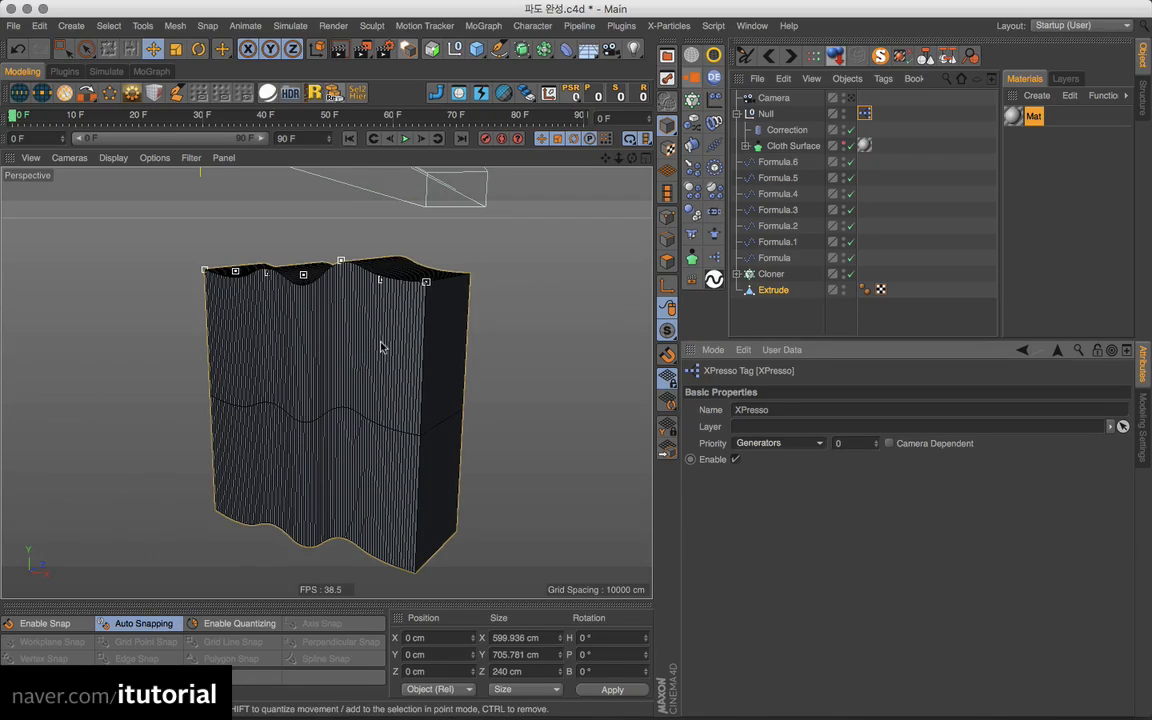
Open the Timeline, load the Extrude polygon object into it, and select its entry
left_click_drag(381, 342, 355, 335, "alt")
left_click(774, 290)
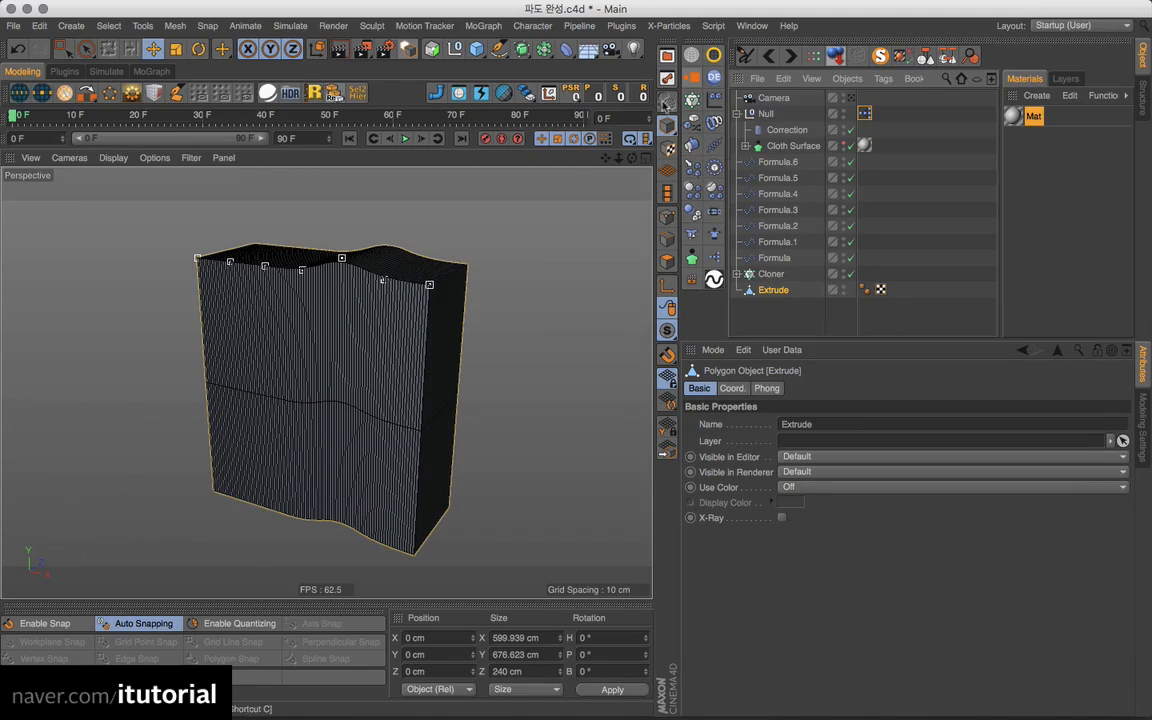
key("shift+F3")
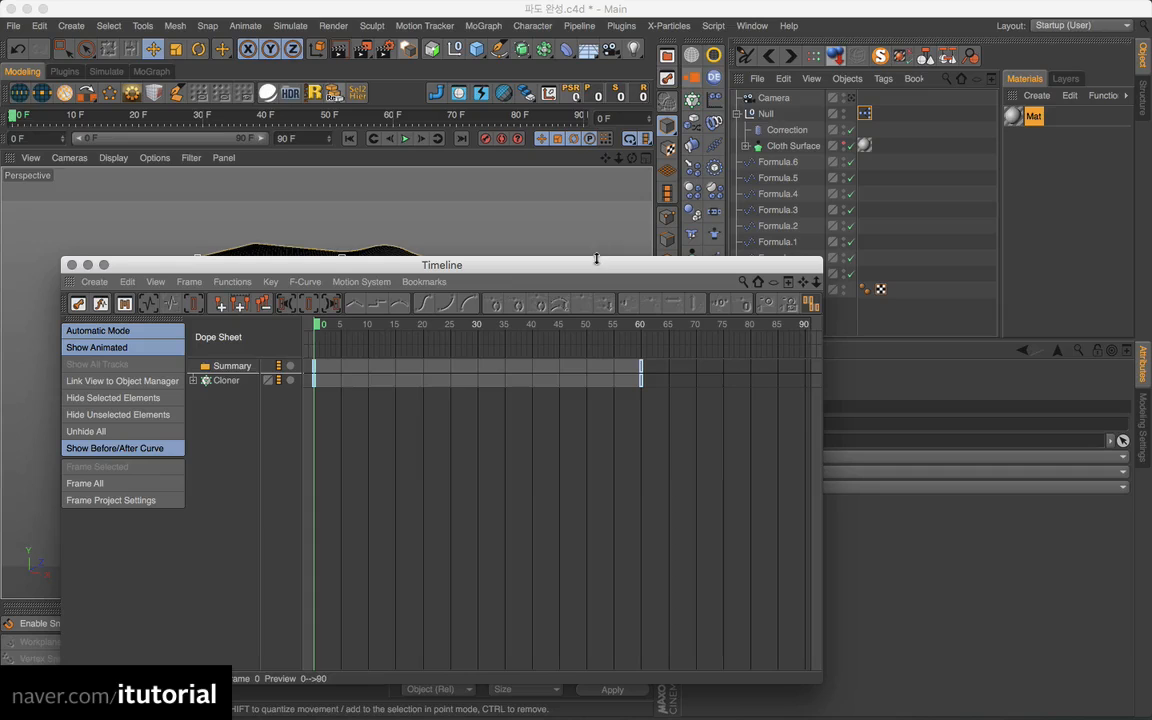
left_click_drag(596, 259, 514, 201)
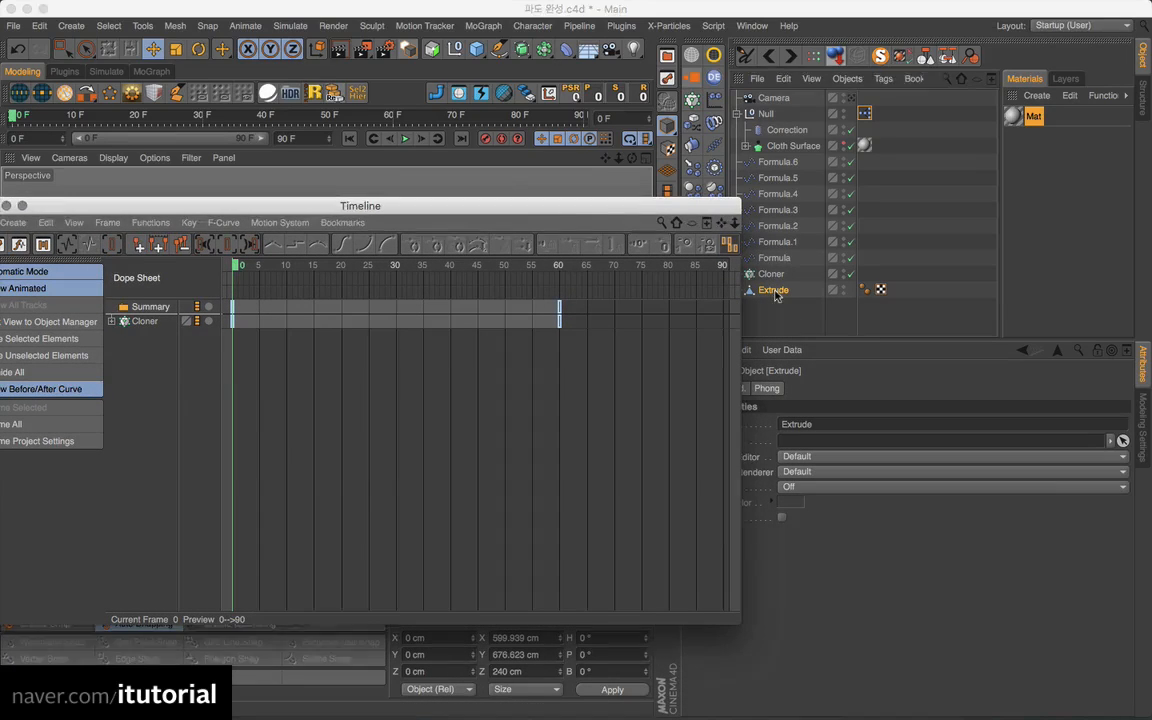
left_click_drag(241, 215, 434, 287)
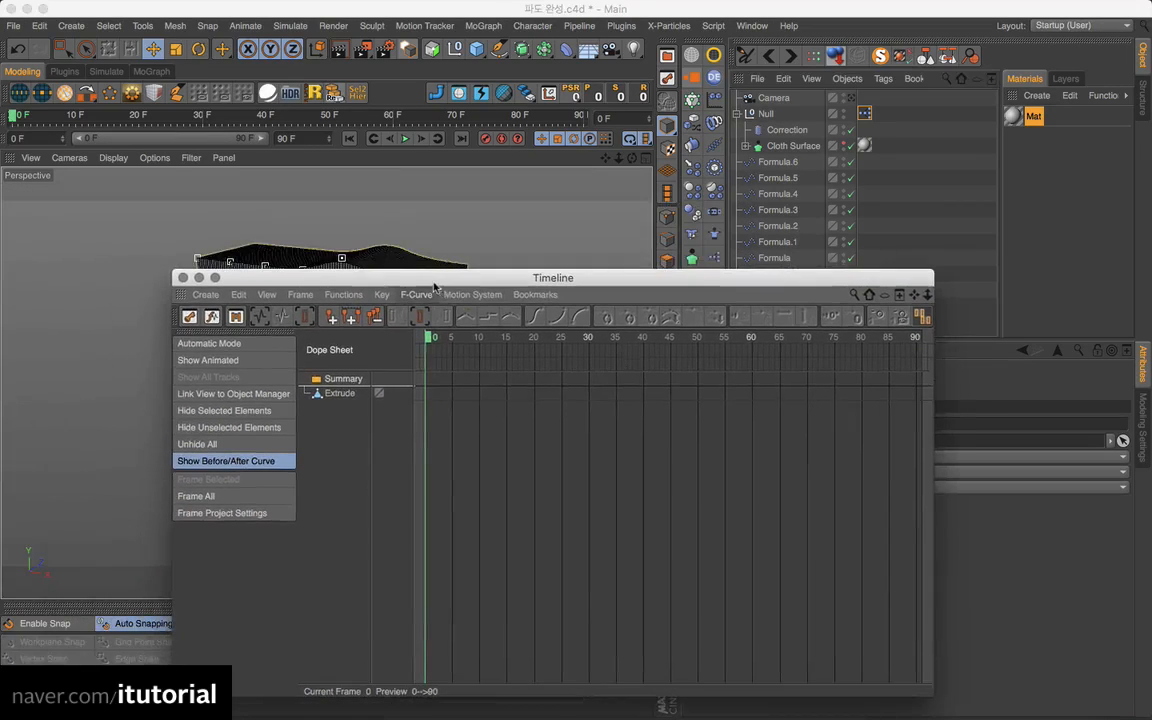
left_click(342, 395)
Bake Extrude from frame 0 to 90 with only PLA included, excluding Position, Rotation and Animated Parameters, and close the Timeline
left_click(340, 294)
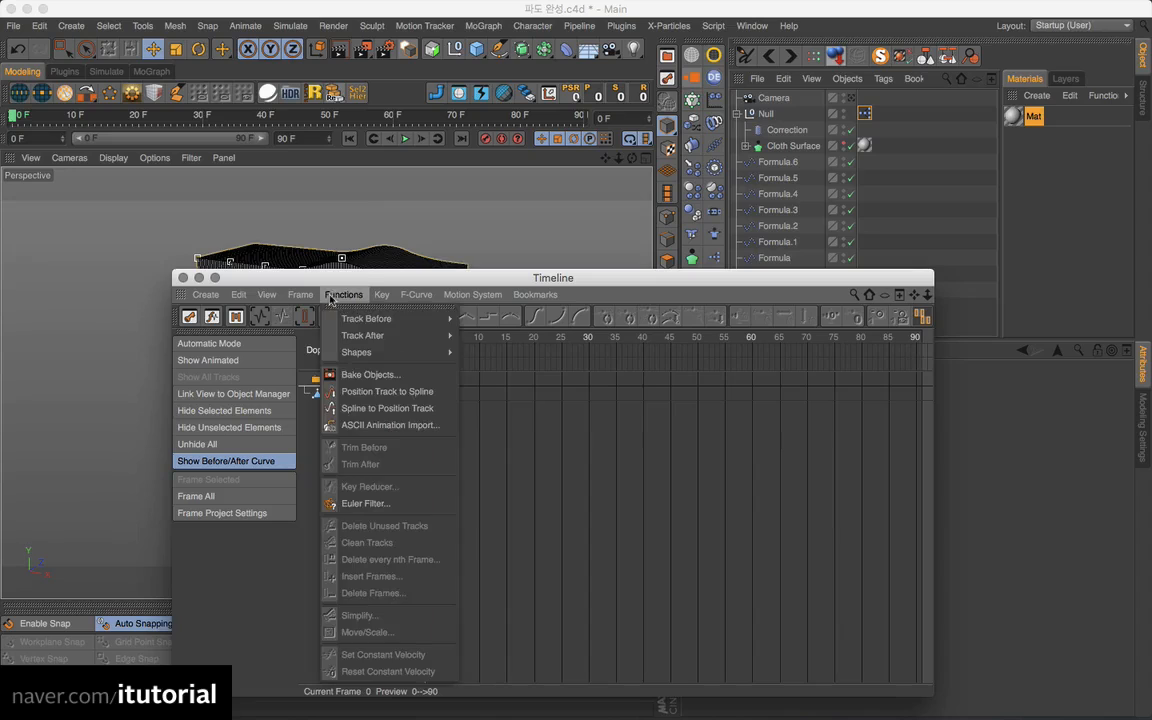
left_click(365, 375)
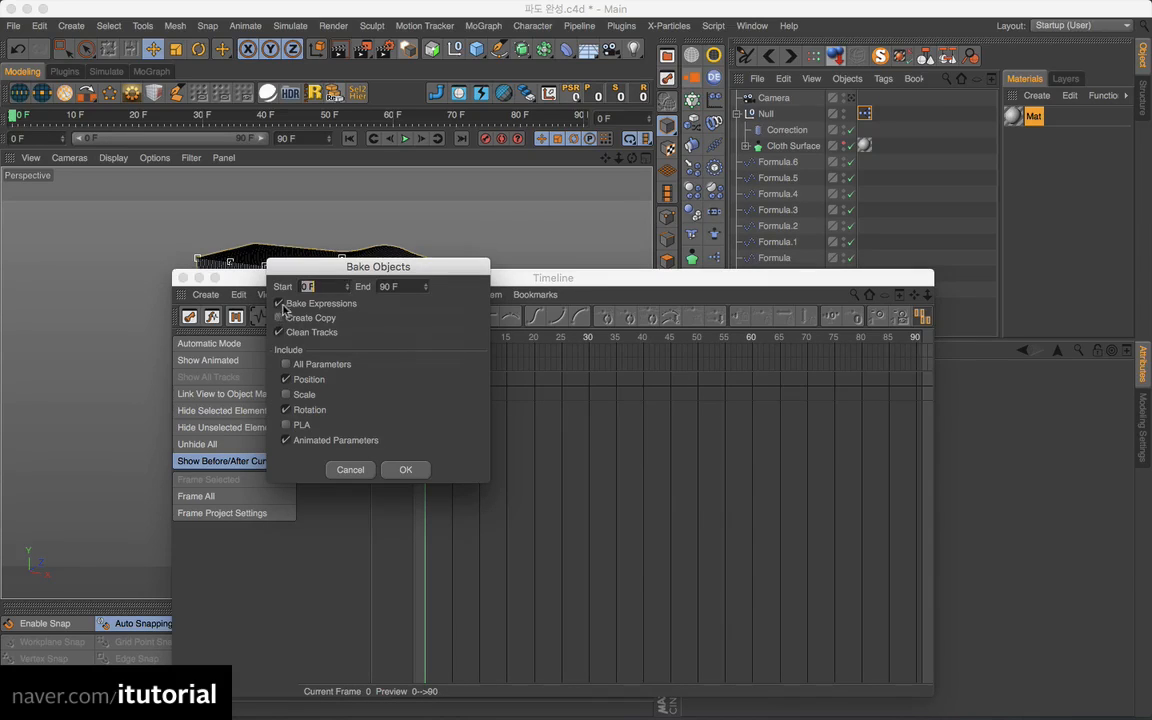
left_click(286, 379)
left_click(286, 409)
left_click(286, 440)
left_click(286, 425)
left_click(405, 469)
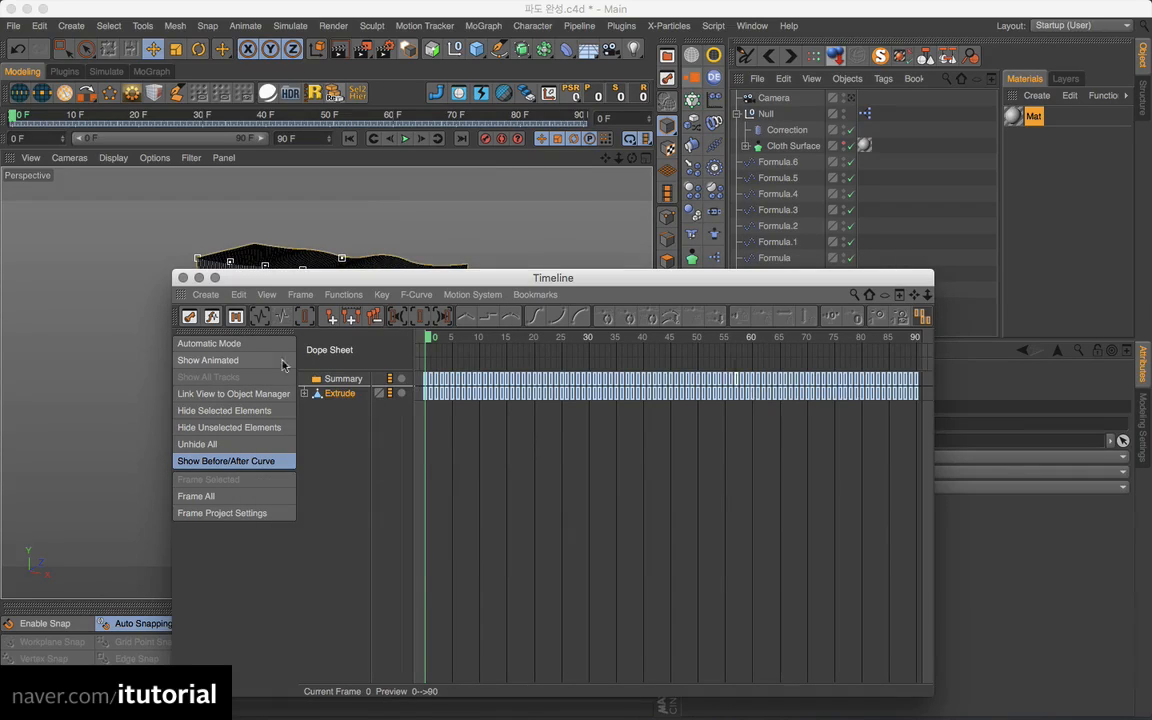
left_click(181, 277)
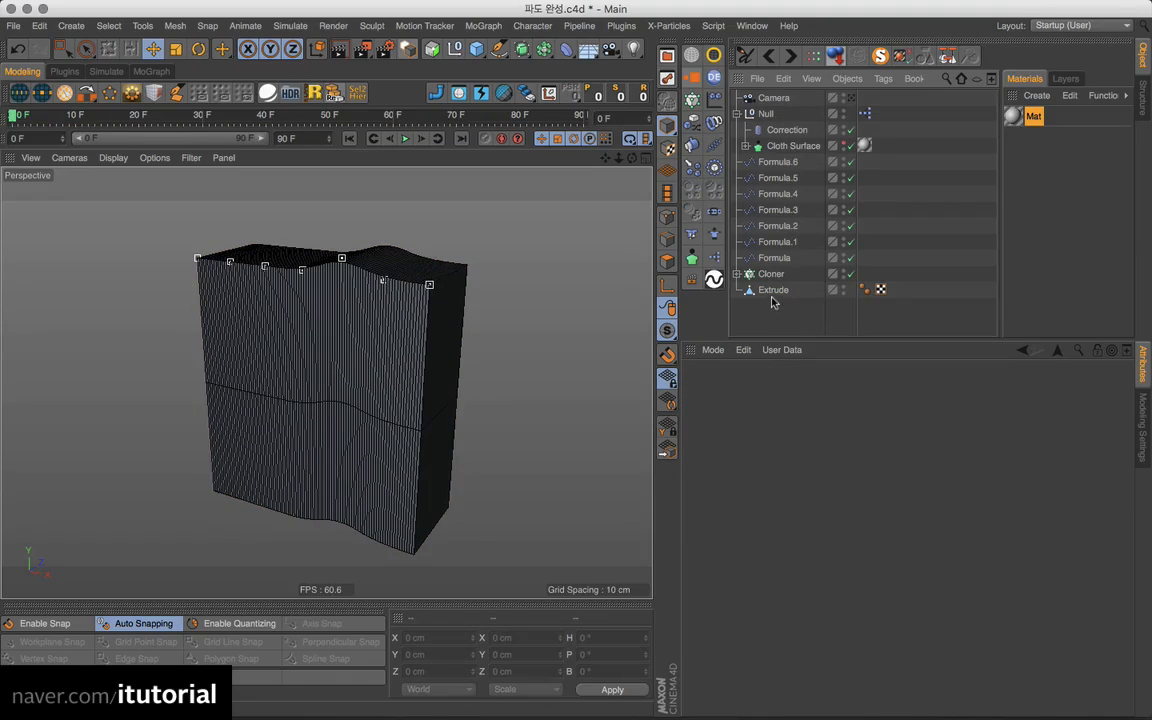
Copy the baked Extrude object and paste it into a new empty project
key("super+c")
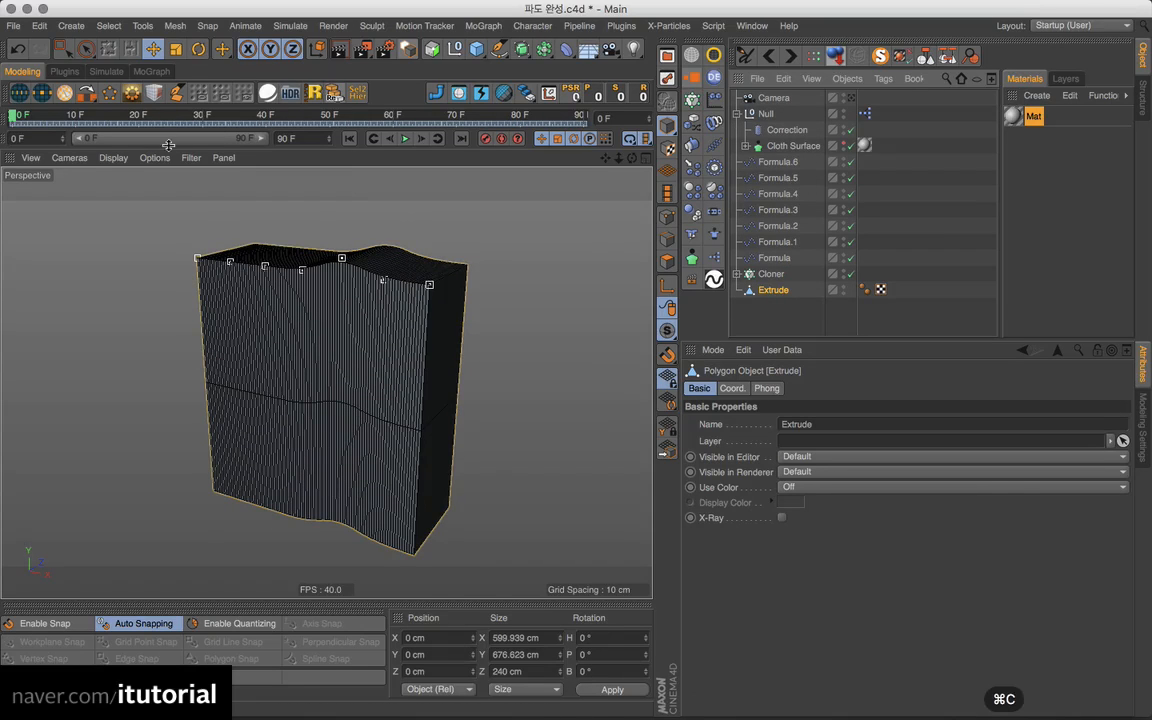
left_click(14, 25)
left_click(30, 49)
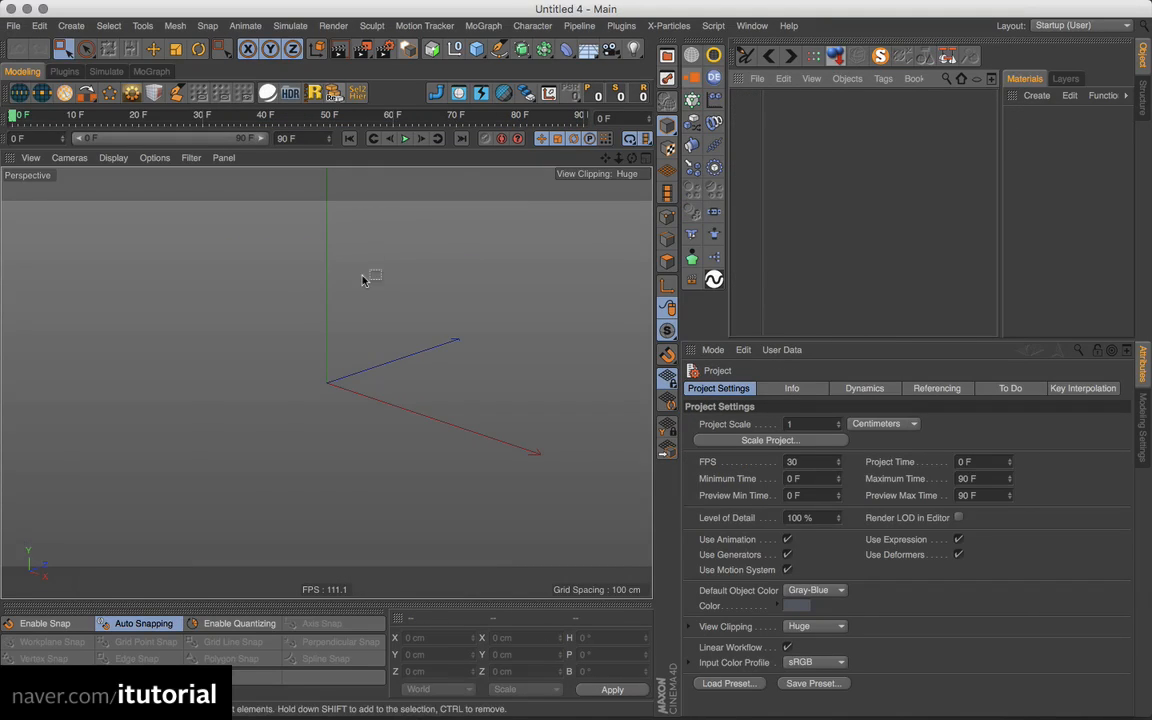
key("super+v")
mouse_move(363, 309)
left_mouse_down("alt")
mouse_move(437, 316)
mouse_move(368, 329)
mouse_move(373, 316)
left_mouse_up("alt")
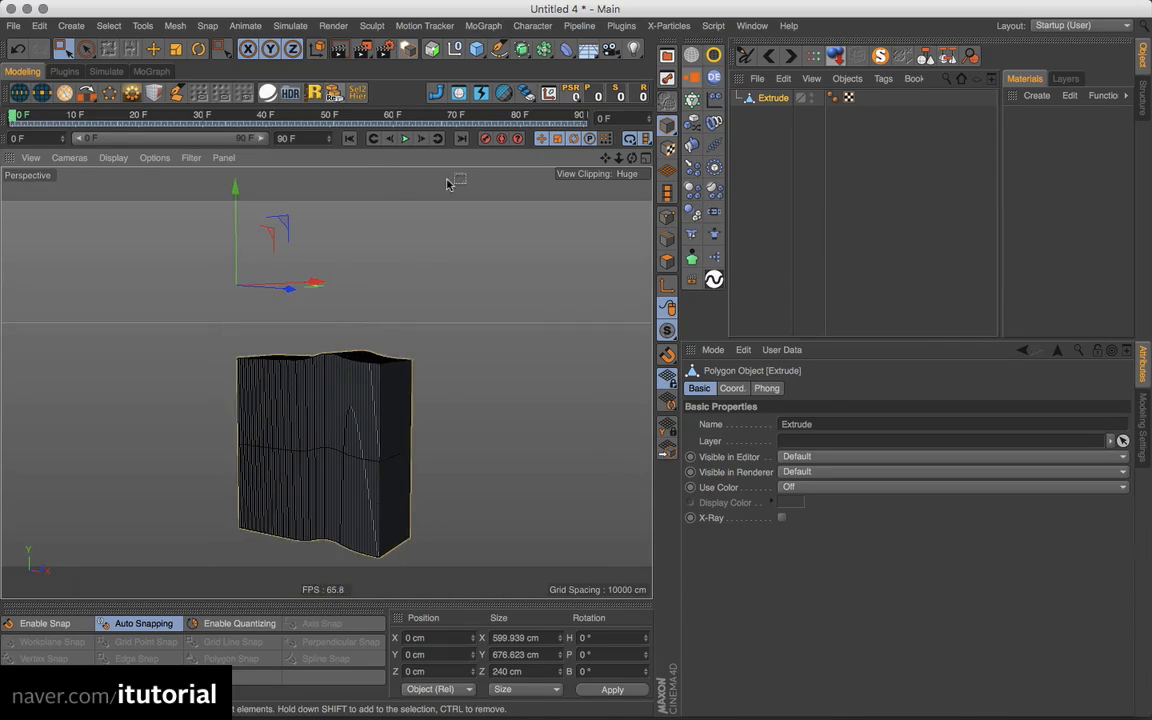
Play the baked animation in the new project to check the wave motion, and return to frame 0
left_click(405, 139)
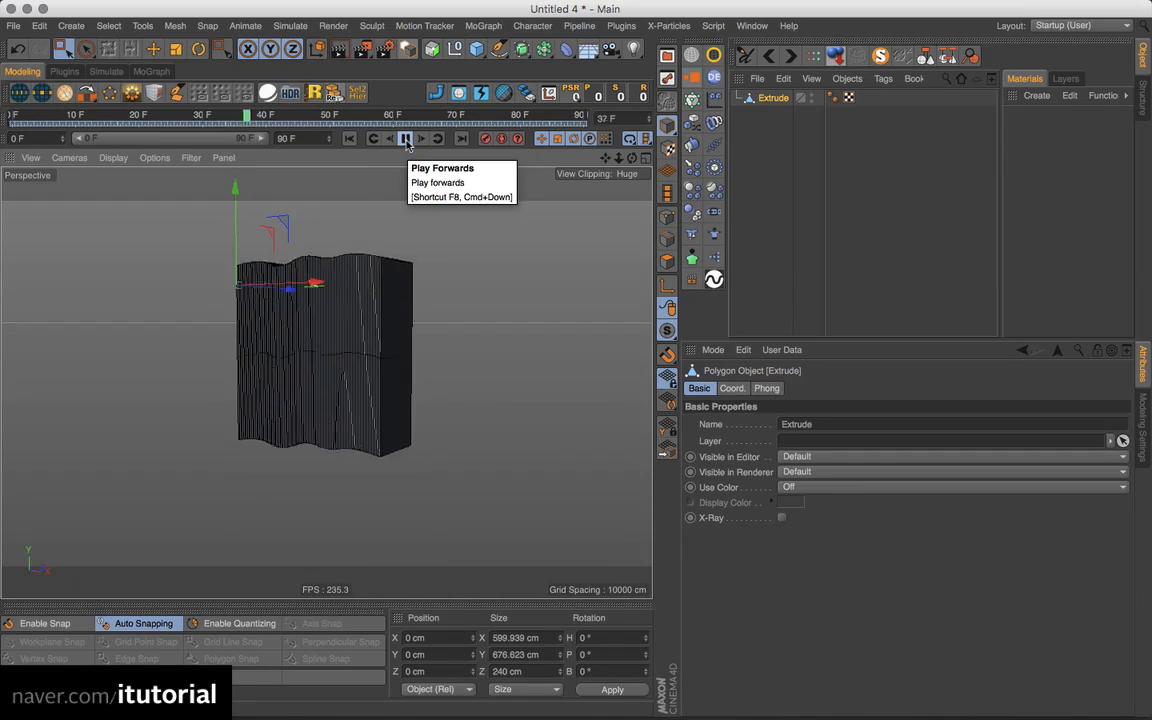
left_click(405, 139)
left_click(349, 138)
left_click_drag(381, 245, 390, 340, "alt")
left_click_drag(305, 368, 301, 386, "alt")
left_click(404, 139)
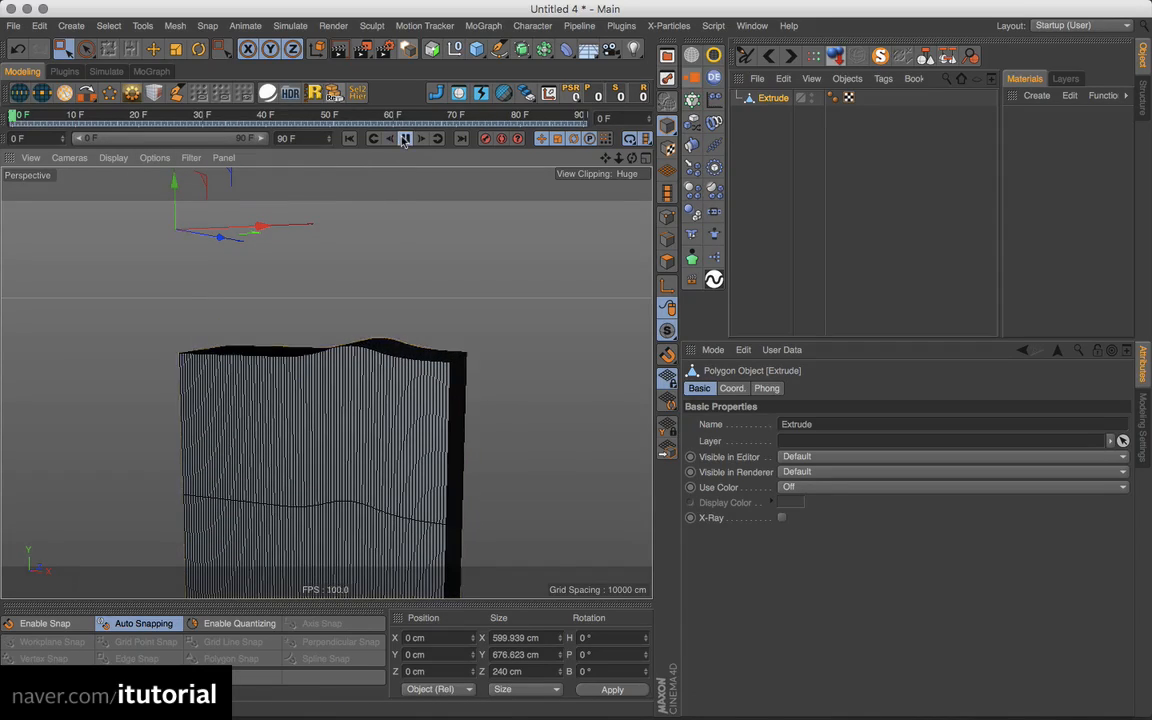
left_click(350, 139)
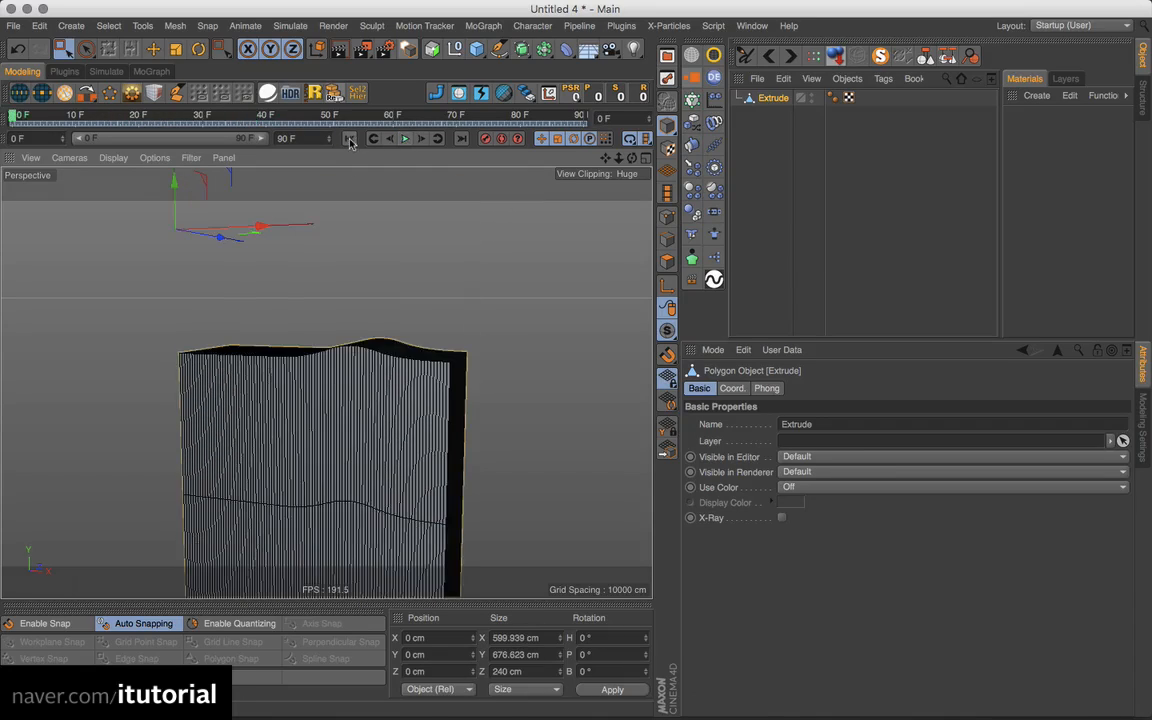
Switch the viewport display to Quick Shading without lines and inspect the Extrude mesh's surface
mouse_move(391, 323)
left_mouse_down("alt")
mouse_move(383, 349)
mouse_move(372, 334)
left_mouse_up("alt")
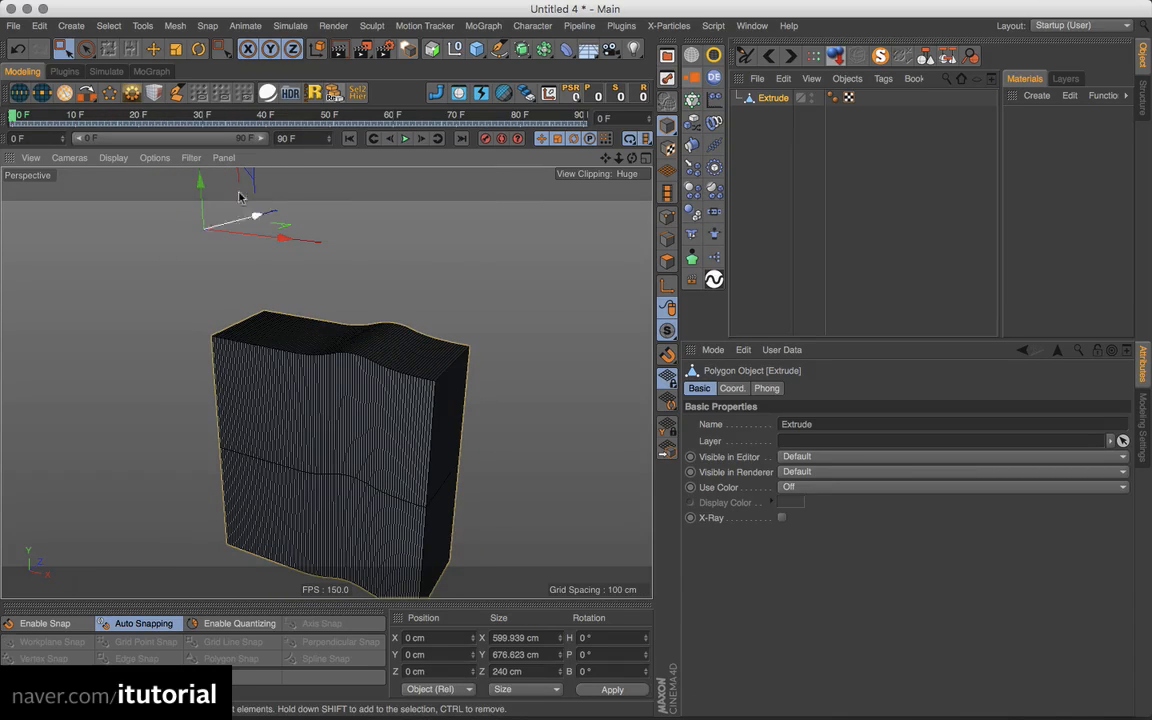
left_click(113, 158)
left_click(116, 199)
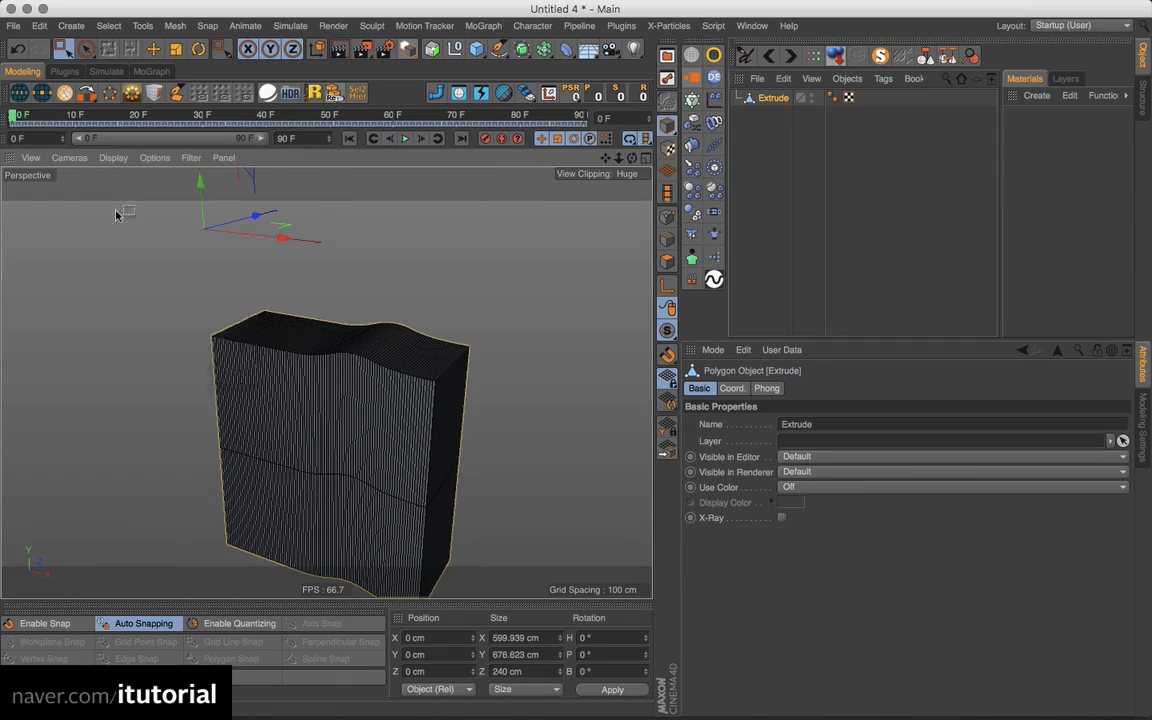
mouse_move(393, 373)
left_mouse_down("alt")
mouse_move(378, 291)
mouse_move(429, 391)
mouse_move(419, 327)
left_mouse_up("alt")
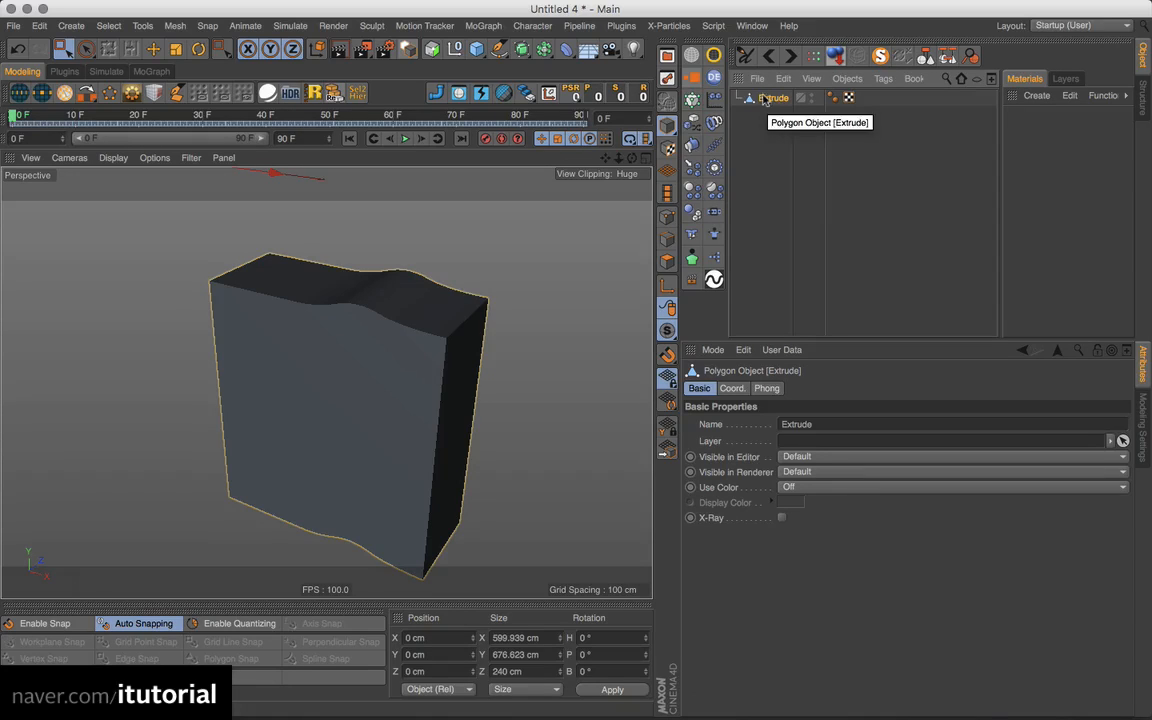
Try smoothing the Extrude mesh by placing it under a new Subdivision Surface object
left_click(521, 49)
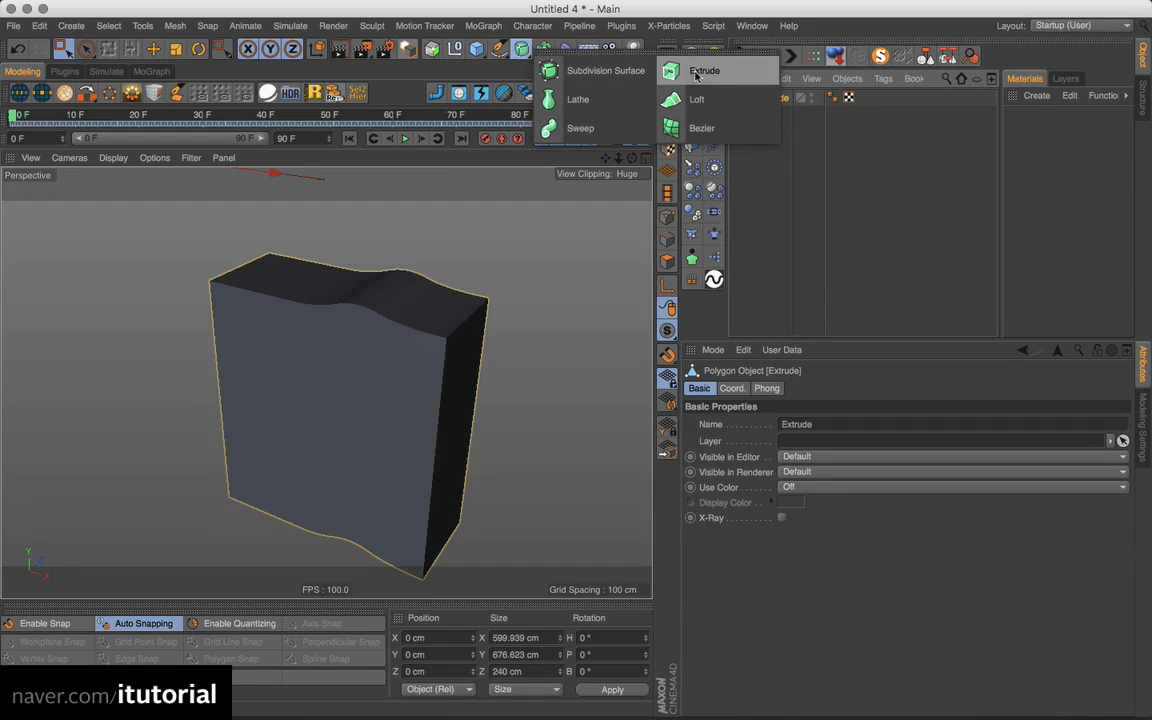
left_click(566, 71, "alt")
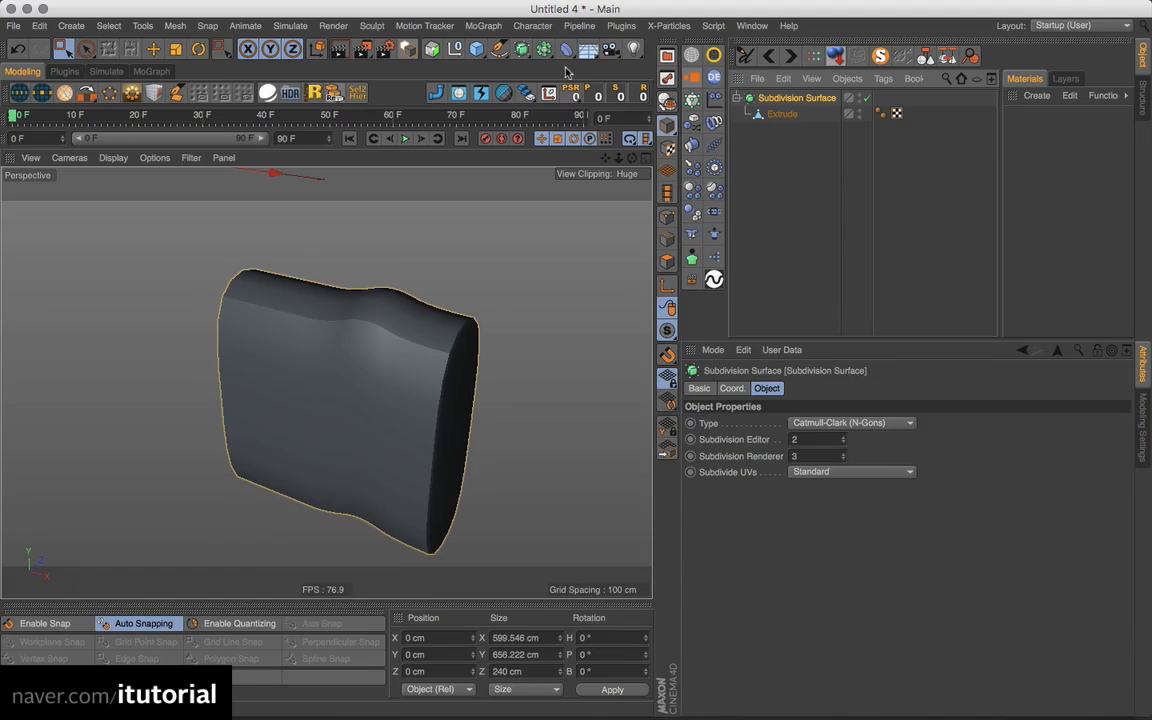
Try the Knife tool on Extrude in polygon mode, first in Plane mode and then in Loop mode
left_click(781, 114)
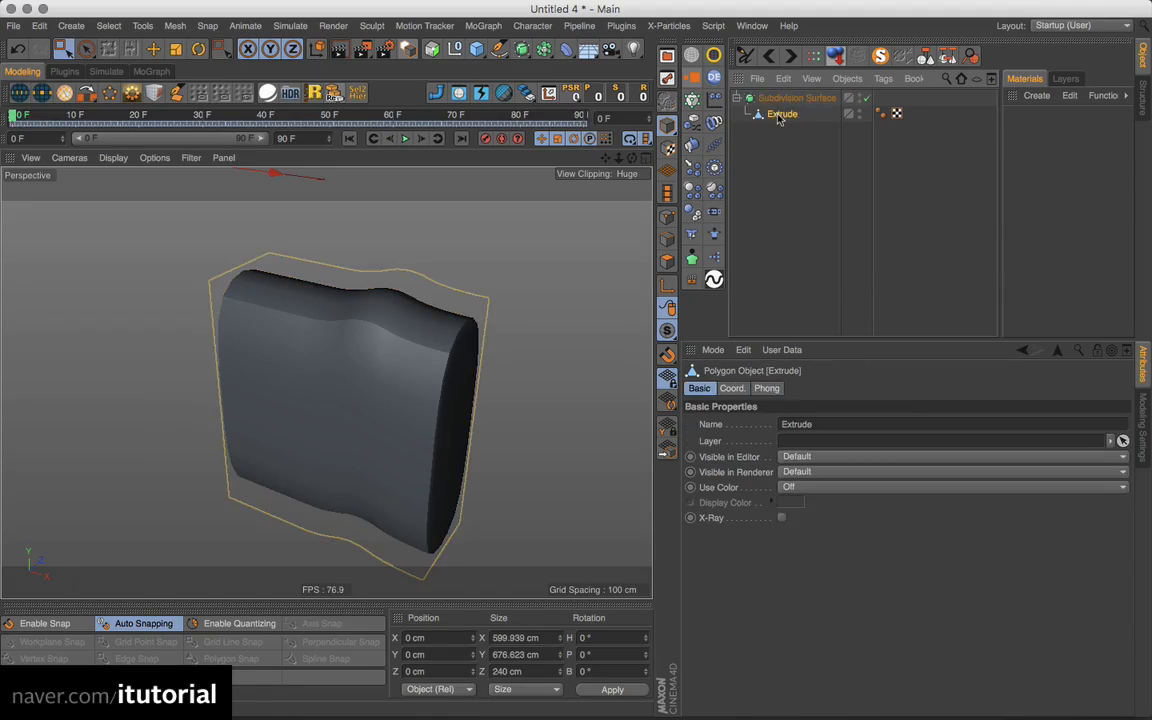
left_click(667, 261)
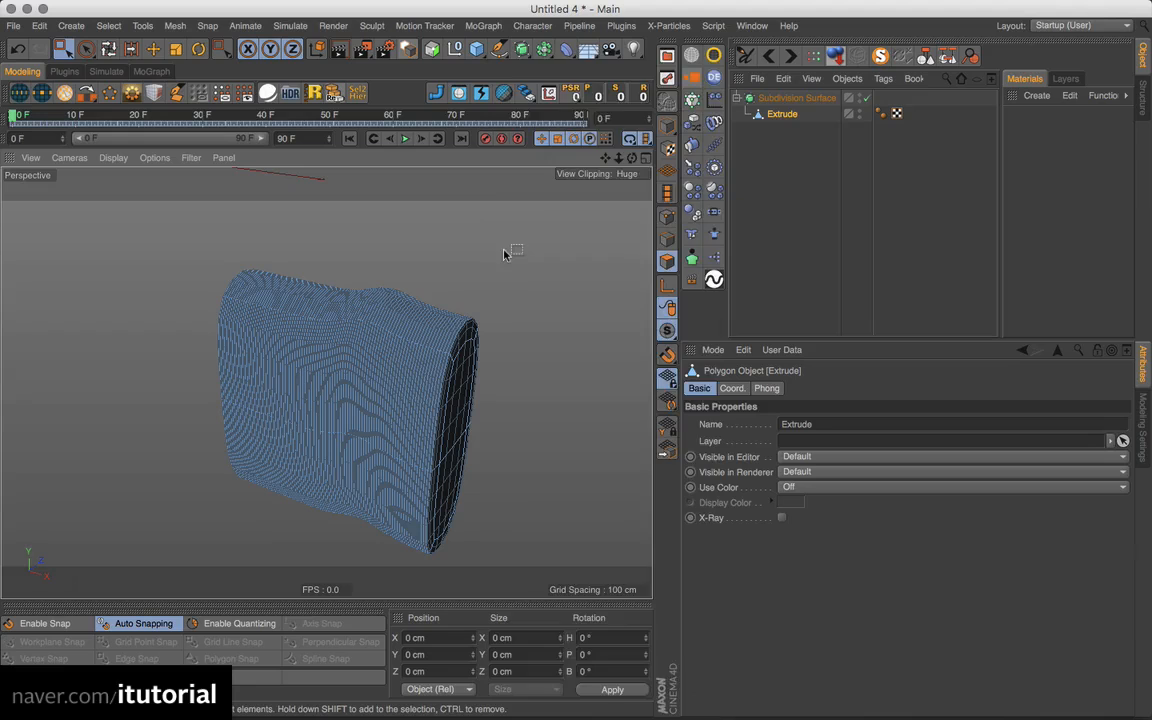
right_click(504, 254)
left_click(540, 221)
left_click_drag(459, 330, 540, 386, "alt")
left_click(764, 409)
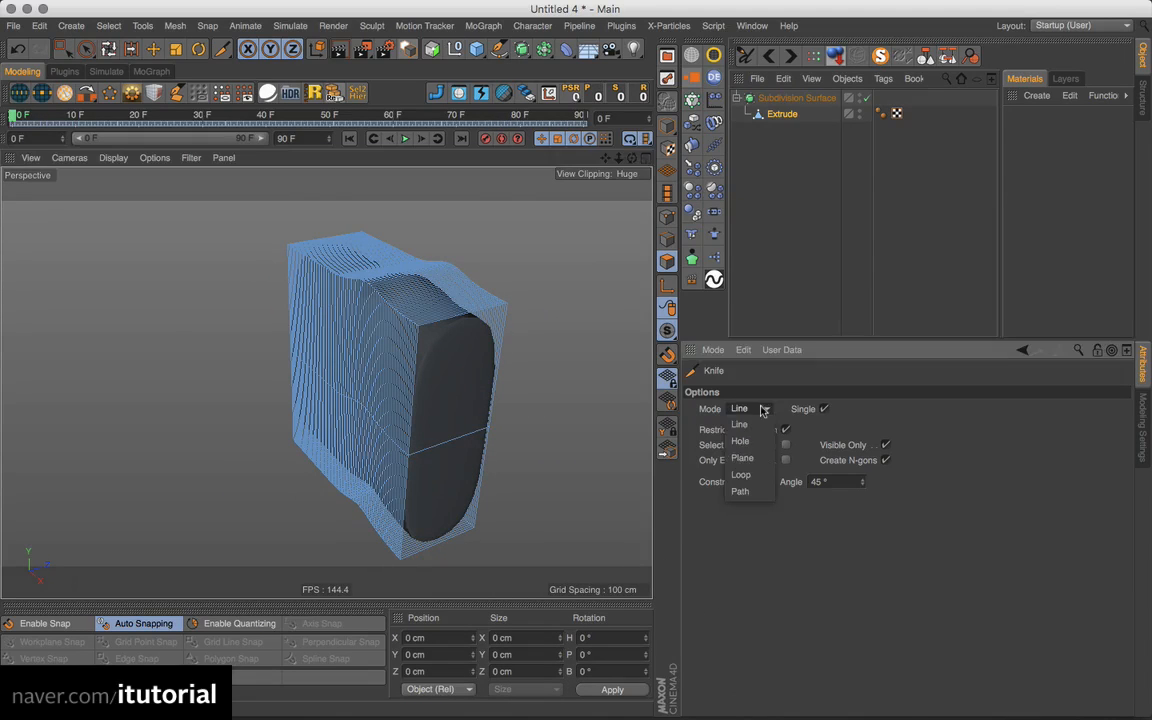
left_click(744, 458)
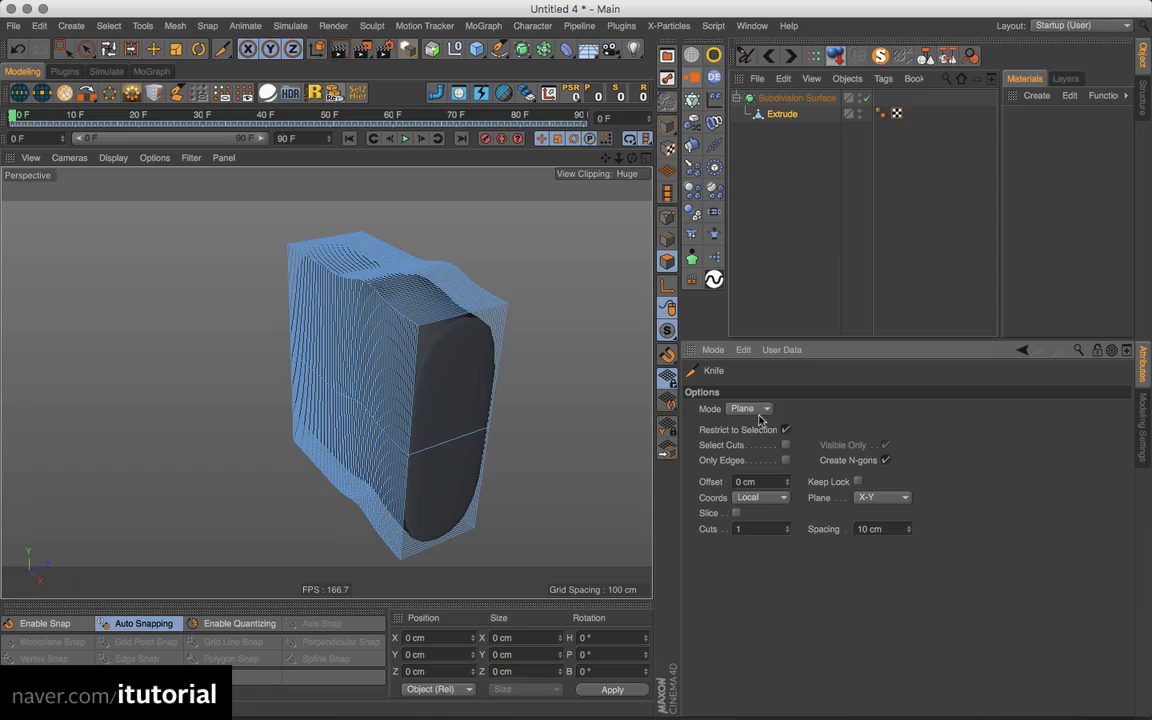
left_click(760, 414)
left_click(750, 474)
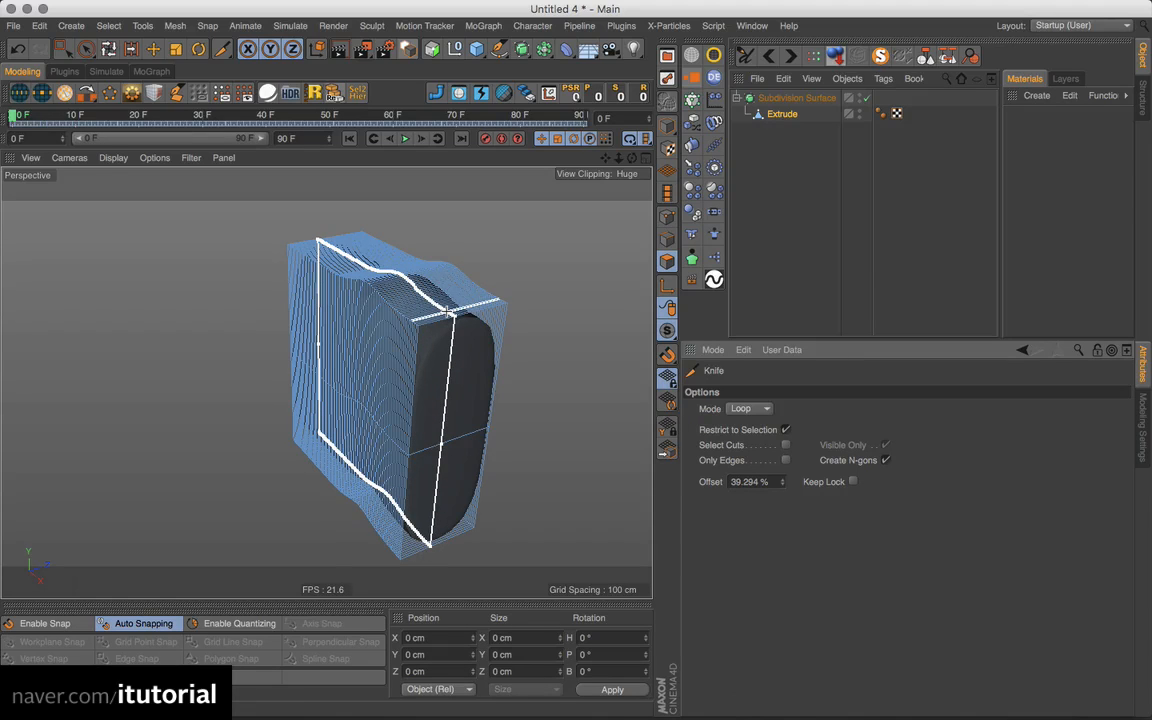
Take Extrude out of the Subdivision Surface, delete the Subdivision Surface, and return Extrude to model mode
left_click(789, 118)
left_click(771, 100)
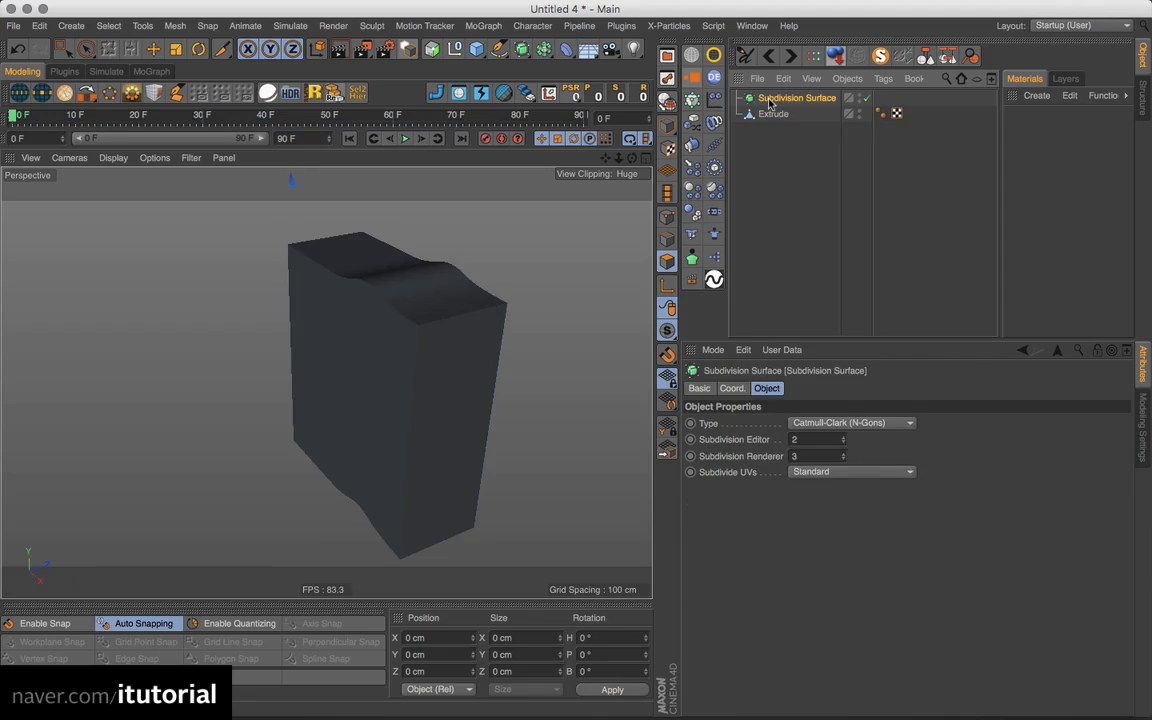
key("Delete")
left_click(770, 99)
left_click_drag(400, 332, 450, 329, "alt")
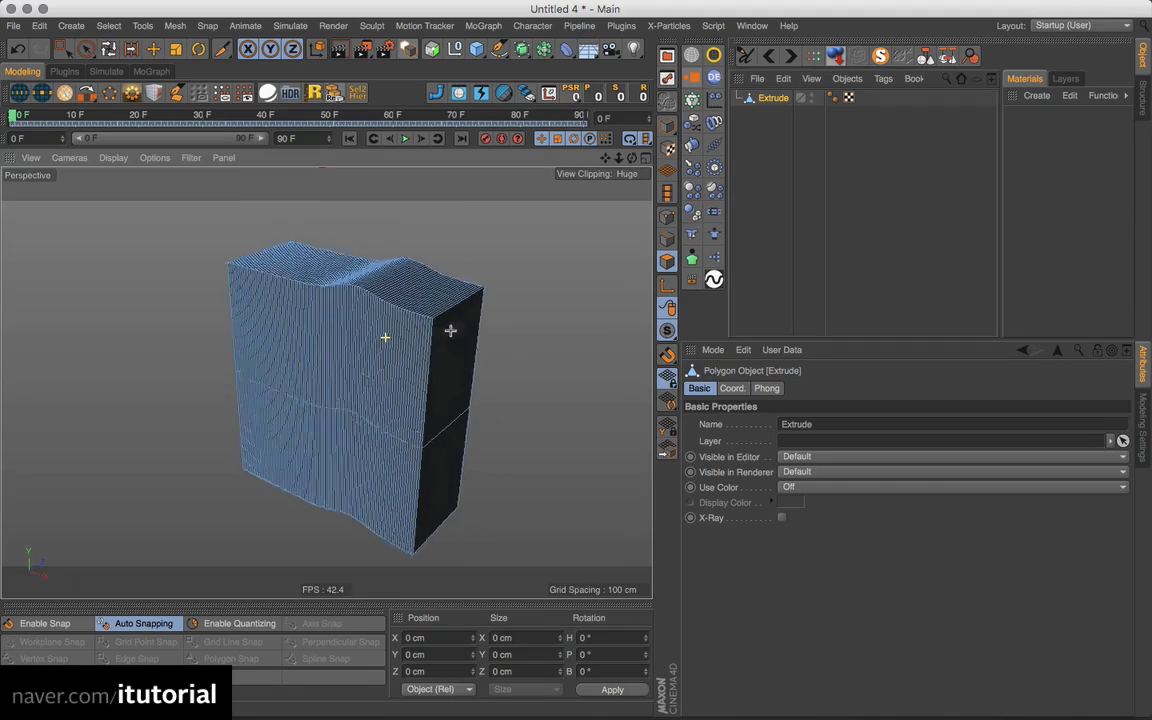
left_click(672, 127)
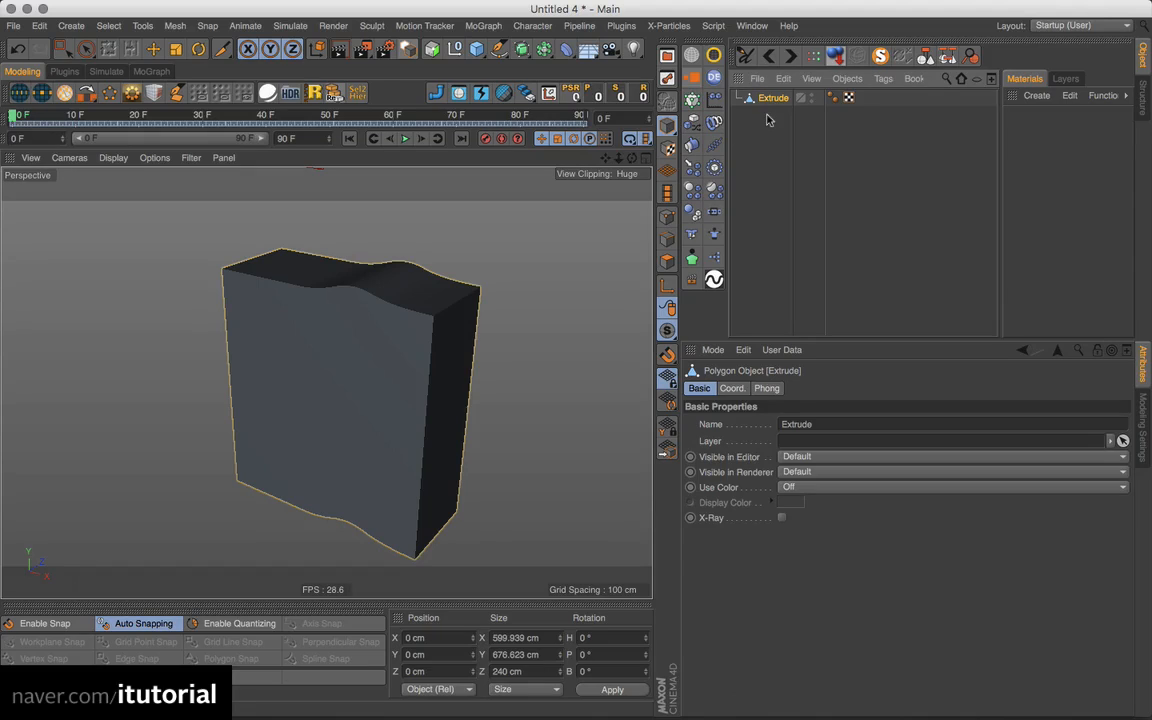
Add a Bevel deformer and make it a child of the Extrude object
left_click_drag(419, 303, 452, 250, "alt")
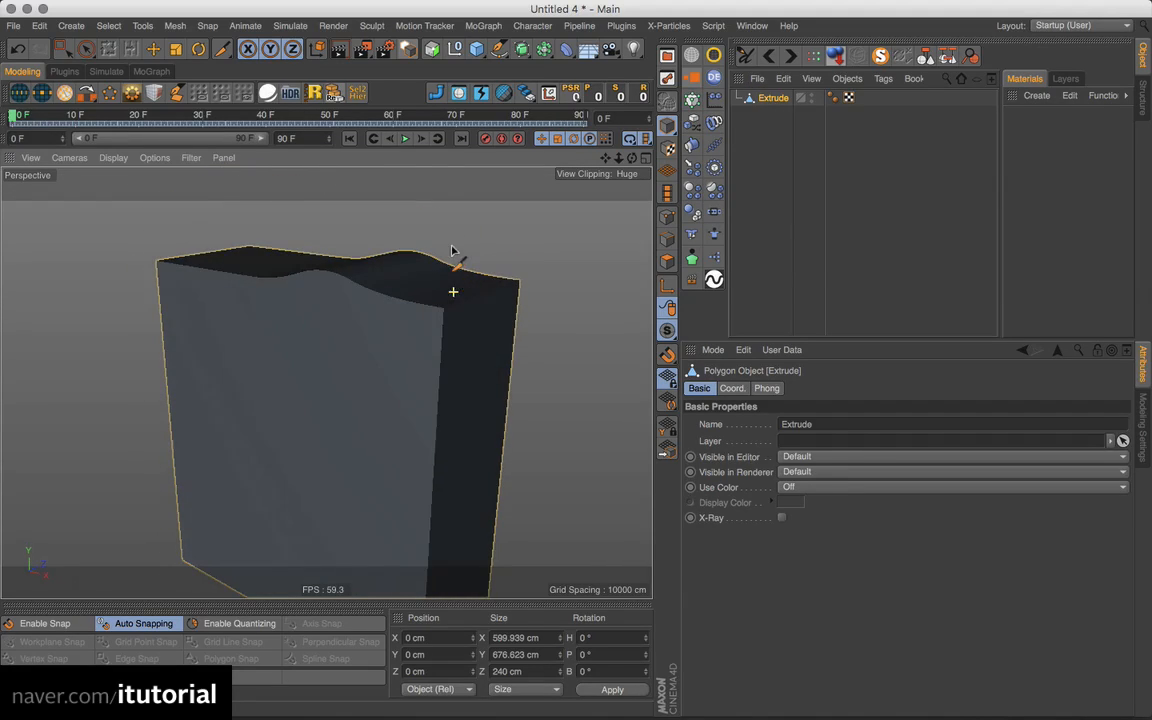
left_click(566, 49)
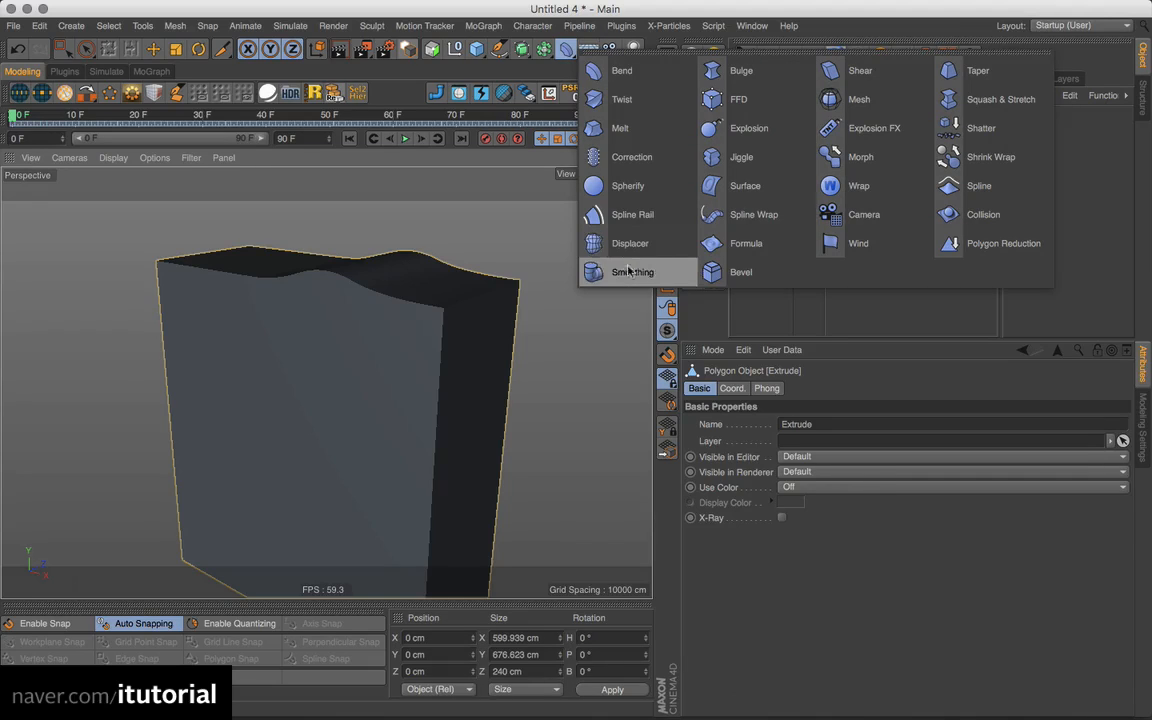
left_click(741, 272)
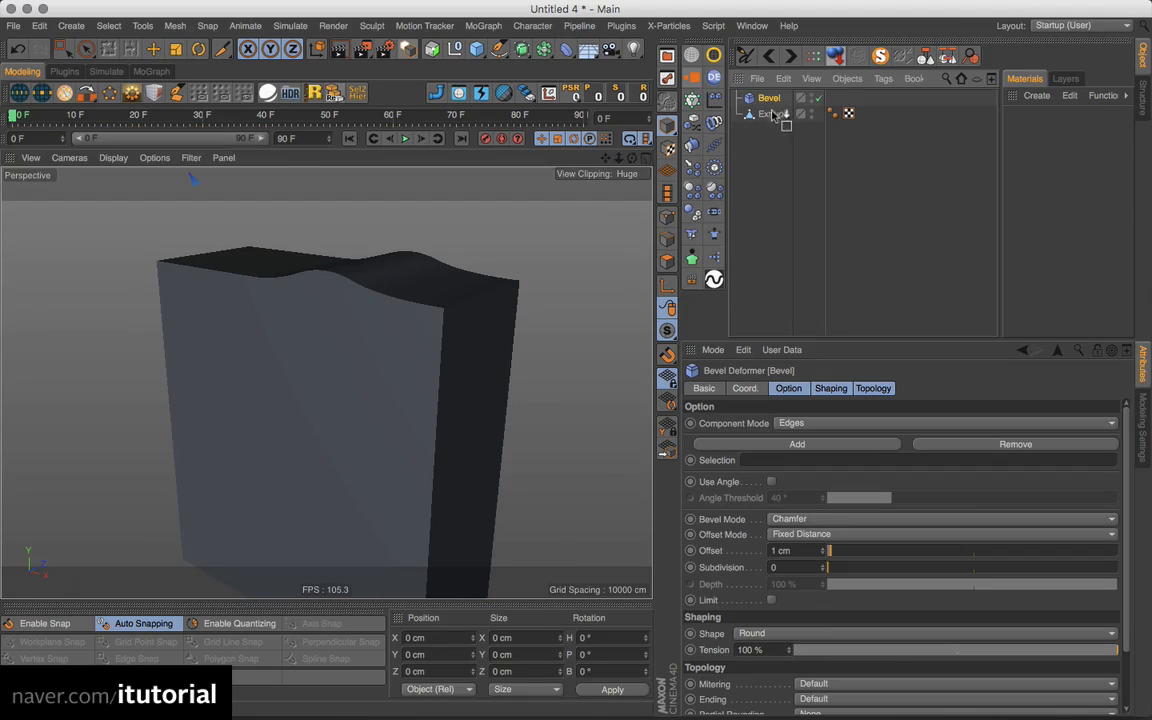
left_click_drag(775, 114, 776, 115)
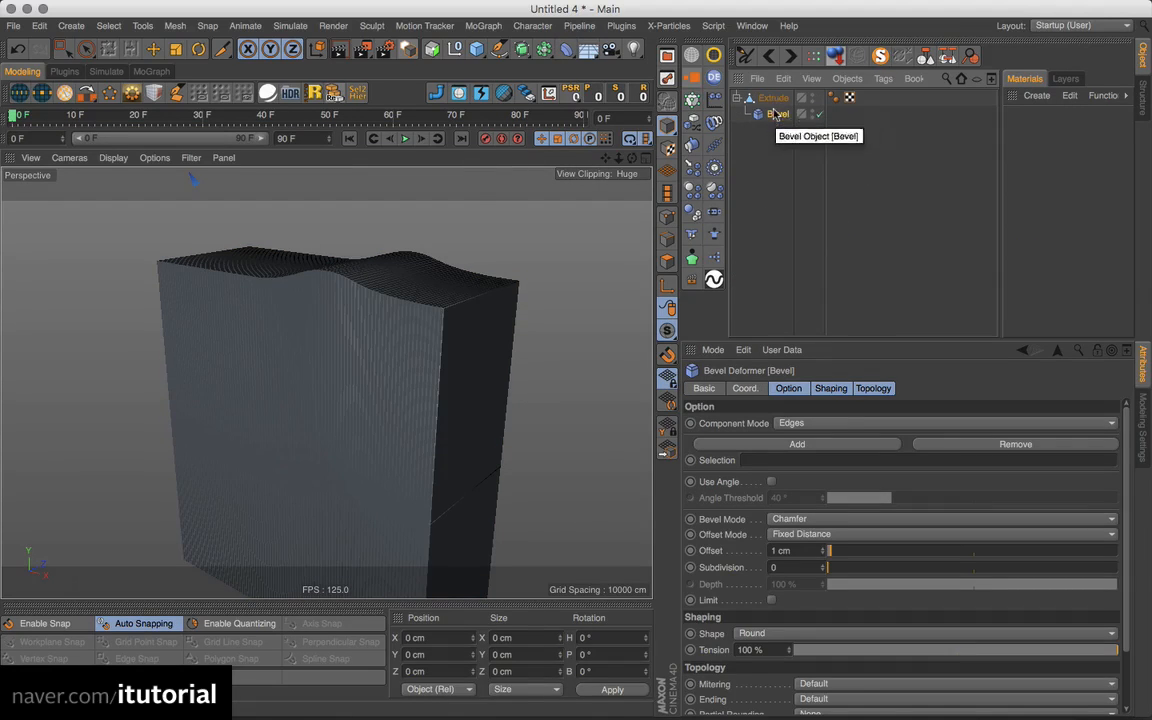
Show the viewport in Gouraud Shading (Lines) to inspect the polygon edges along the wave block's upper corner
left_click(113, 157)
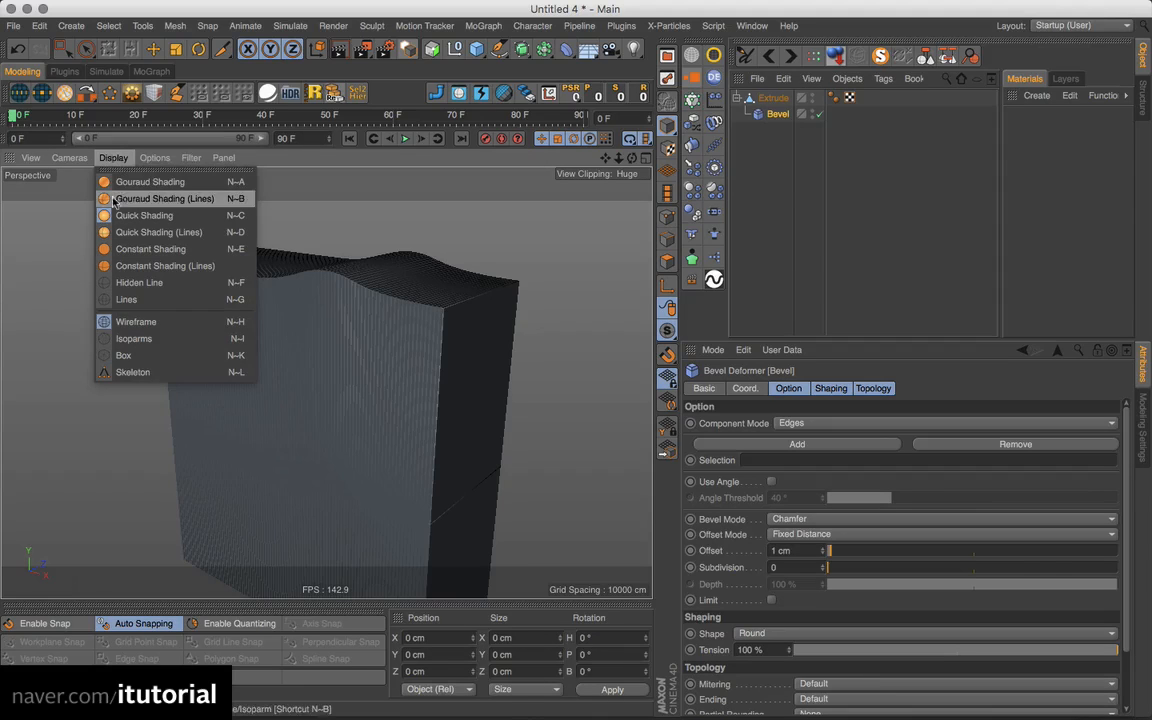
left_click(115, 186)
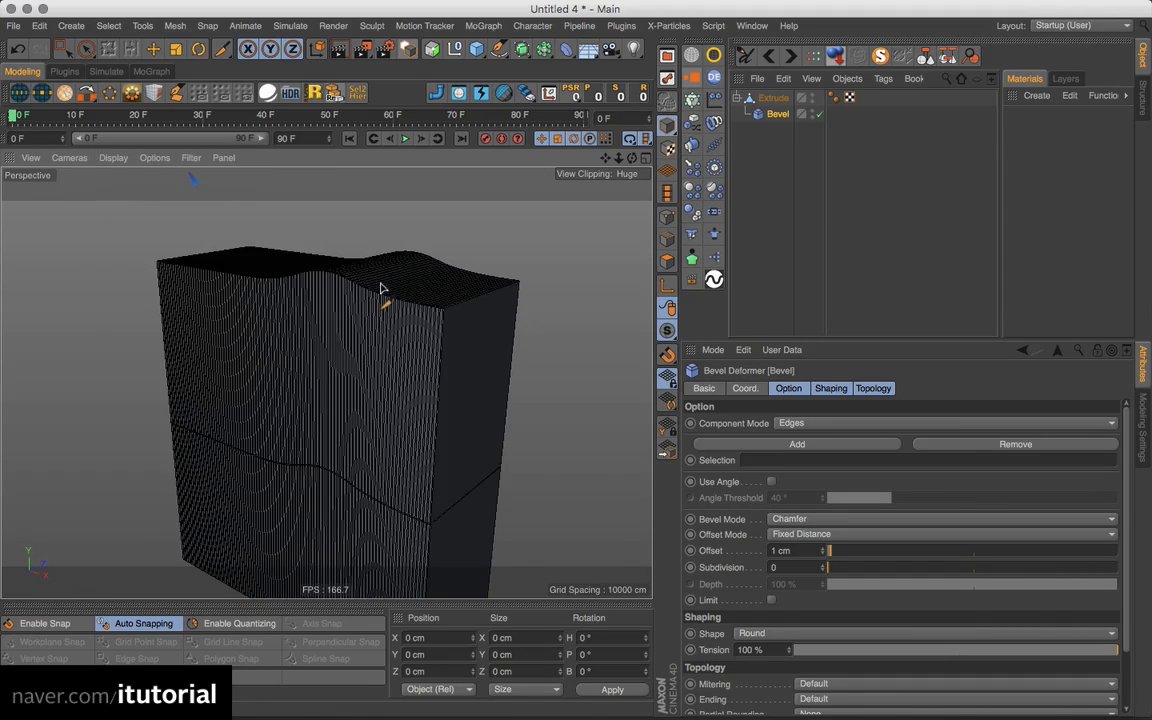
scroll(380, 290, "up", 5)
mouse_move(381, 288)
left_mouse_down("alt")
mouse_move(394, 334)
mouse_move(476, 360)
left_mouse_up("alt")
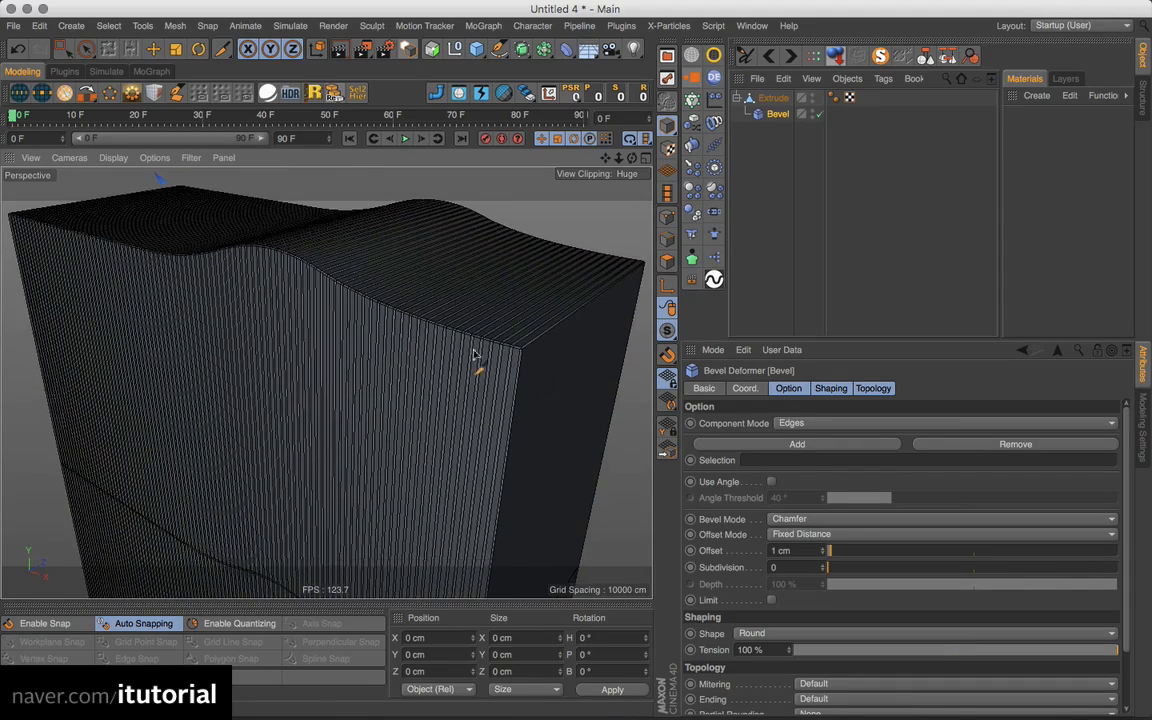
Set the Bevel deformer's Offset to 2 cm, enable Use Angle, and set Subdivision to 2
left_click(831, 553)
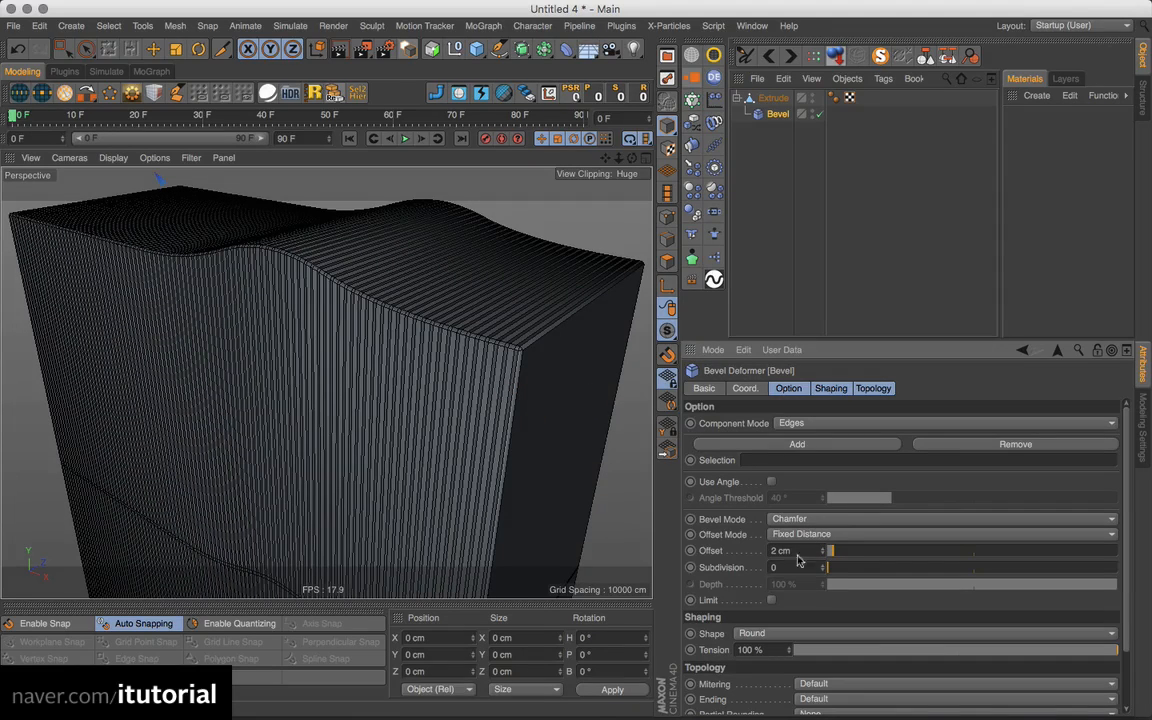
left_click(771, 482)
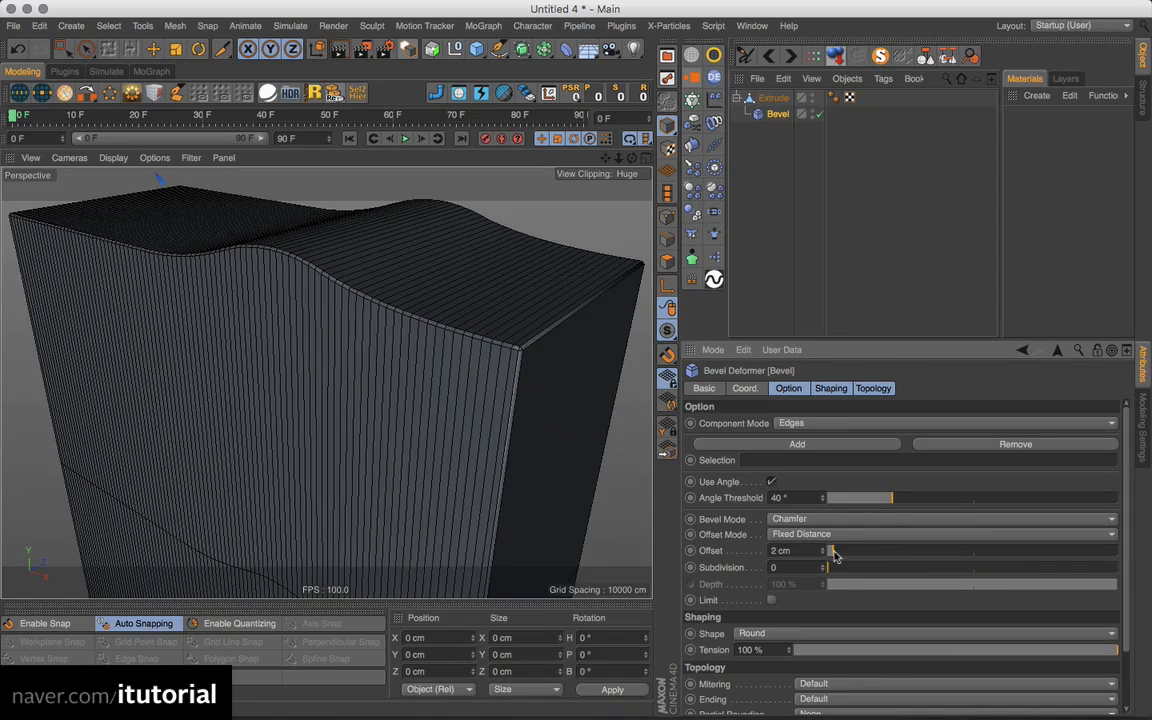
left_click_drag(832, 551, 852, 568)
mouse_move(427, 344)
left_mouse_down("alt")
mouse_move(442, 319)
mouse_move(437, 327)
left_mouse_up("alt")
mouse_move(305, 307)
left_mouse_down("alt")
mouse_move(300, 335)
mouse_move(267, 370)
mouse_move(250, 330)
left_mouse_up("alt")
Switch the viewport display to Gouraud Shading without lines to view the whole beveled block
left_click(114, 159)
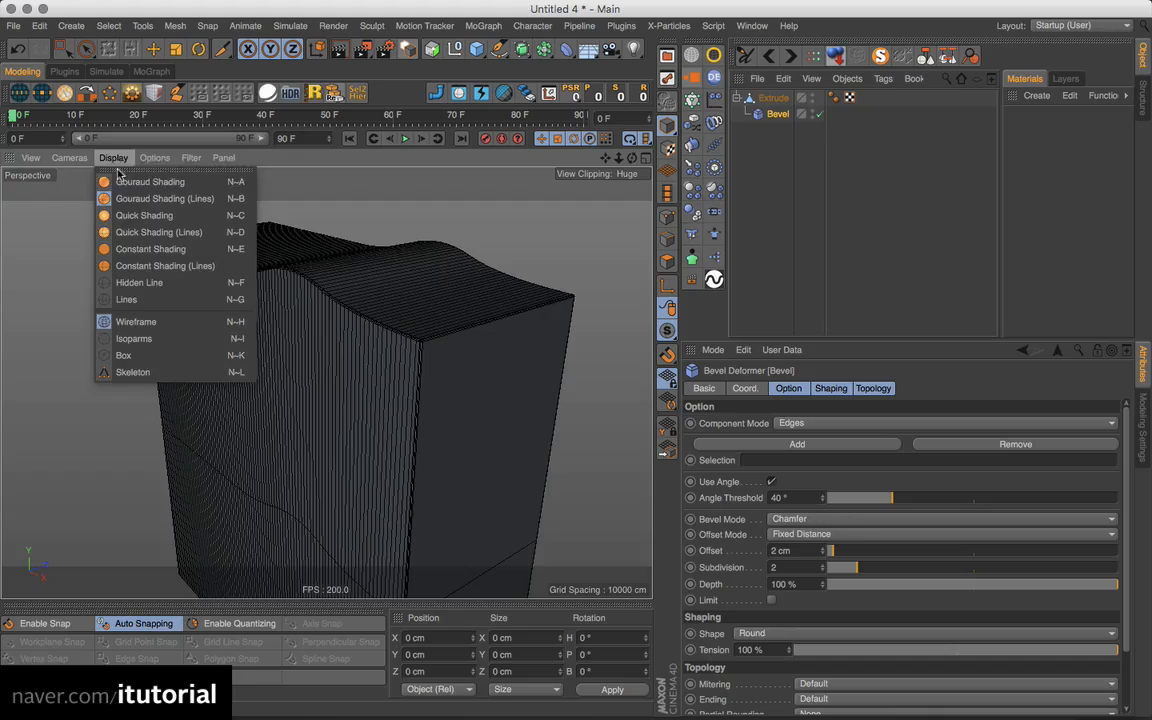
left_click(130, 182)
mouse_move(416, 348)
left_mouse_down("alt")
mouse_move(386, 352)
mouse_move(425, 342)
mouse_move(393, 347)
mouse_move(390, 323)
left_mouse_up("alt")
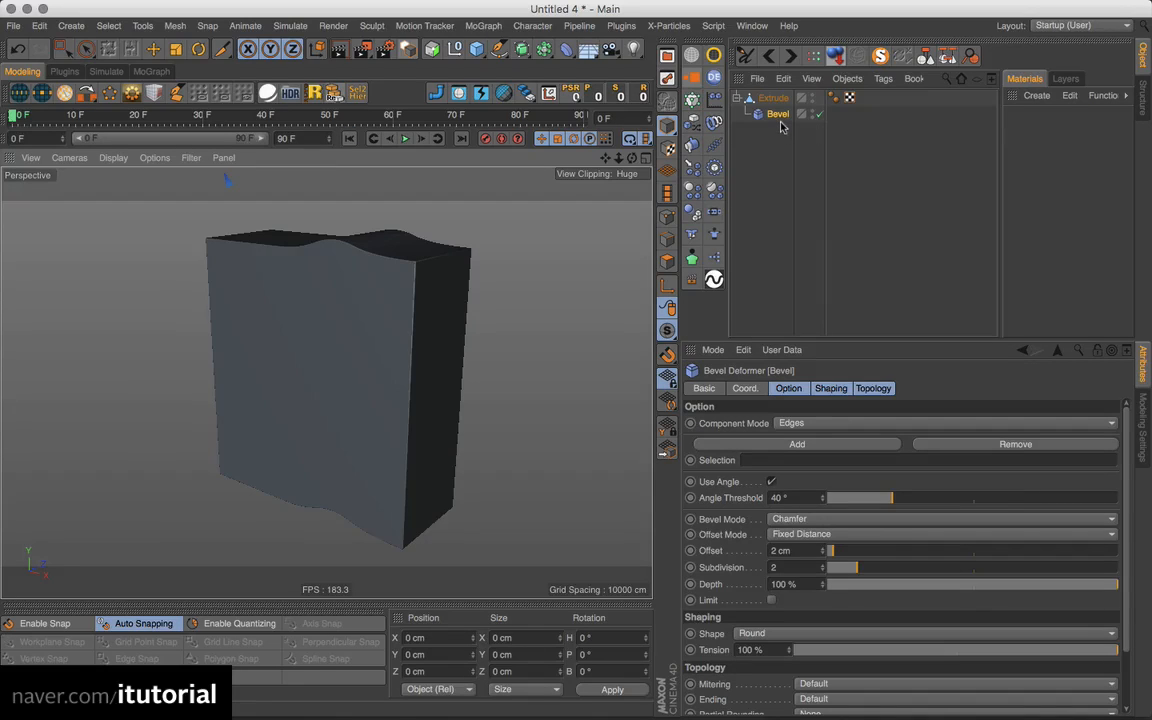
left_click_drag(427, 257, 376, 303, "alt")
Play the wave animation with the bevel applied, stop it, and return to the first frame
left_click(404, 139)
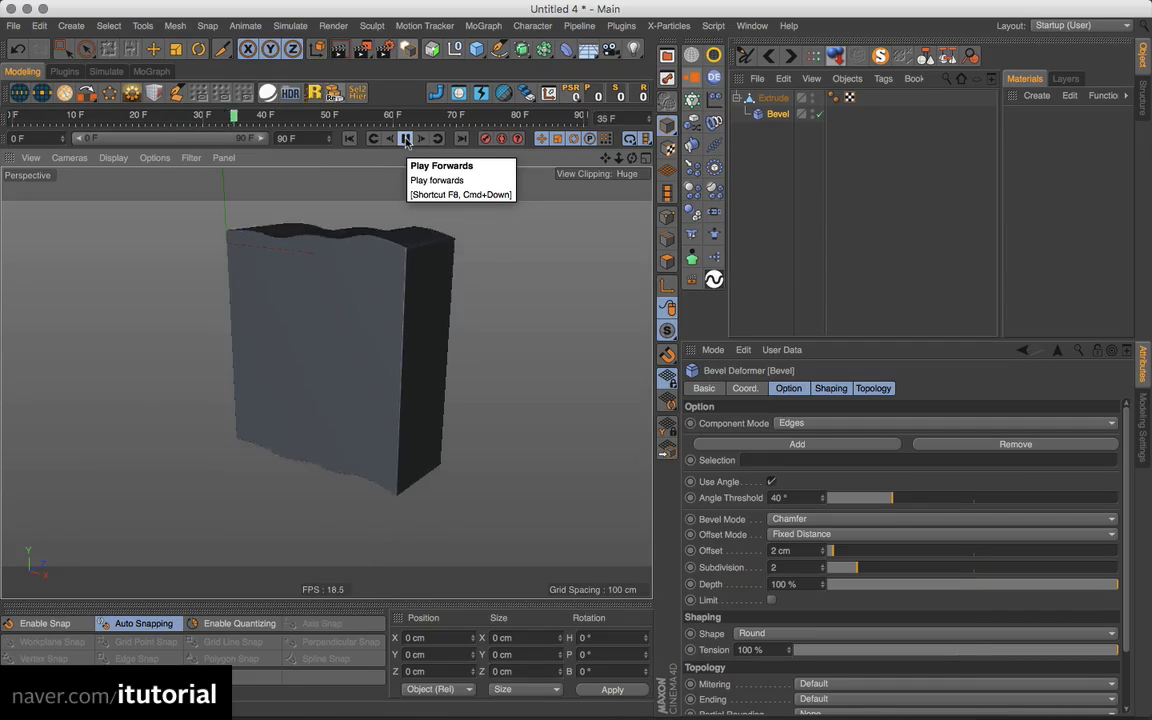
left_click(405, 139)
left_click(349, 138)
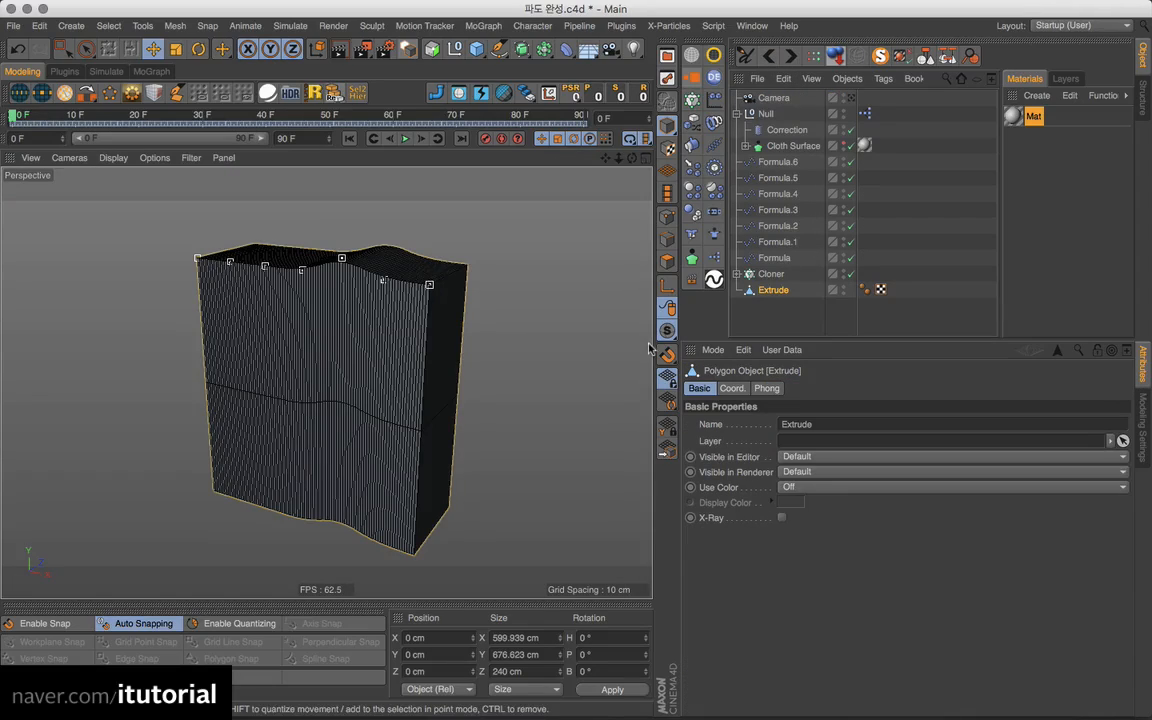
Review the Extrude, Cloth Surface and Correction objects in the original 파도 완성.c4d project
left_click(780, 315)
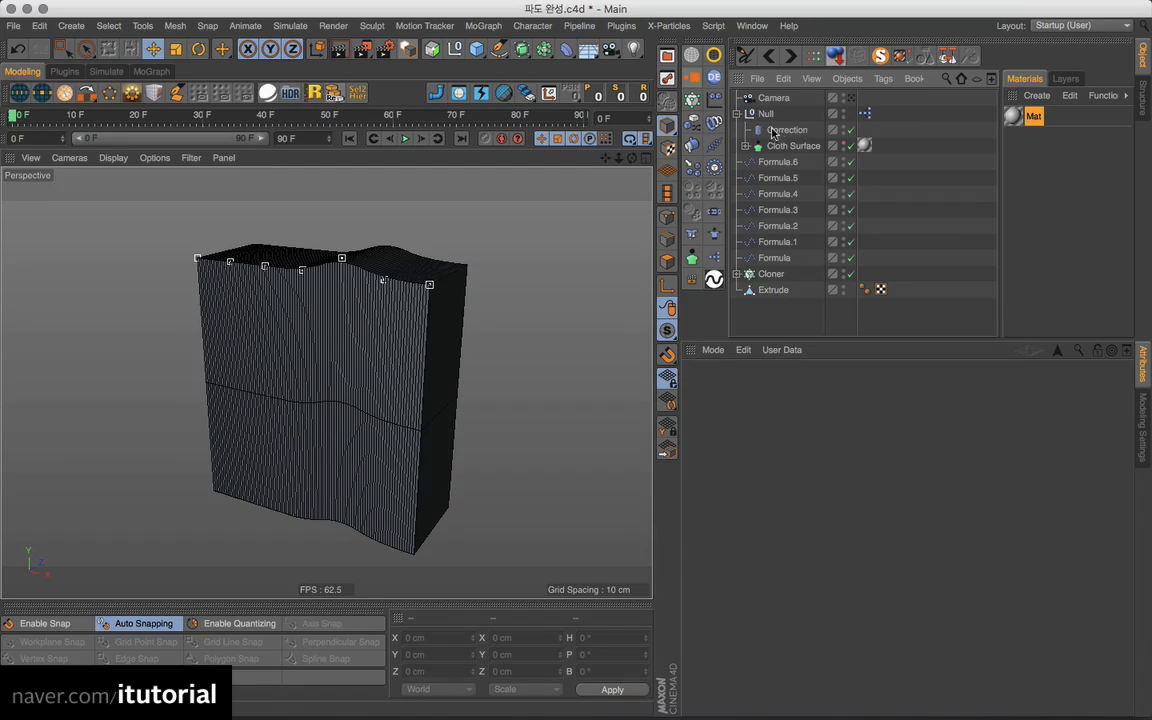
left_click(783, 293)
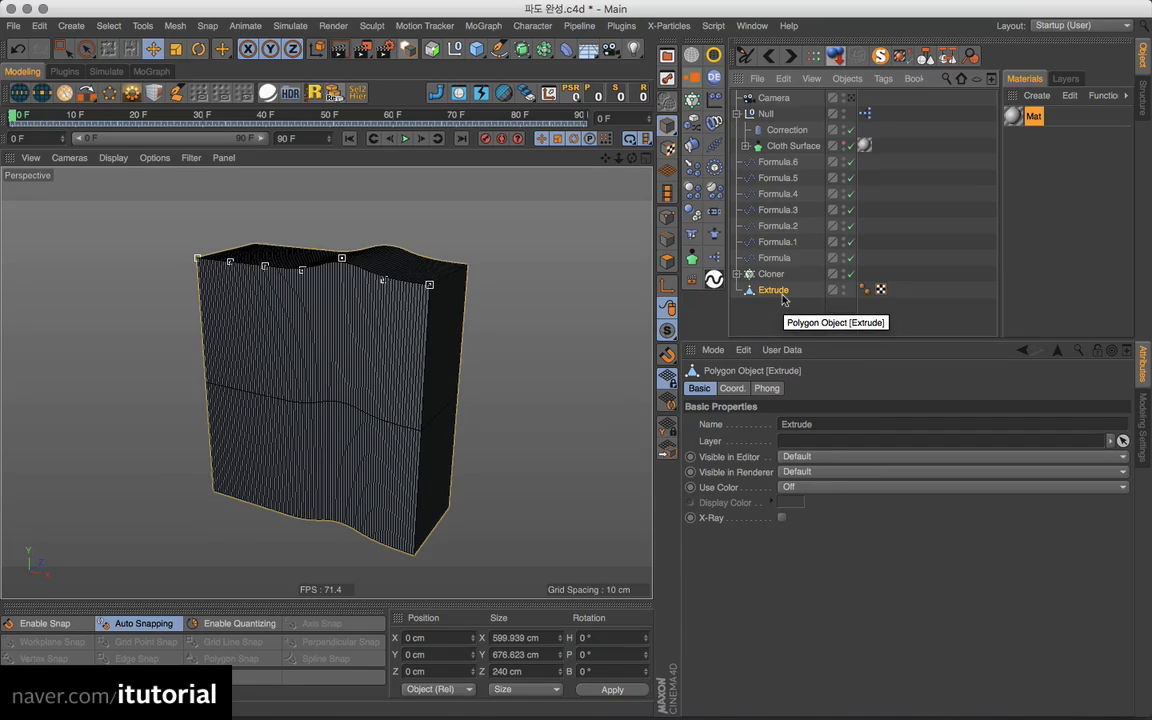
left_click(788, 148)
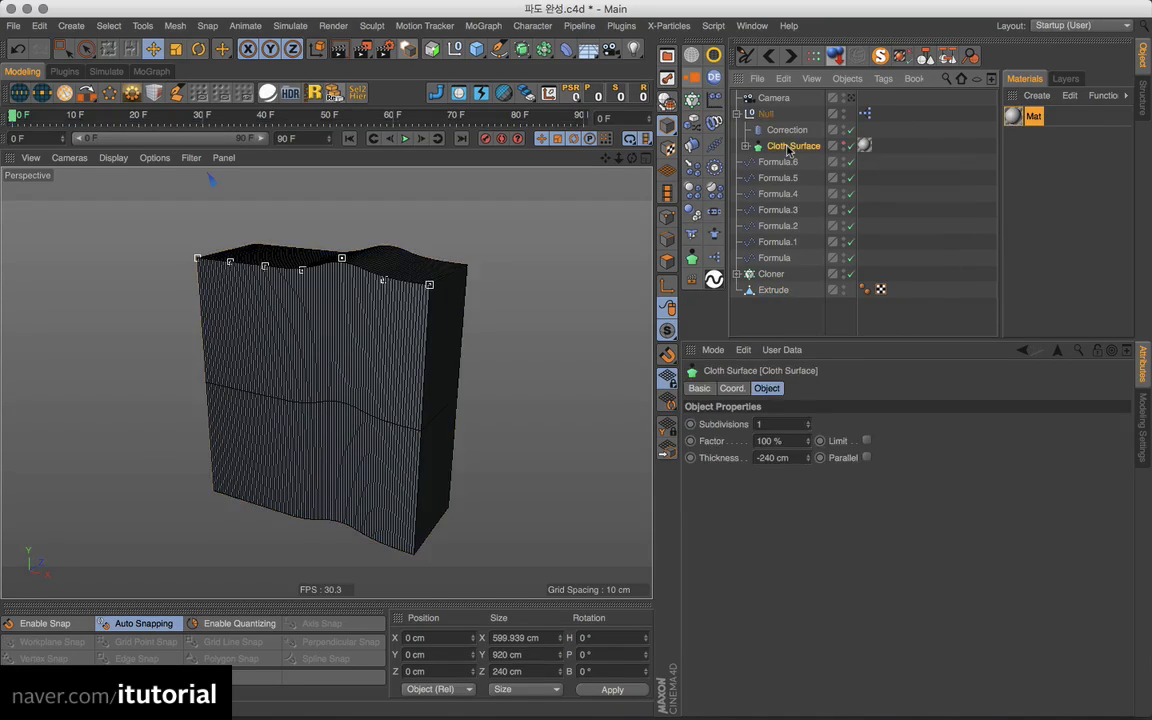
left_click(778, 131)
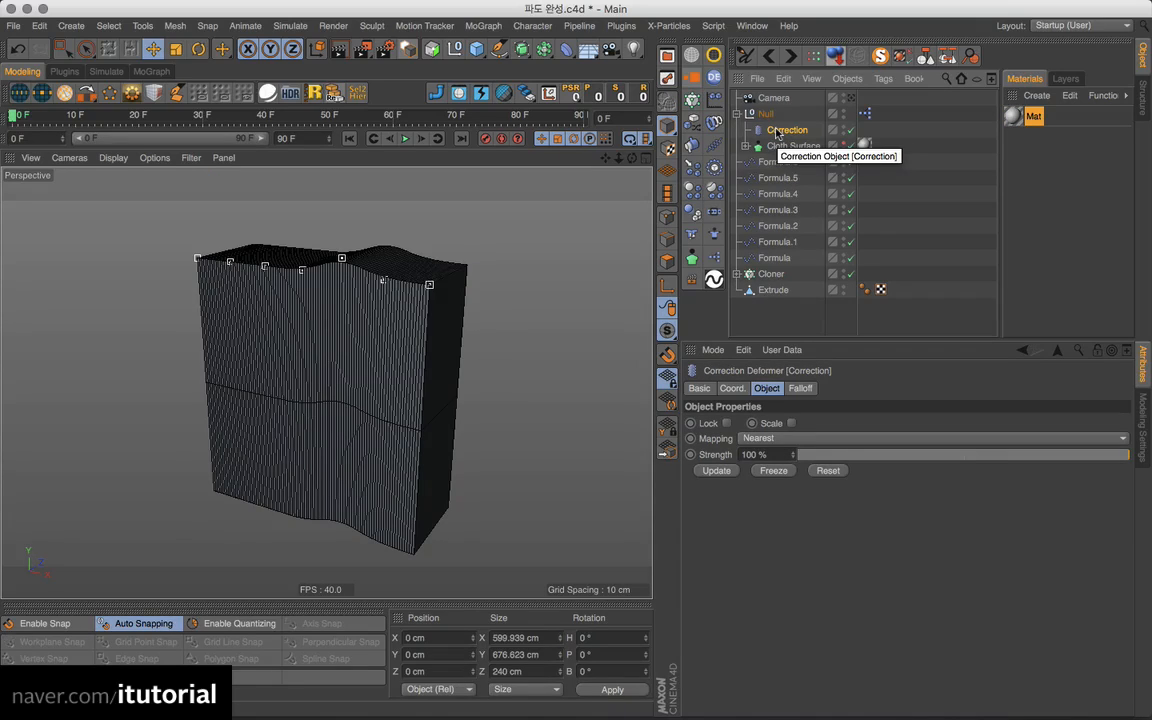
left_click(772, 290)
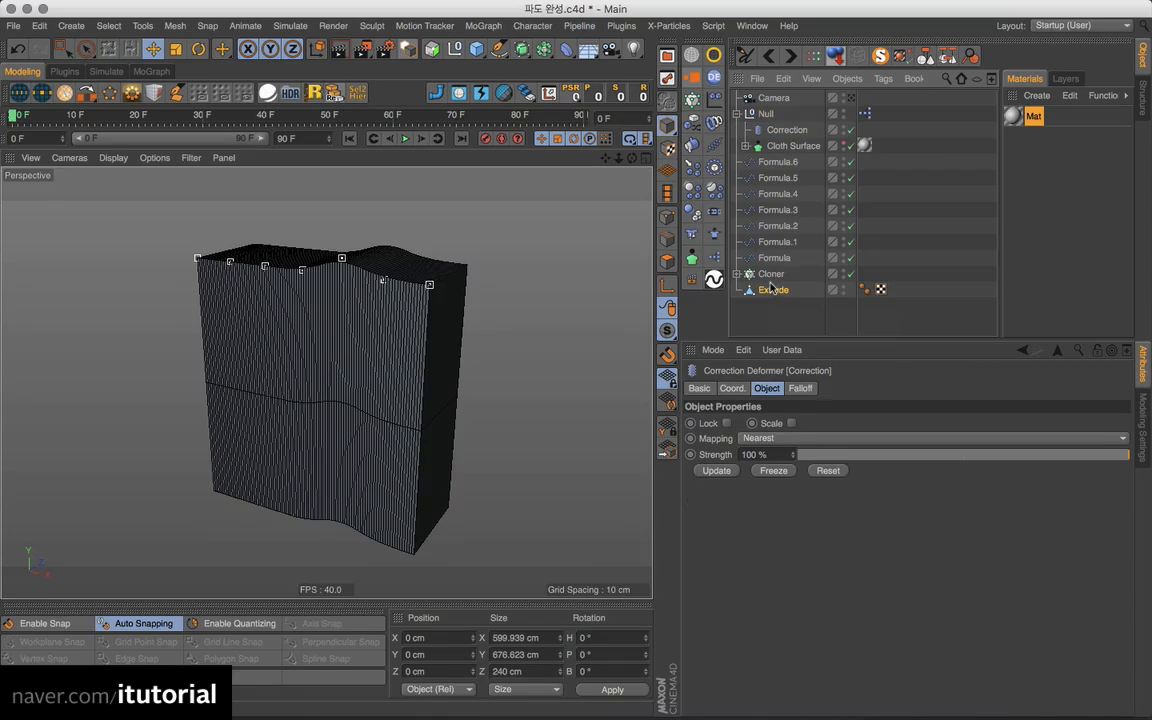
Review the Null's XPresso network linking the Correction points to Extrude, close the editor, and collapse the Null hierarchy
double_click(865, 113)
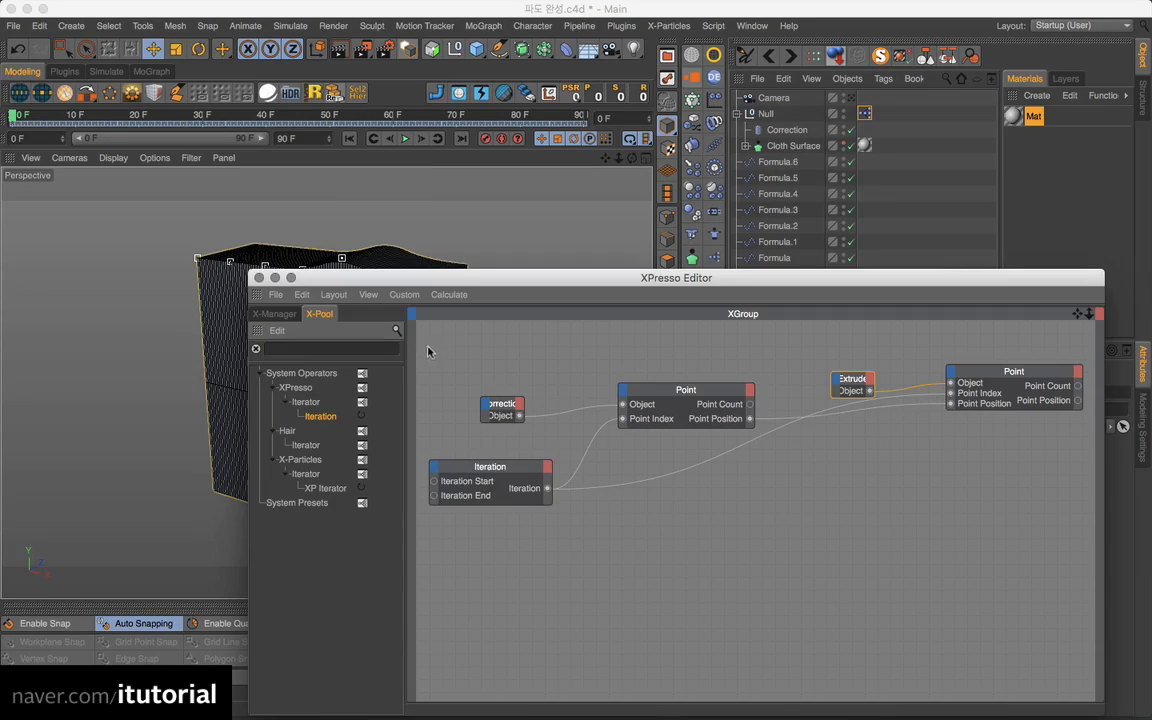
left_click(259, 277)
left_click(784, 291)
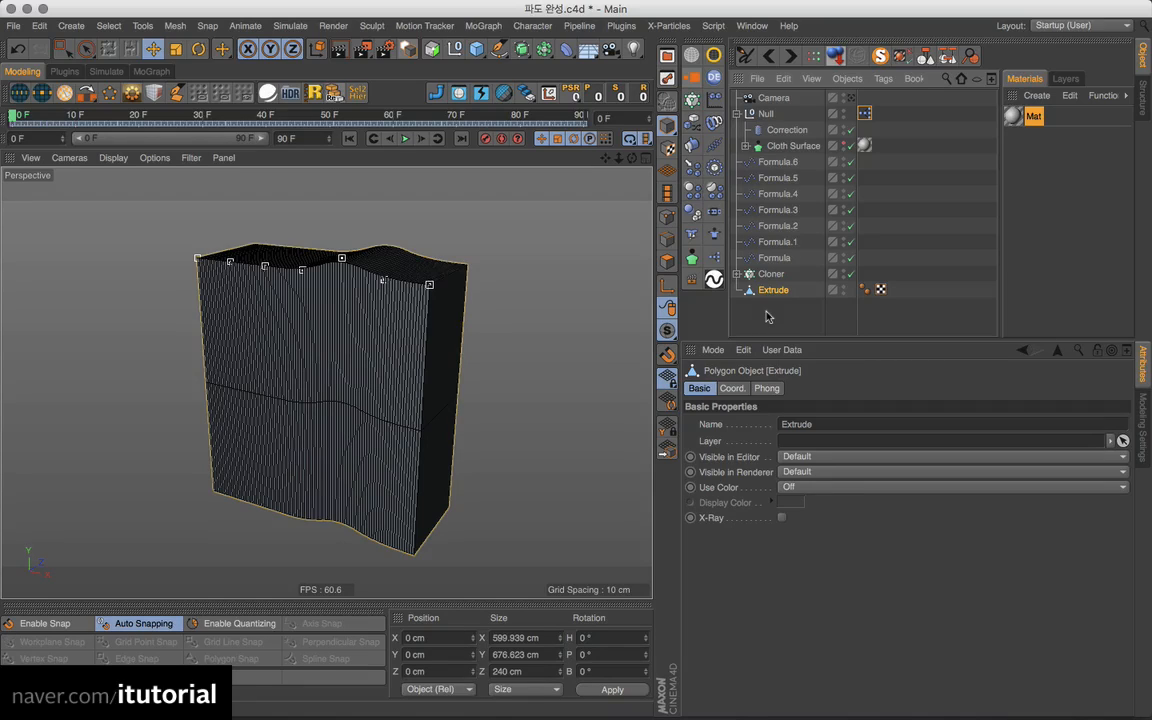
left_click(768, 317)
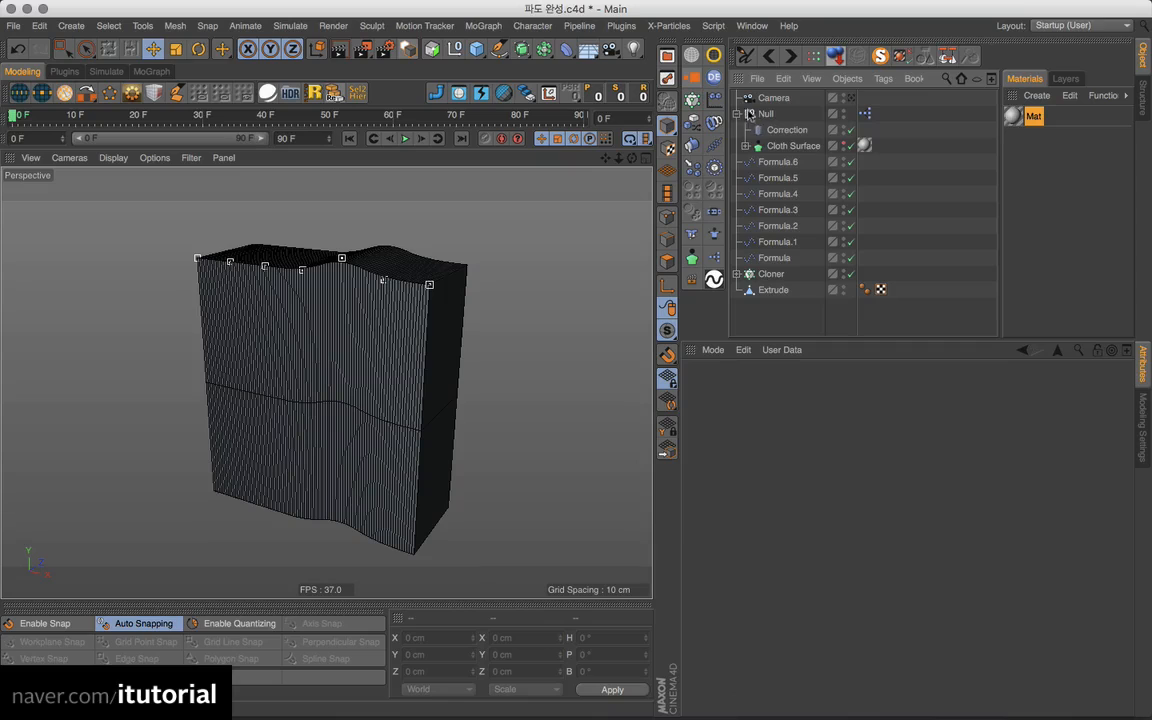
left_click_drag(782, 298, 645, 77)
left_click(778, 297)
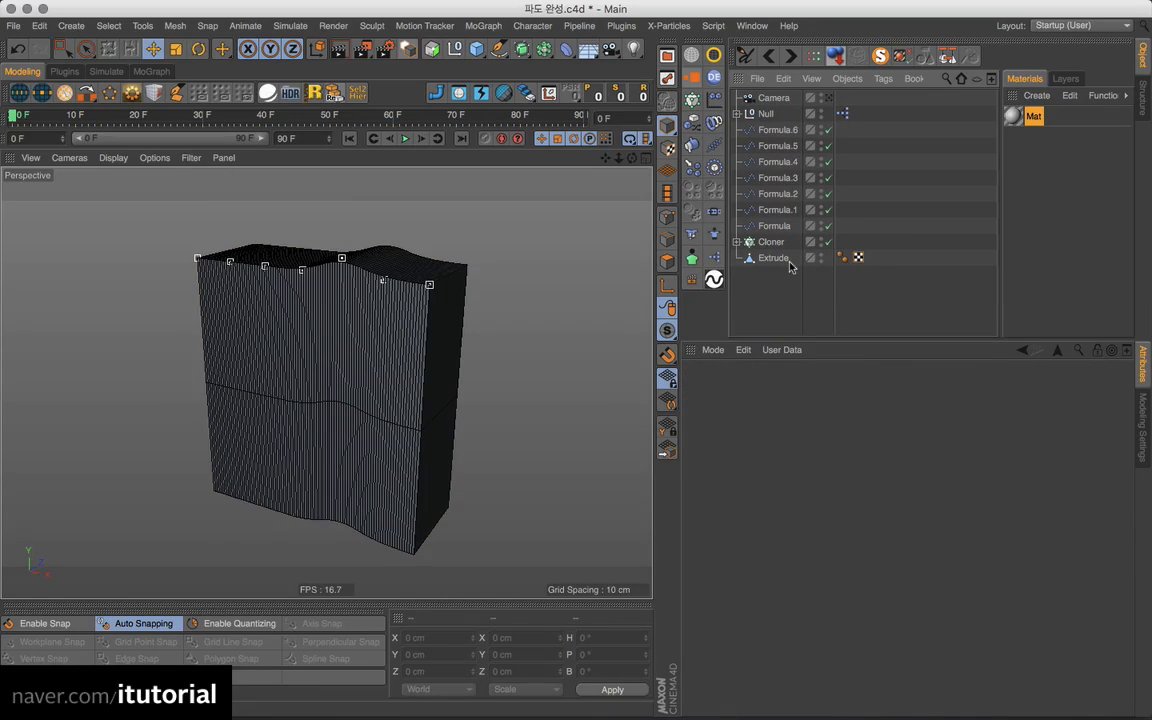